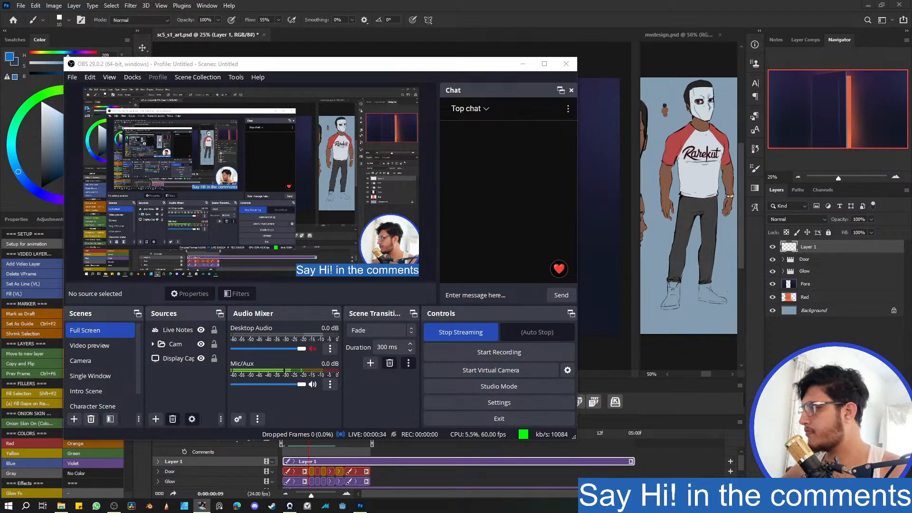
- Move the OBS window away so that the Photoshop workspace with the door scene is unobstructed
click(359, 415)
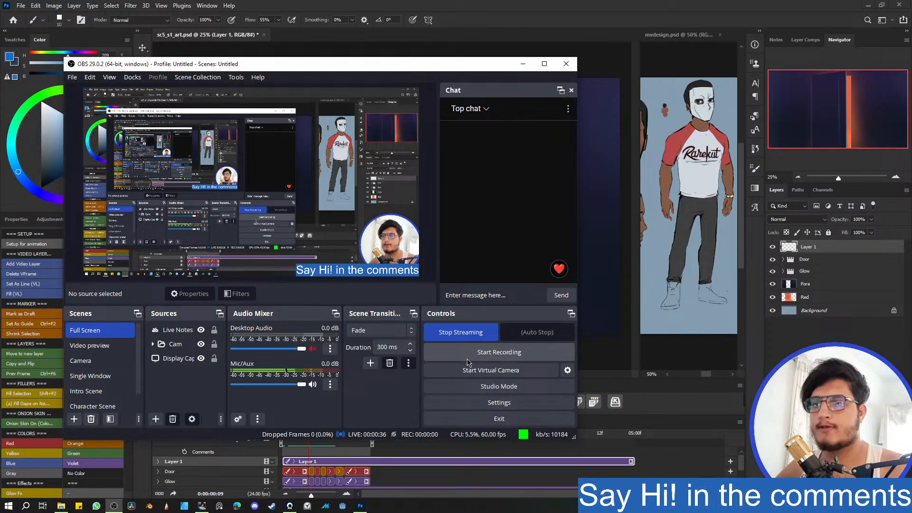
click(467, 359)
drag(453, 69, 0, 68)
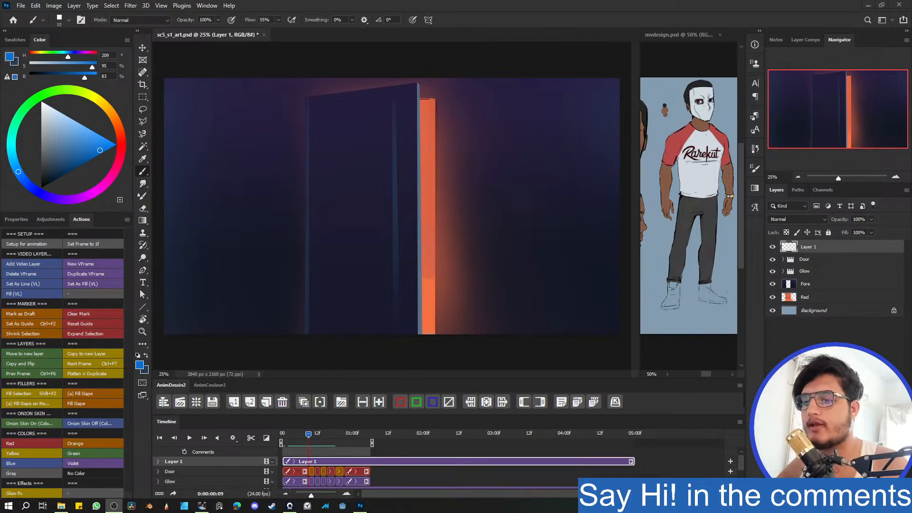
- Review the door-opening animation and its orange glow across the timeline, with the Door group shown and hidden
mouse_move(309, 433)
mouse_down()
mouse_move(282, 433)
mouse_move(356, 436)
mouse_move(297, 435)
mouse_up()
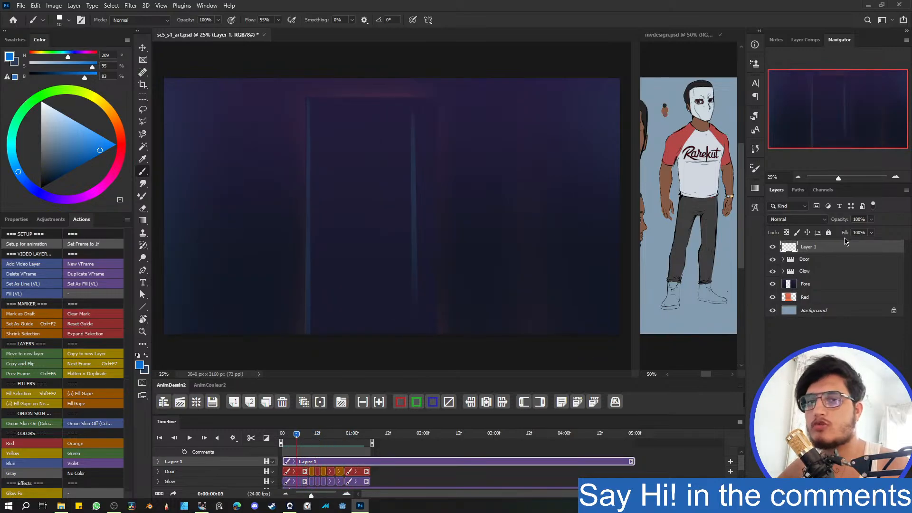
click(818, 260)
click(772, 261)
click(772, 261)
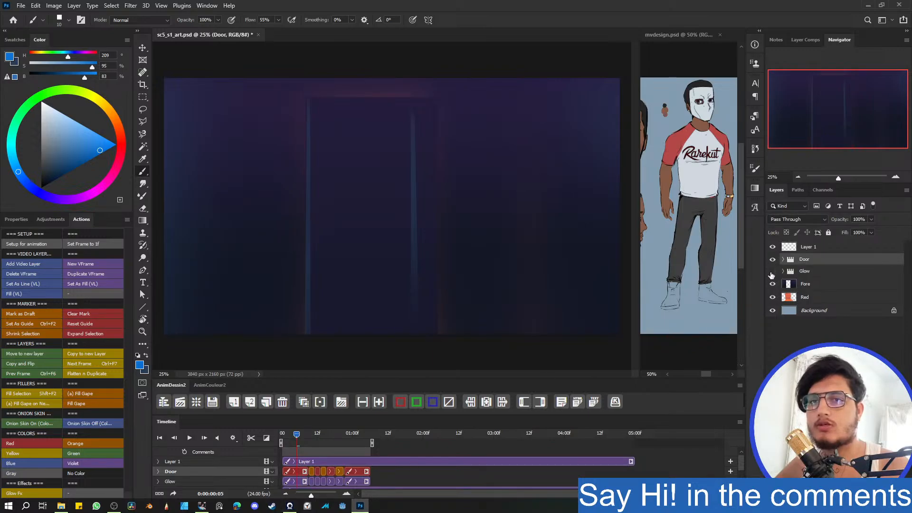
click(772, 260)
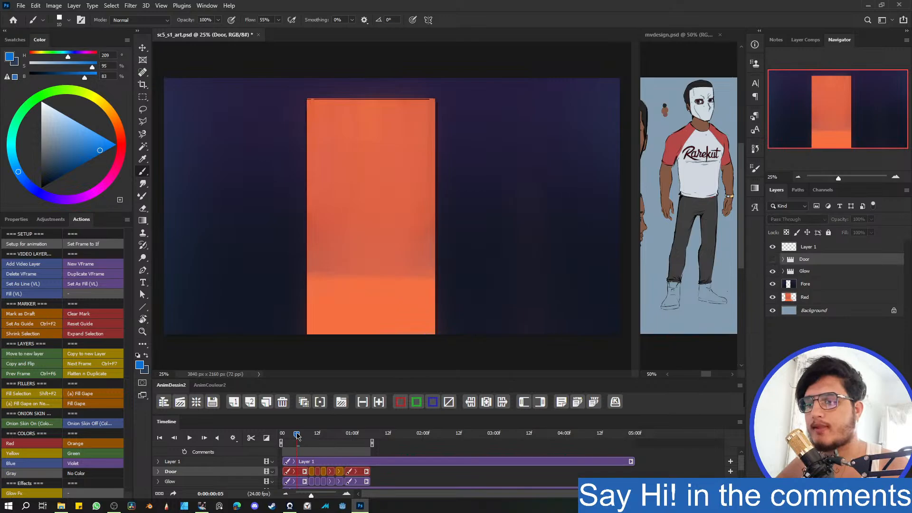
drag(297, 436, 335, 436)
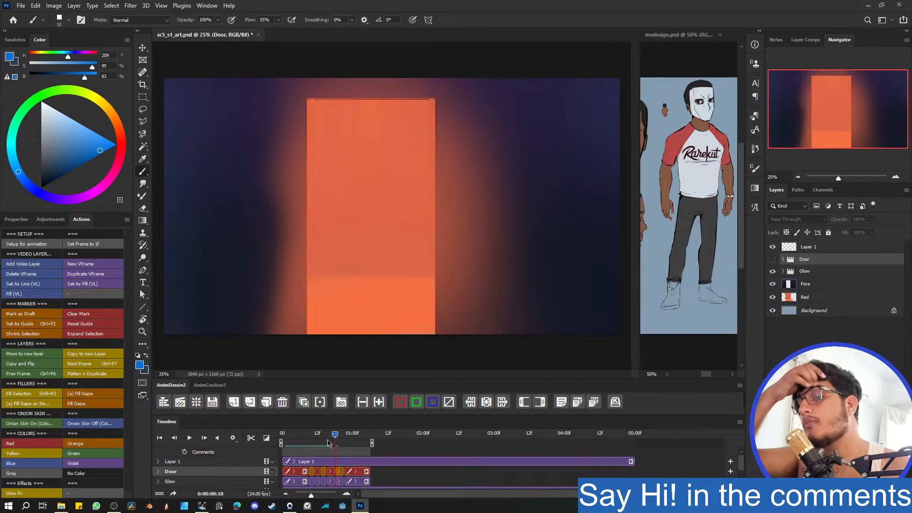
drag(335, 433, 286, 437)
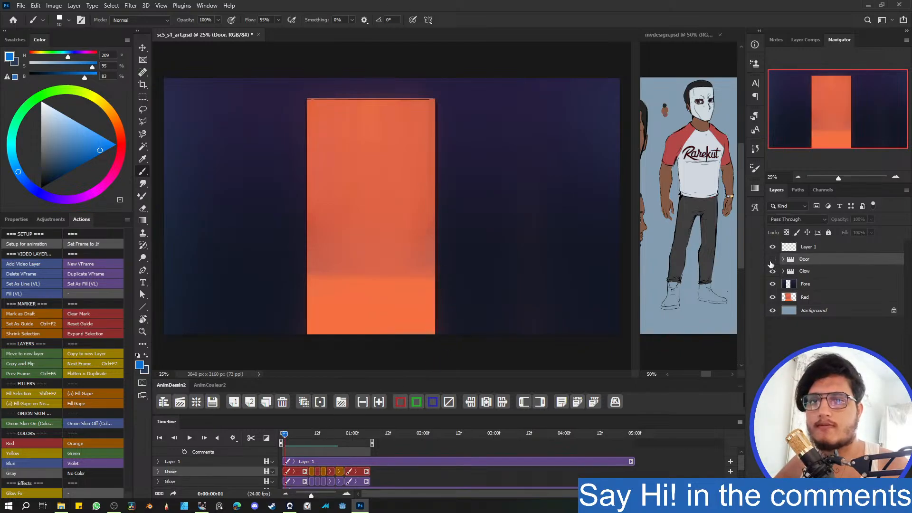
click(772, 259)
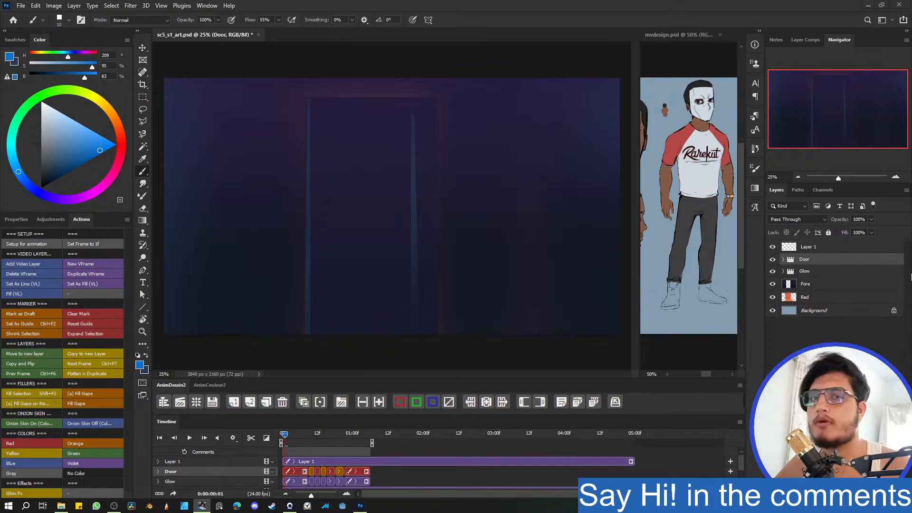
- Hide the Red, Door, Glow and Fore layers so only the plain background remains, and make Layer 1 active
click(772, 297)
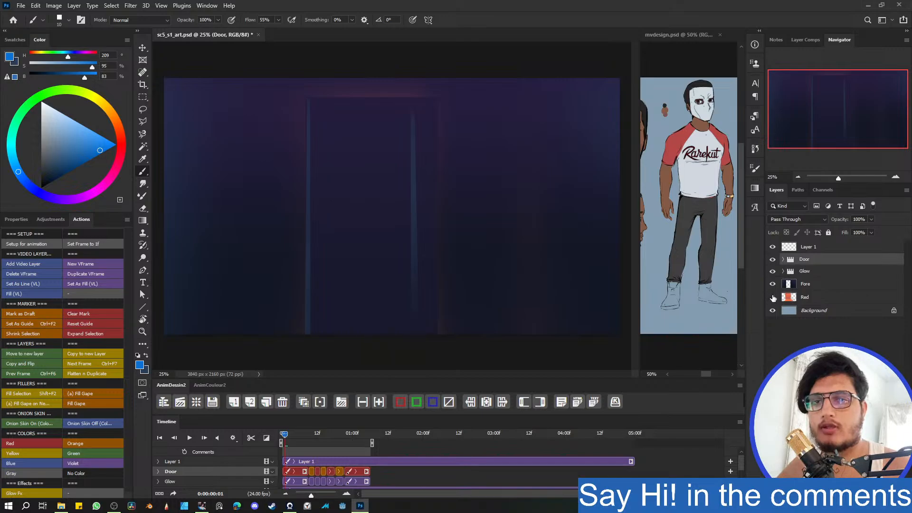
click(772, 259)
click(772, 271)
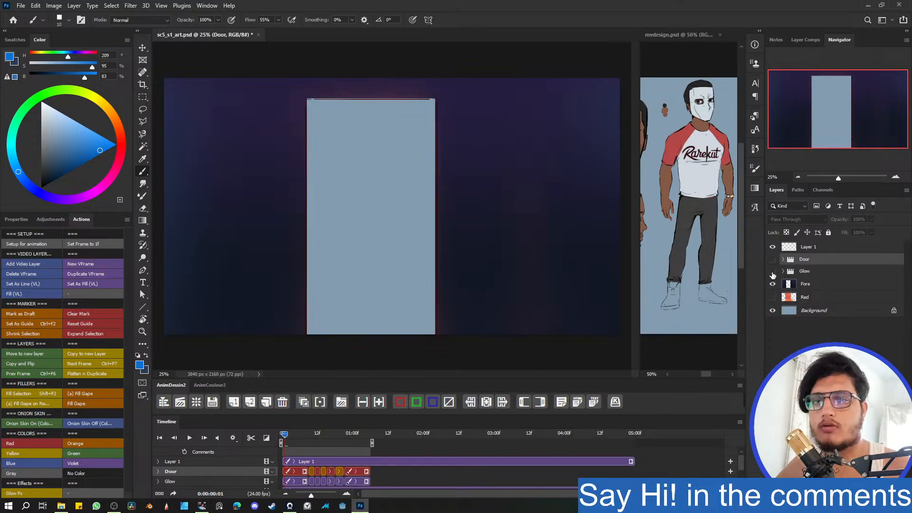
click(772, 284)
click(800, 249)
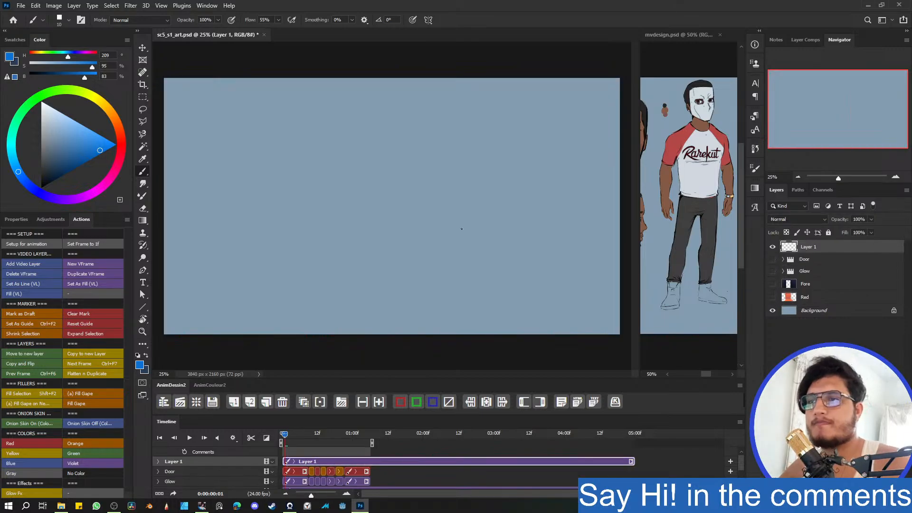
click(702, 157)
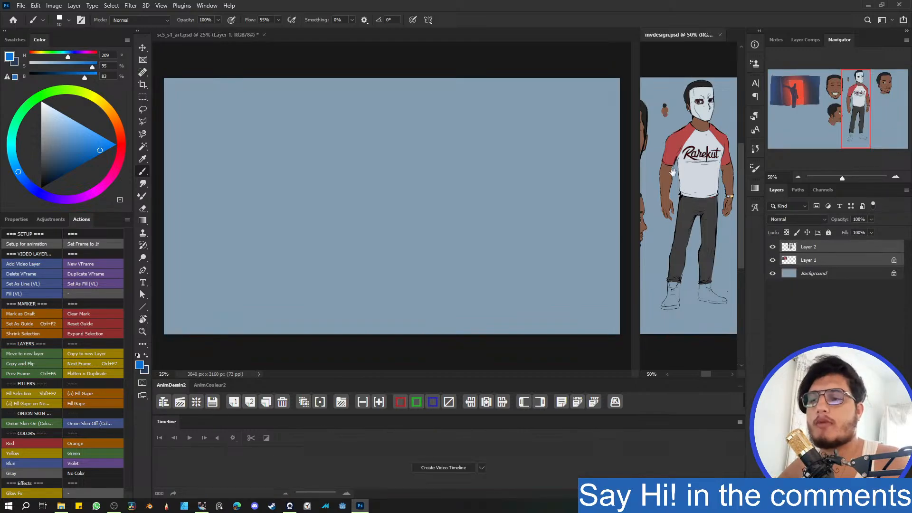
click(530, 238)
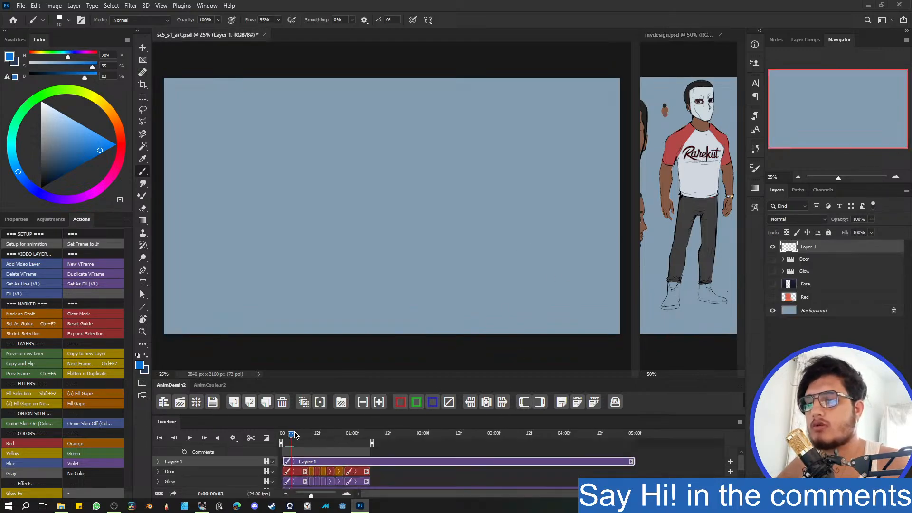
drag(291, 434, 284, 434)
drag(288, 141, 289, 210)
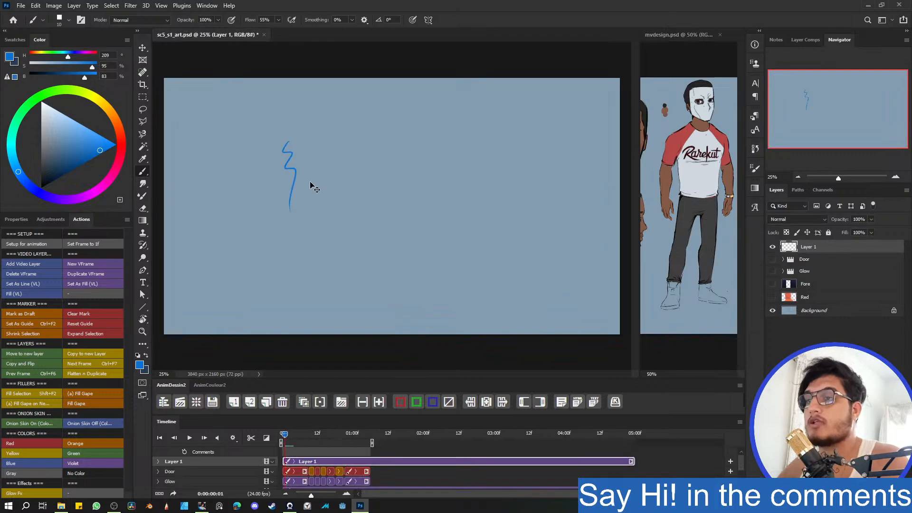
key(ctrl+z)
- Collapse the timeline and the colour and actions panels, and widen the sc5_s1_art.psd view to fit the whole canvas
drag(315, 159, 342, 153)
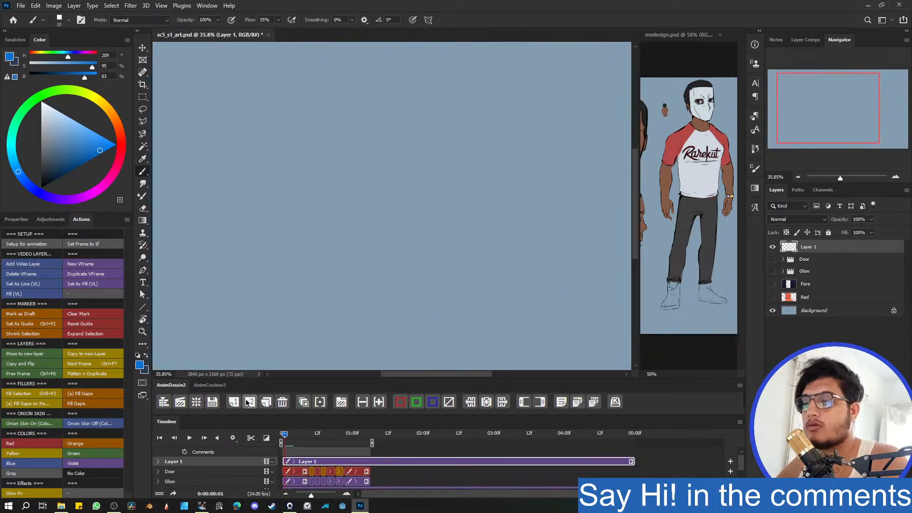
double_click(167, 421)
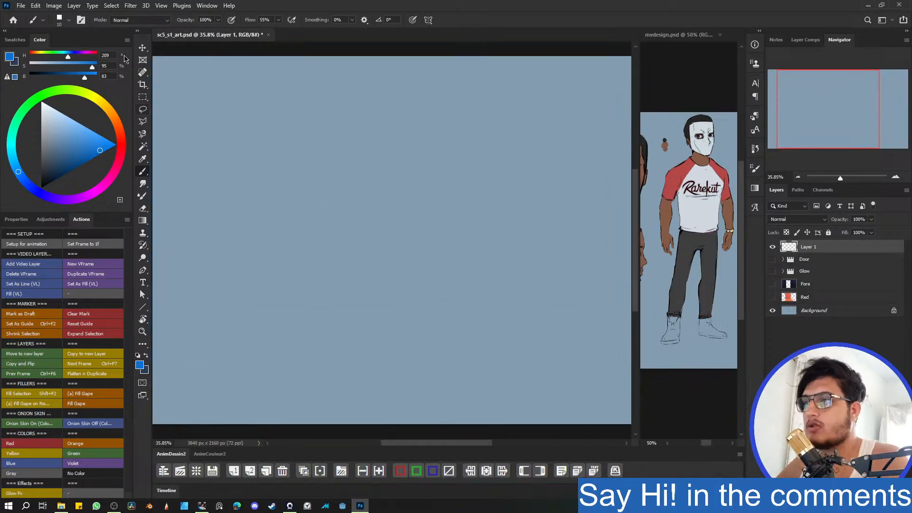
click(4, 31)
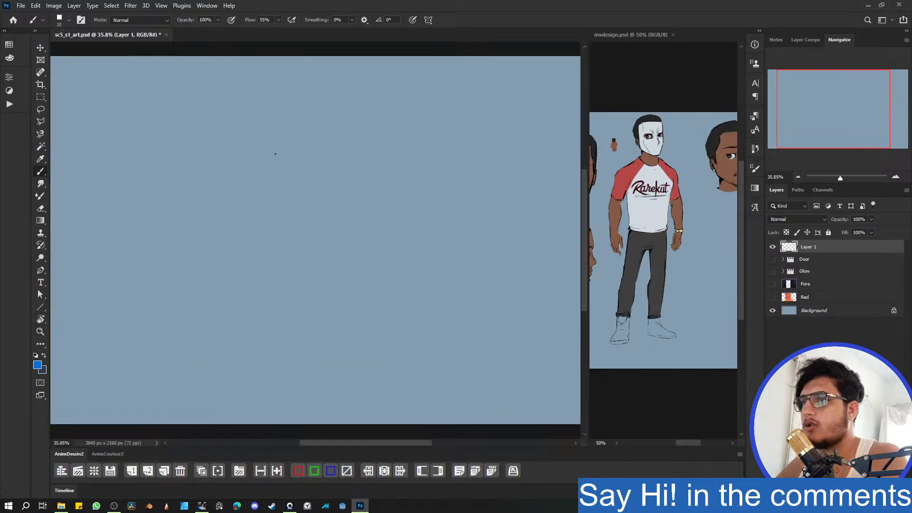
mouse_move(316, 184)
mouse_down()
mouse_move(368, 179)
mouse_move(397, 199)
mouse_move(323, 188)
mouse_up()
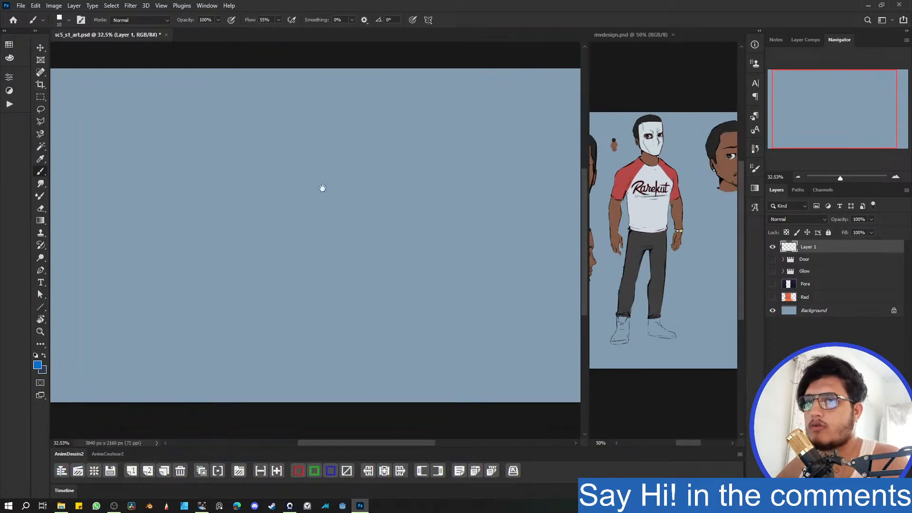
drag(587, 57, 718, 57)
scroll(497, 187, down, 1)
scroll(499, 184, up, 2)
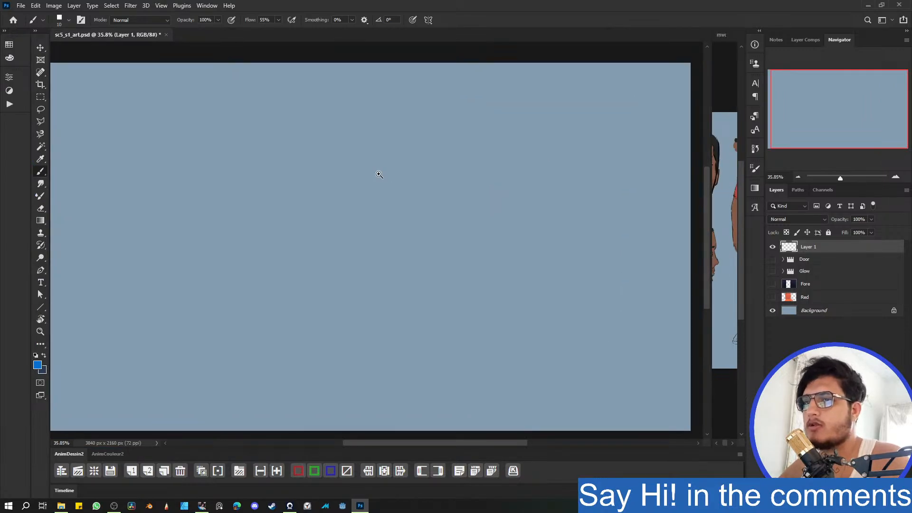
scroll(372, 183, down, 1)
drag(365, 172, 361, 246)
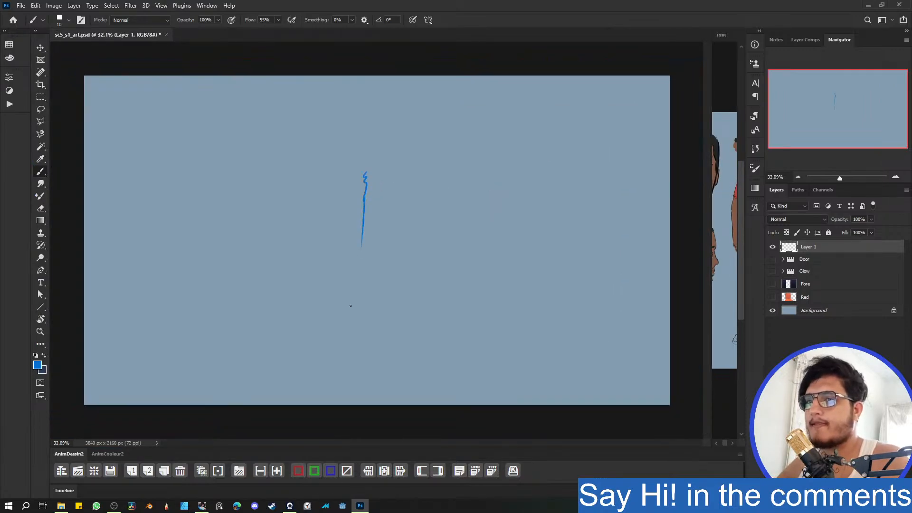
key(ctrl+z)
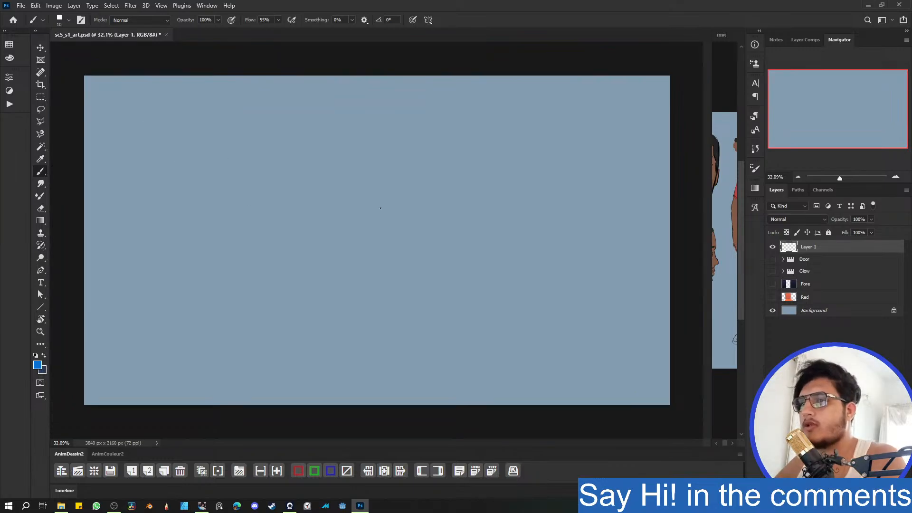
drag(378, 199, 361, 249)
key(ctrl+z)
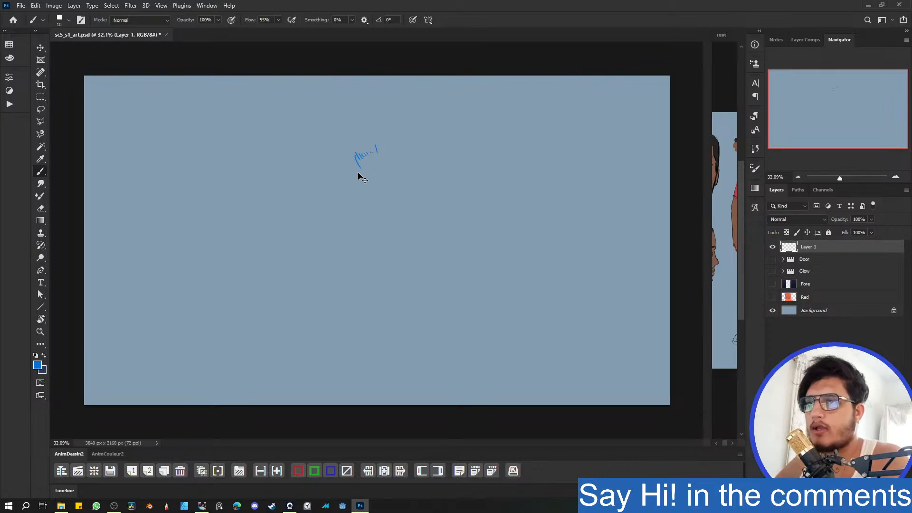
key(ctrl+z)
key(ctrl+z)
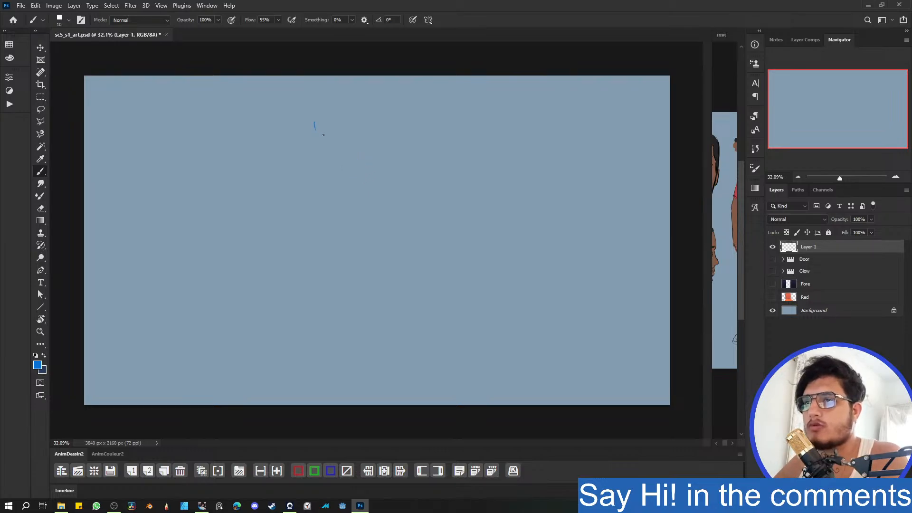
key(ctrl+z)
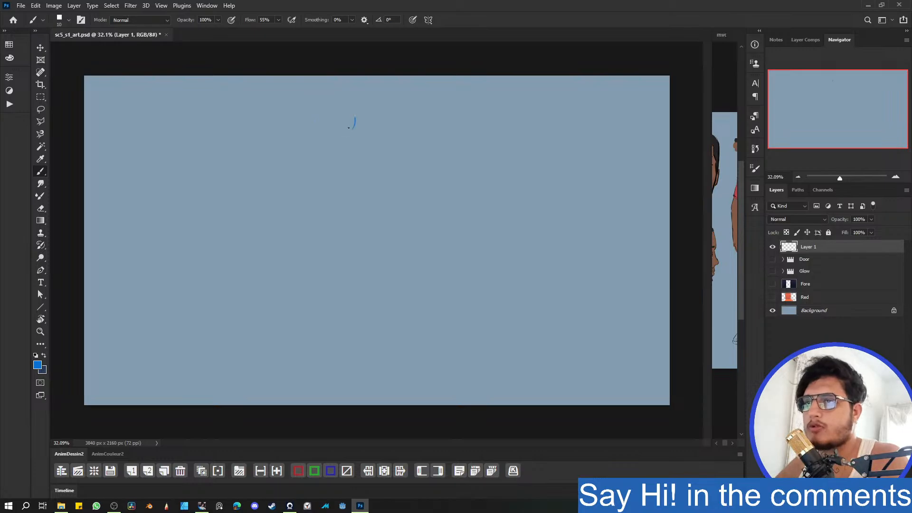
- Set the brush colour to a dark desaturated blue with hue 209, saturation 55% and brightness 30%
click(5, 30)
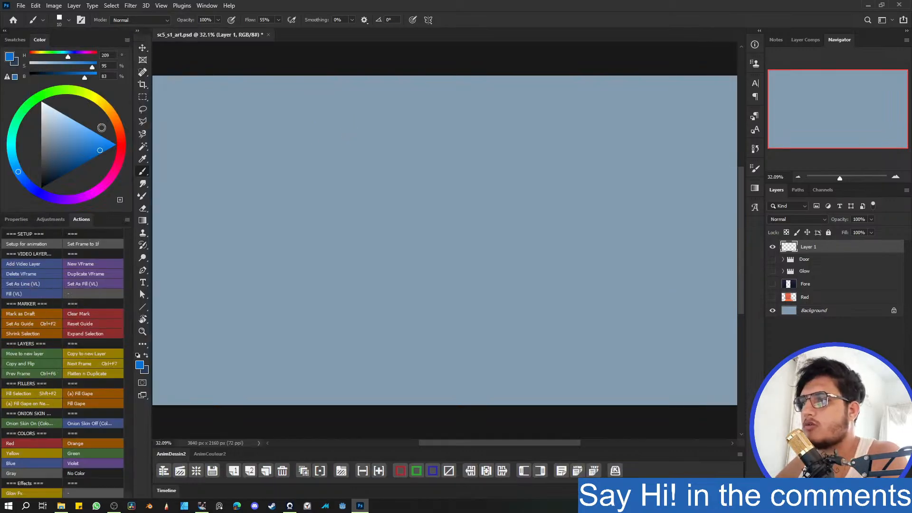
click(54, 169)
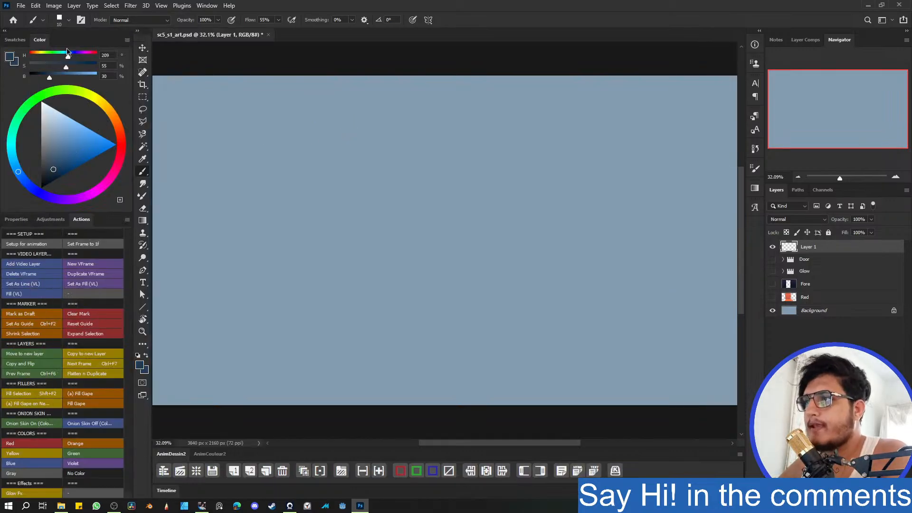
click(6, 31)
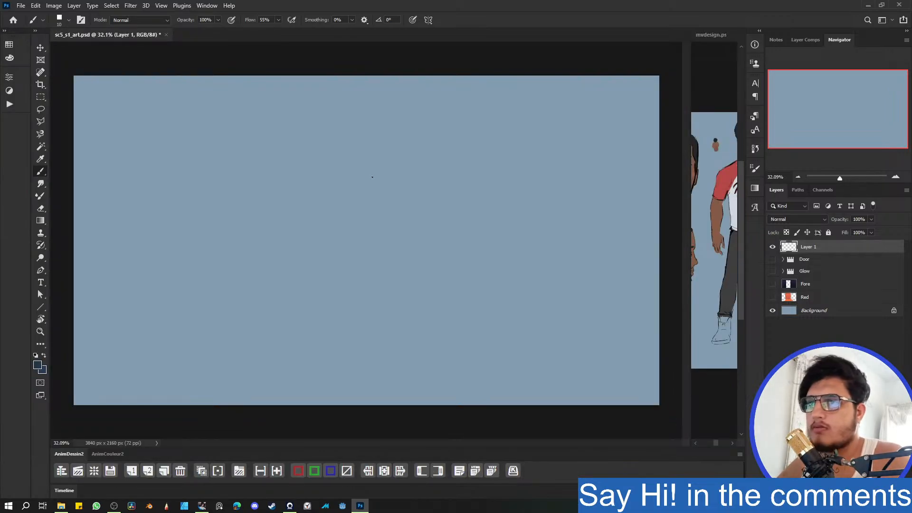
- Sketch the figure's torso with centre lines and the hip shape below it near the middle of the canvas
mouse_move(367, 174)
mouse_down()
mouse_move(401, 171)
mouse_move(403, 202)
mouse_move(390, 176)
mouse_move(381, 216)
mouse_move(362, 185)
mouse_move(388, 194)
mouse_move(375, 174)
mouse_move(385, 203)
mouse_move(377, 216)
mouse_move(394, 220)
mouse_move(376, 215)
mouse_up()
key(ctrl+z)
key(ctrl+z)
key(ctrl+z)
key(ctrl+z)
key(ctrl+z)
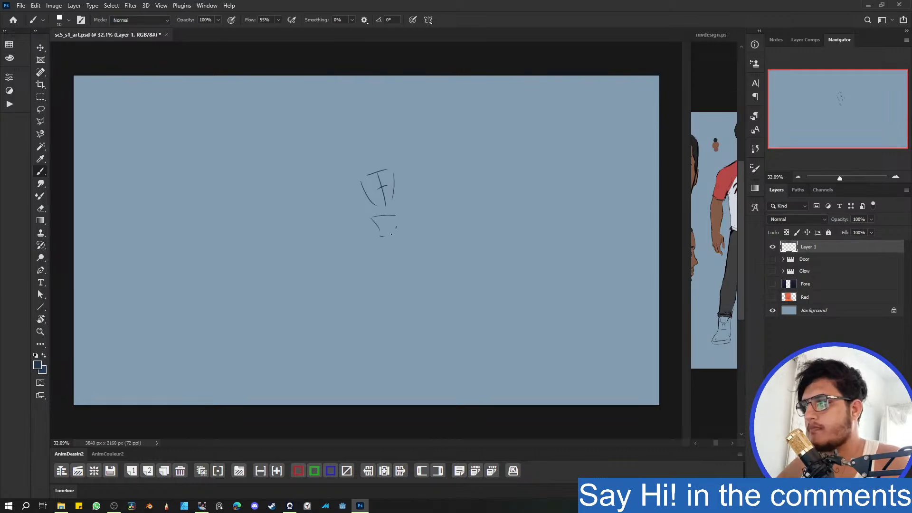
key(ctrl+z)
- Sketch the bent leg extending left from the hips, with thigh, lower leg and foot
mouse_move(364, 218)
mouse_down()
mouse_move(332, 232)
mouse_move(357, 288)
mouse_up()
key(ctrl+z)
mouse_move(325, 244)
mouse_down()
mouse_move(350, 286)
mouse_move(345, 303)
mouse_move(364, 281)
mouse_up()
key(ctrl+z)
key(ctrl+z)
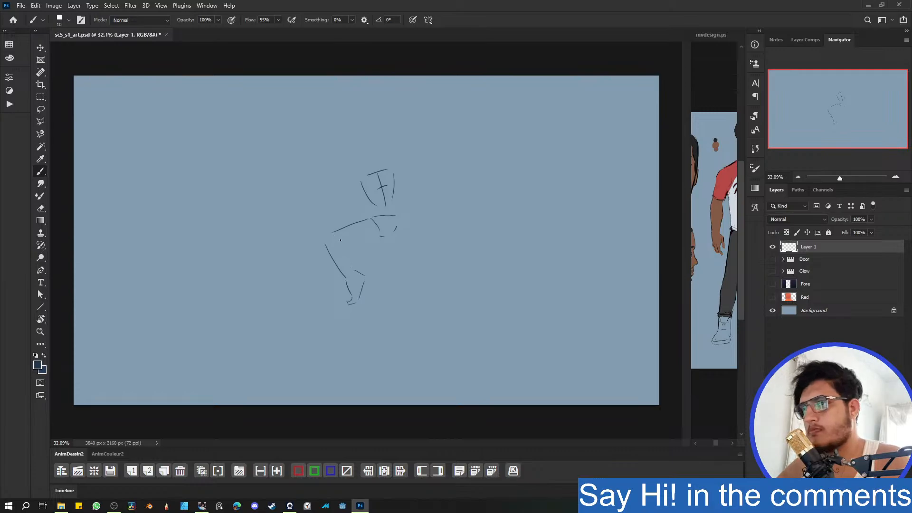
mouse_move(338, 240)
mouse_down()
mouse_move(349, 271)
mouse_move(346, 245)
mouse_move(353, 271)
mouse_move(374, 238)
mouse_up()
key(ctrl+z)
key(ctrl+z)
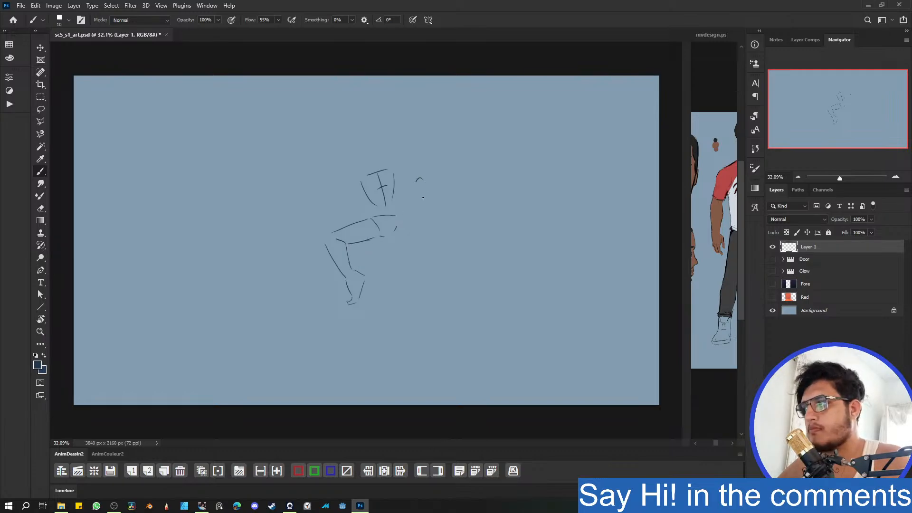
- Sketch an elongated limb shape to the right of the torso and fill its rounded lower end with dark hatching
drag(424, 192, 427, 253)
key(ctrl+z)
mouse_move(423, 183)
mouse_down()
mouse_move(422, 231)
mouse_move(412, 205)
mouse_move(416, 242)
mouse_move(426, 227)
mouse_up()
key(ctrl+z)
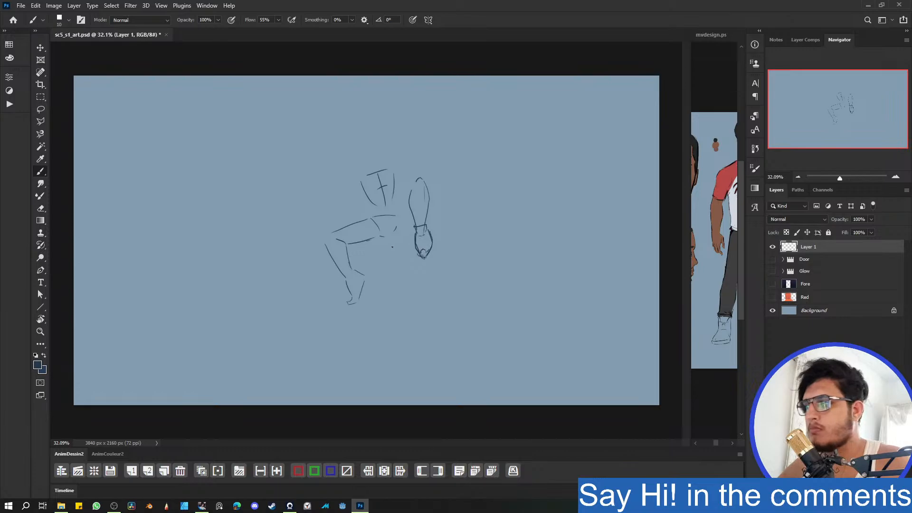
drag(415, 229, 413, 242)
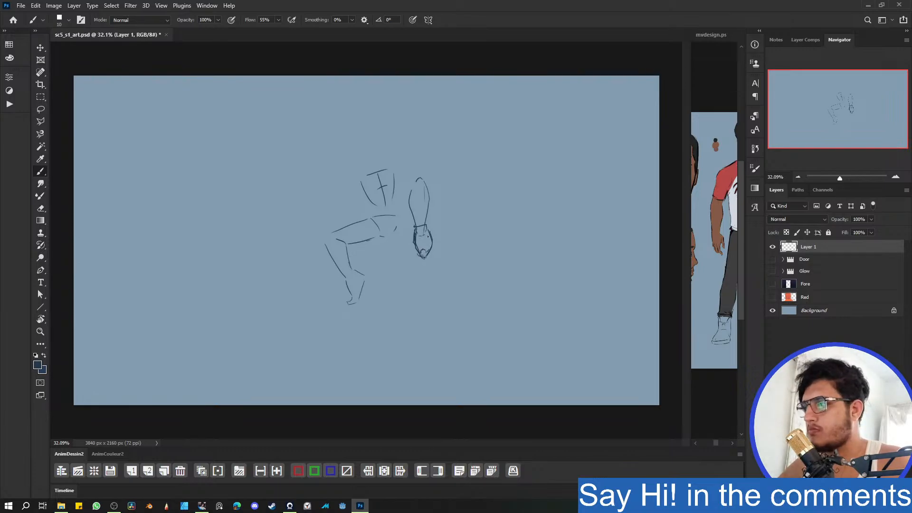
mouse_move(428, 228)
mouse_down()
mouse_move(429, 244)
mouse_move(423, 223)
mouse_up()
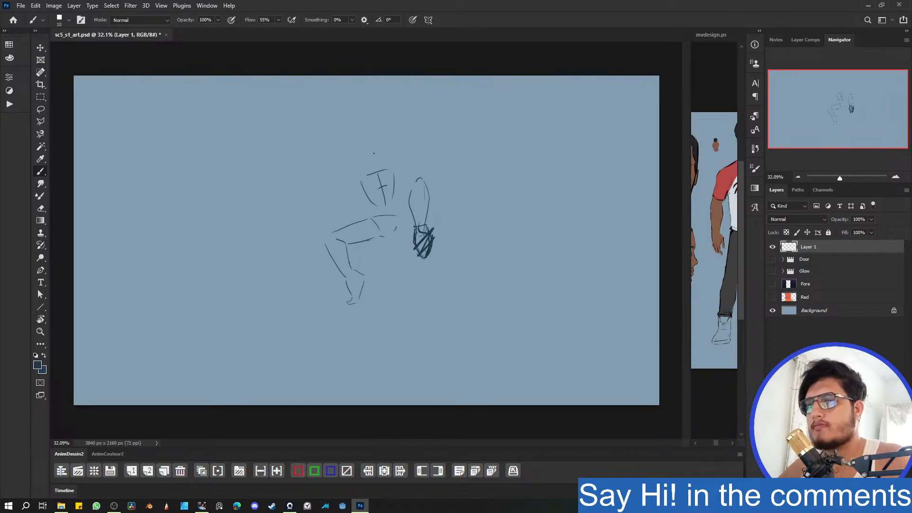
- Sketch the head with its eye lines above the torso and the arm hanging along the torso's left side
mouse_move(362, 158)
mouse_down()
mouse_move(370, 136)
mouse_move(382, 155)
mouse_up()
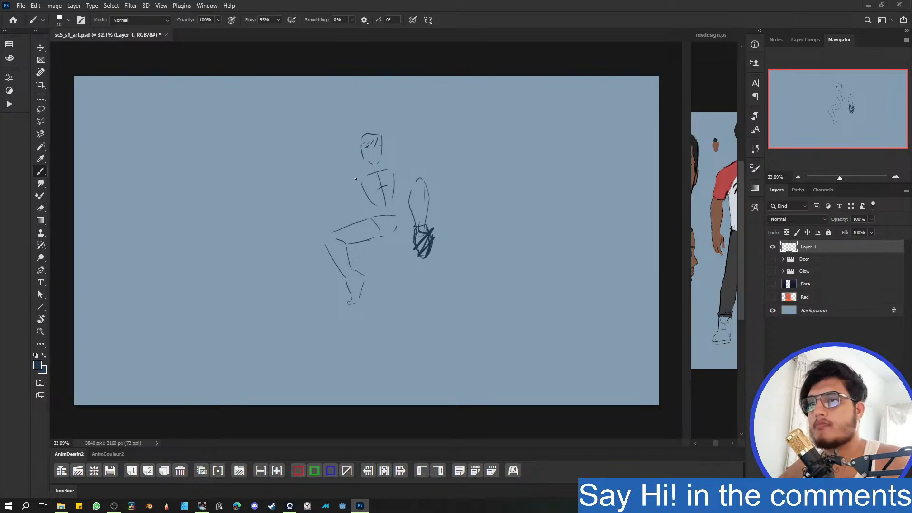
mouse_move(355, 179)
mouse_down()
mouse_move(366, 213)
mouse_move(376, 217)
mouse_up()
drag(376, 221, 382, 255)
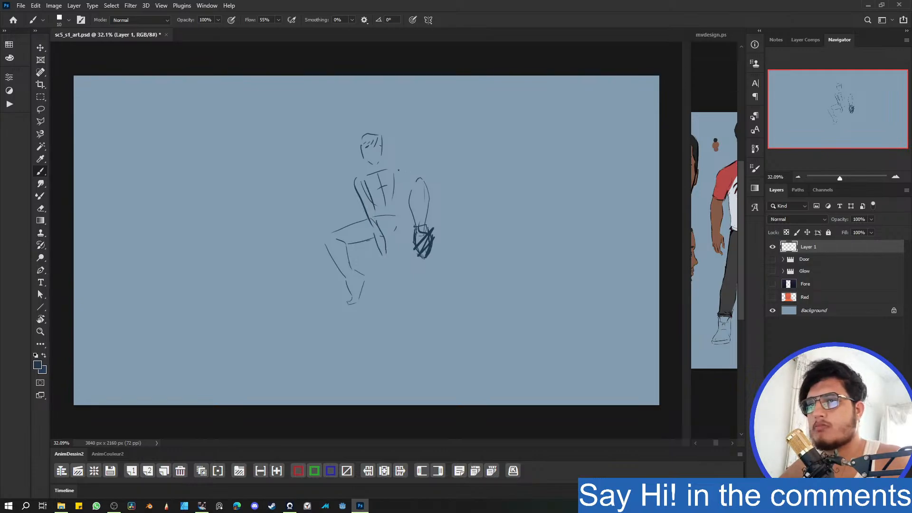
- Sketch the seated figure's shoulder and hip lines beside the hanging arm, and outline the block it sits on
mouse_move(396, 167)
mouse_down()
mouse_move(412, 176)
mouse_move(387, 239)
mouse_up()
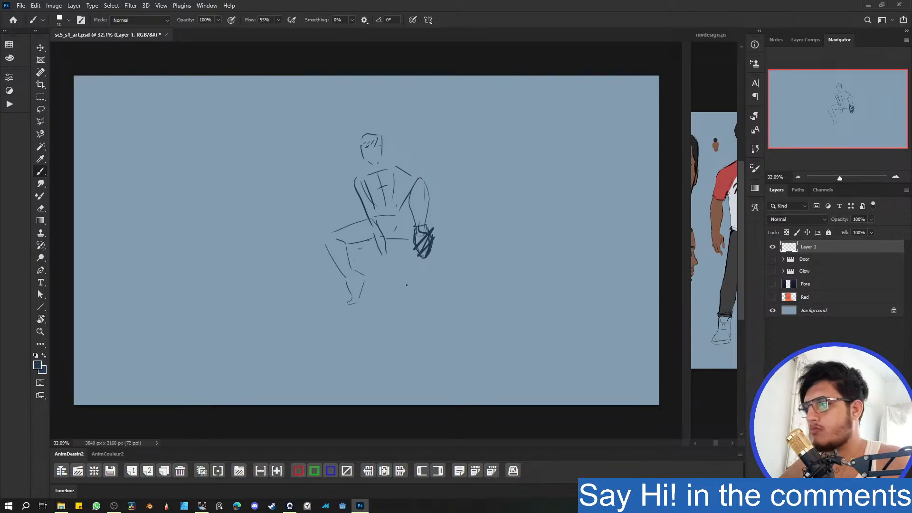
mouse_move(426, 263)
mouse_down()
mouse_move(426, 286)
mouse_move(369, 301)
mouse_up()
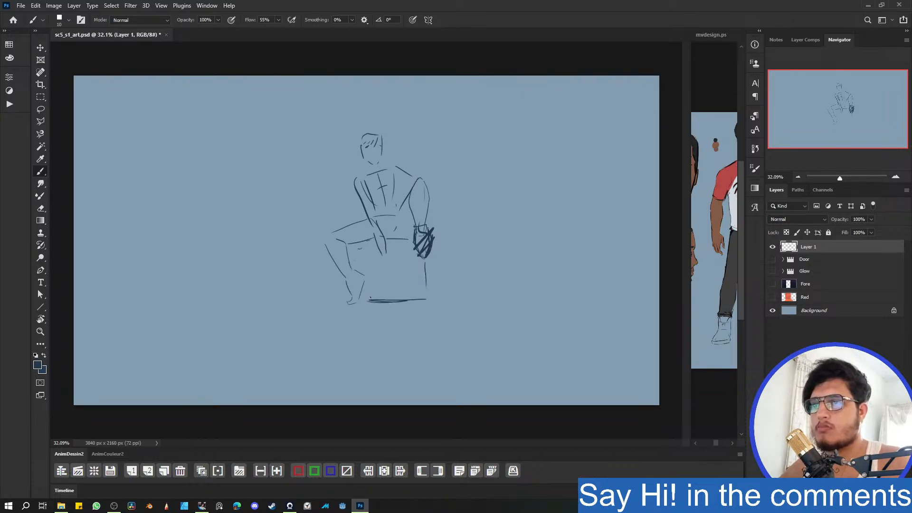
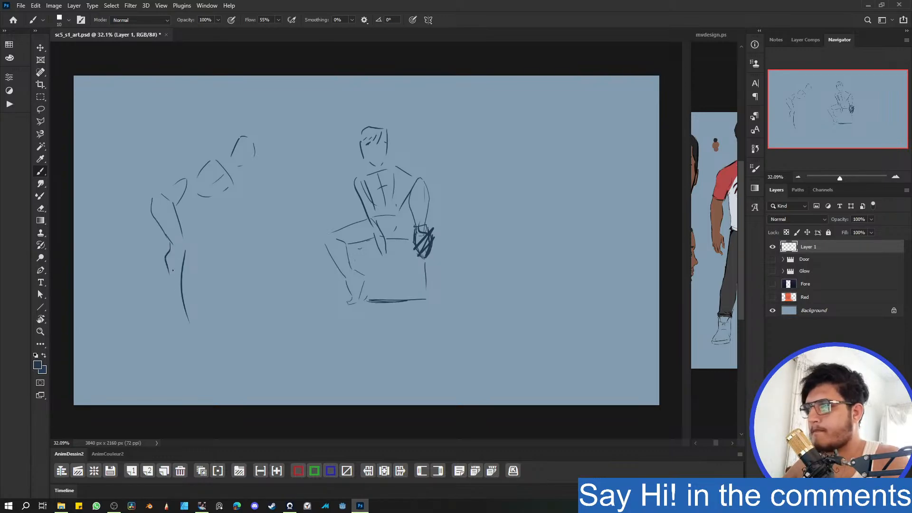
- Redraw the lower leg of the leaning figure near the canvas's left side and sketch its foot on the ground
key(ctrl+z)
key(ctrl+z)
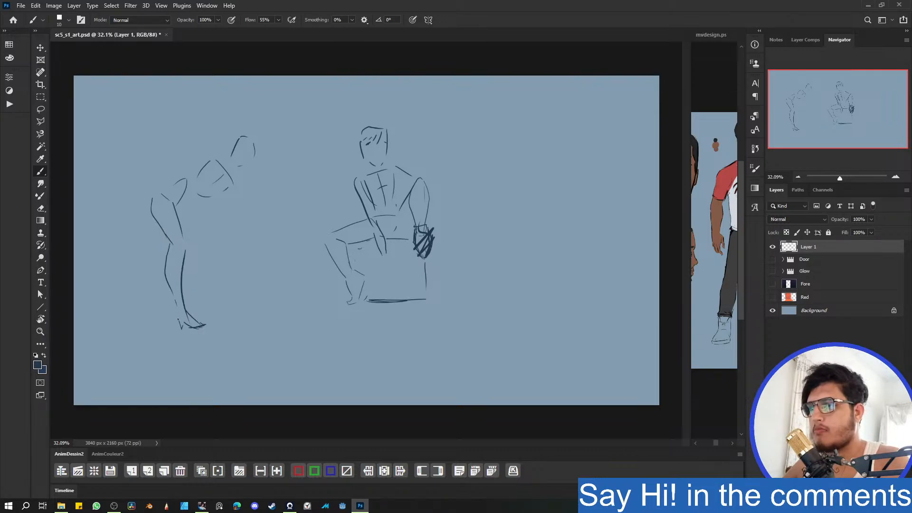
drag(176, 312, 180, 325)
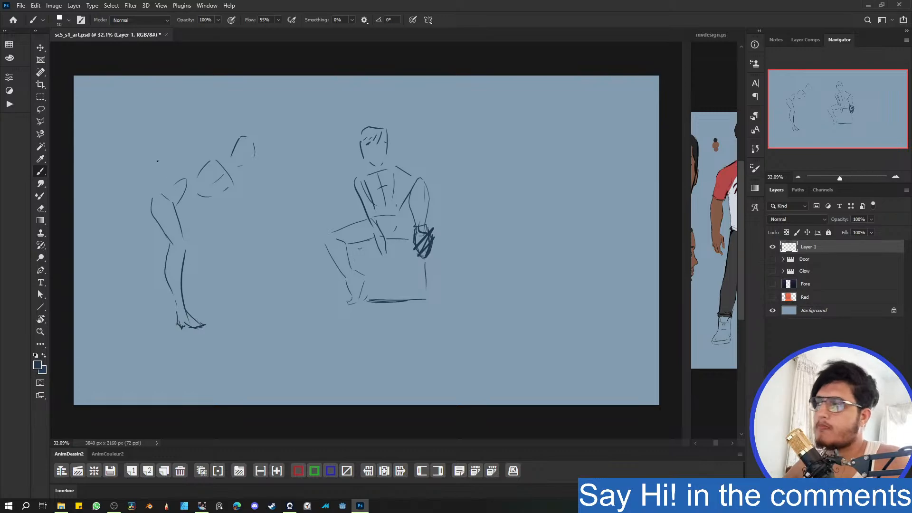
- Sketch the leaning figure's raised leg as two long lines from the hips up to the canvas's upper edge
drag(123, 116, 158, 183)
key(ctrl+z)
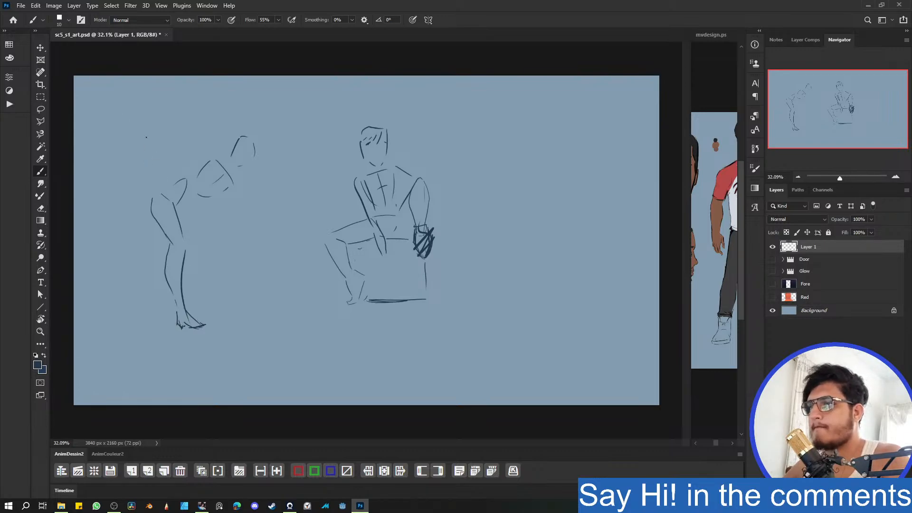
drag(138, 118, 166, 180)
key(ctrl+z)
drag(146, 103, 180, 174)
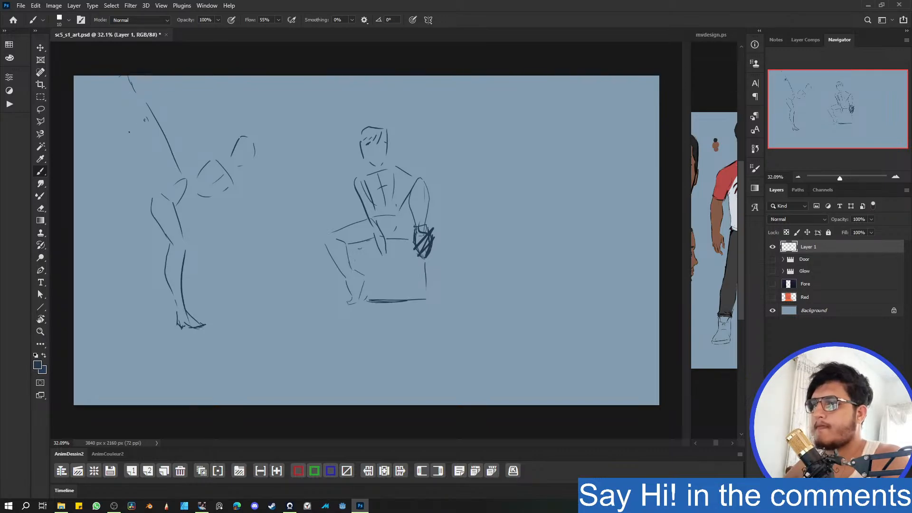
drag(132, 132, 157, 174)
key(ctrl+z)
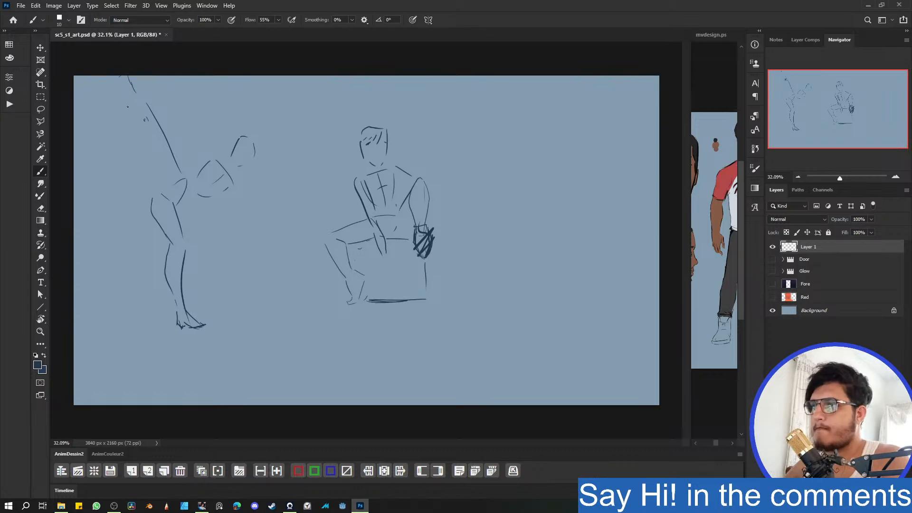
drag(128, 108, 158, 187)
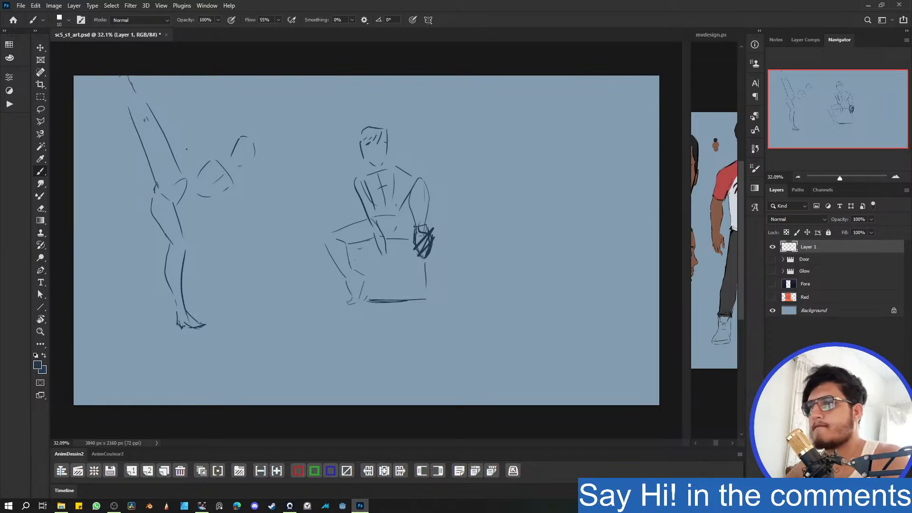
- Sketch the kicking figure's arms above and below the leaning torso, and reinforce the outline of its head
drag(185, 147, 213, 156)
key(ctrl+z)
key(ctrl+z)
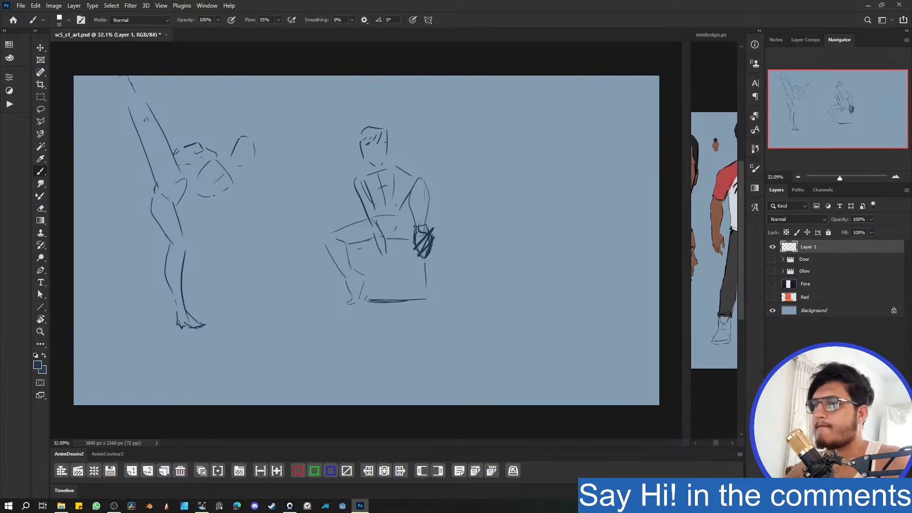
mouse_move(205, 202)
mouse_down()
mouse_move(221, 169)
mouse_move(231, 194)
mouse_move(206, 220)
mouse_up()
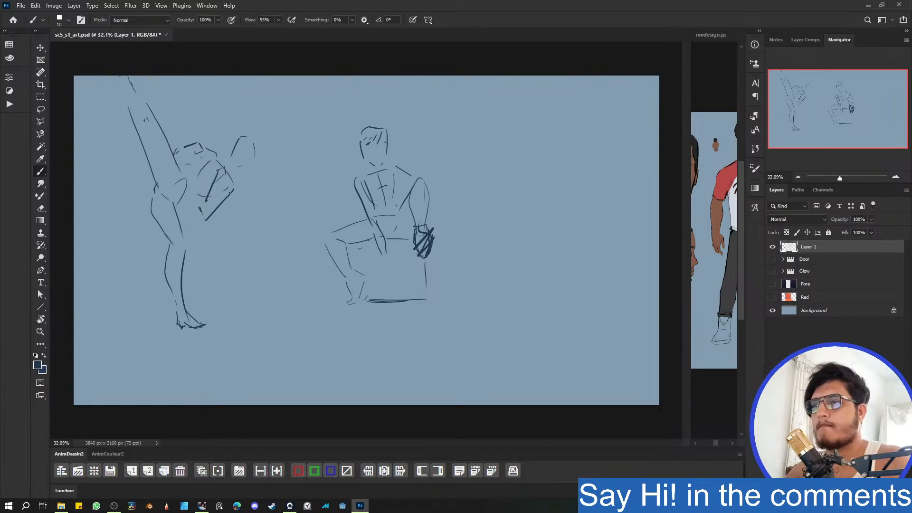
drag(241, 140, 226, 162)
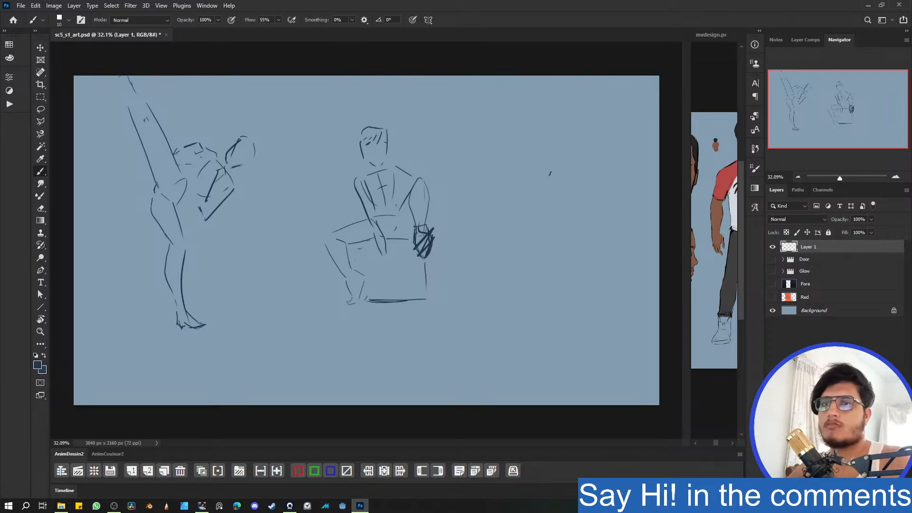
- Sketch a third figure near the canvas's right side, with a lowered oval head and an arched torso and back above it
drag(549, 176, 569, 174)
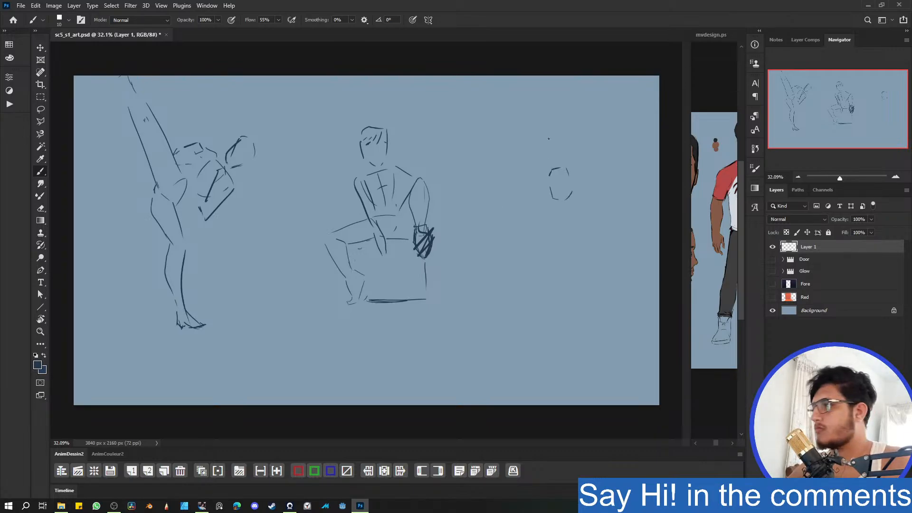
mouse_move(547, 163)
mouse_down()
mouse_move(568, 160)
mouse_move(556, 167)
mouse_move(583, 146)
mouse_move(572, 131)
mouse_move(535, 173)
mouse_up()
key(ctrl+z)
key(ctrl+z)
key(ctrl+z)
key(ctrl+z)
drag(522, 135, 527, 164)
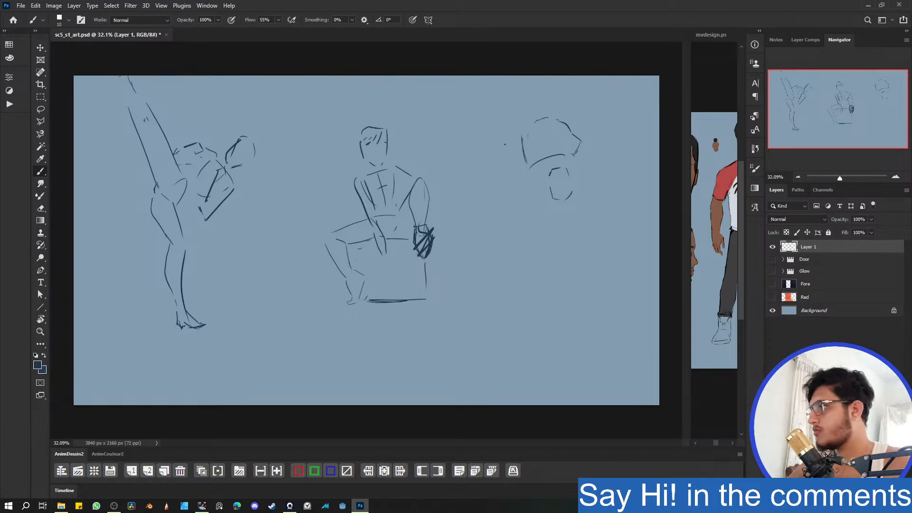
mouse_move(549, 114)
mouse_down()
mouse_move(530, 110)
mouse_move(557, 127)
mouse_move(514, 119)
mouse_up()
key(ctrl+z)
key(ctrl+z)
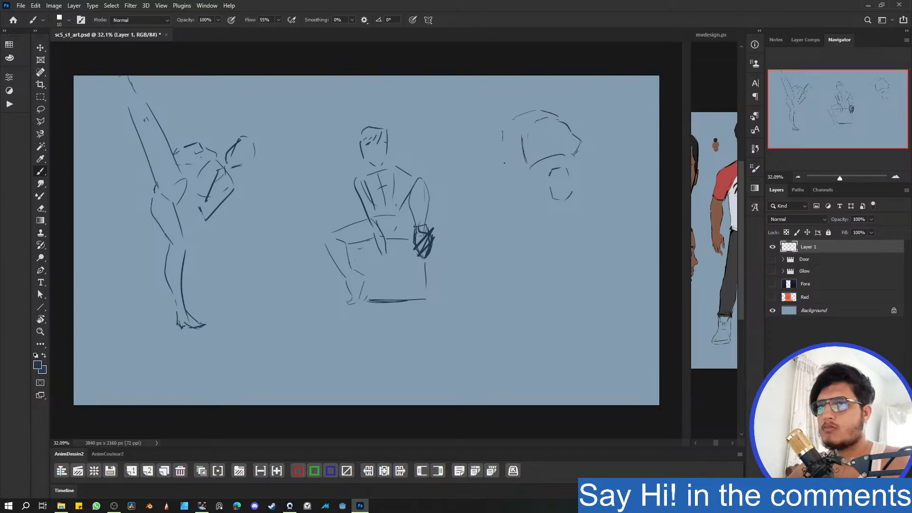
- Sketch the crouching figure's limbs on both sides of the lowered head, including the bent limb and foot at the left
mouse_move(514, 127)
mouse_down()
mouse_move(488, 172)
mouse_move(510, 169)
mouse_move(503, 195)
mouse_move(496, 185)
mouse_move(498, 205)
mouse_move(521, 200)
mouse_move(509, 224)
mouse_up()
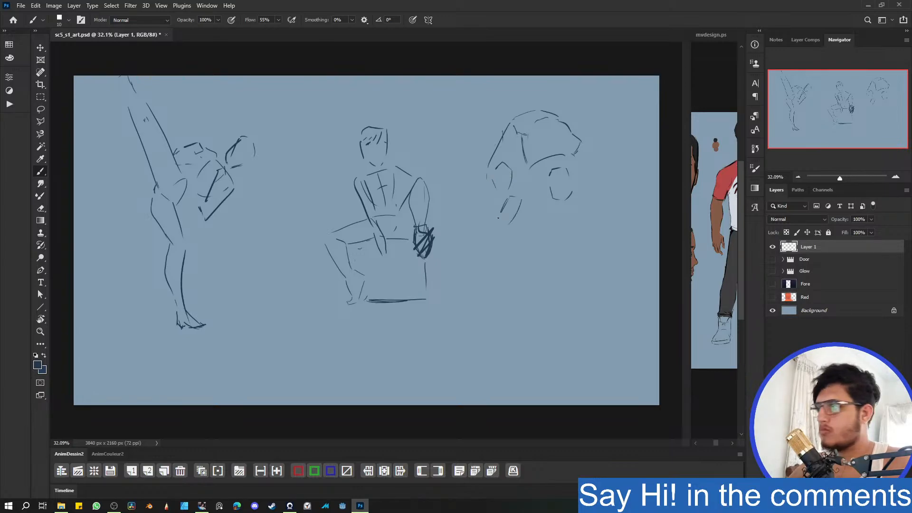
mouse_move(510, 180)
mouse_down()
mouse_move(515, 196)
mouse_move(503, 202)
mouse_up()
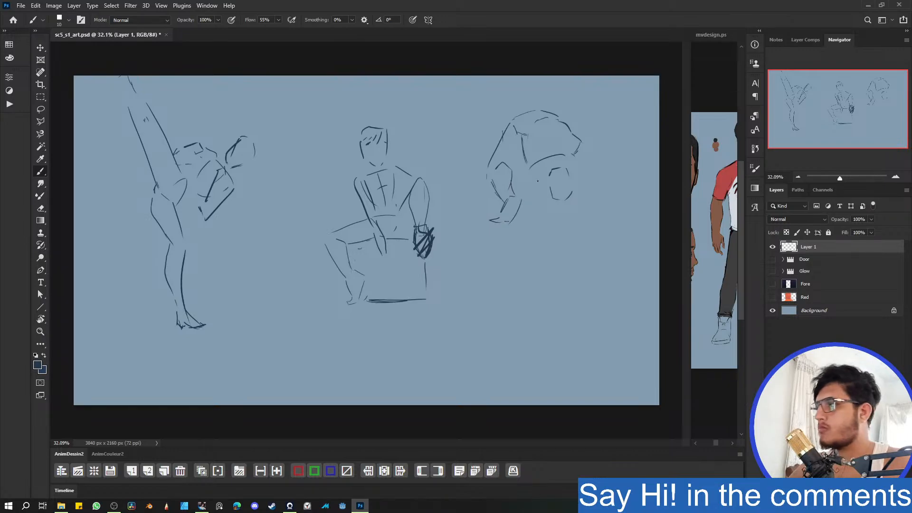
drag(582, 177, 590, 201)
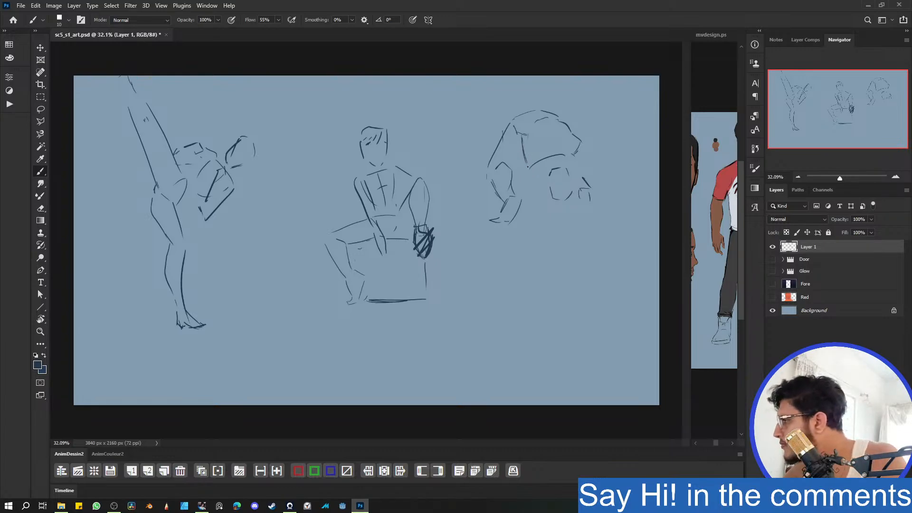
mouse_move(524, 150)
mouse_down()
mouse_move(526, 183)
mouse_move(546, 203)
mouse_move(525, 207)
mouse_up()
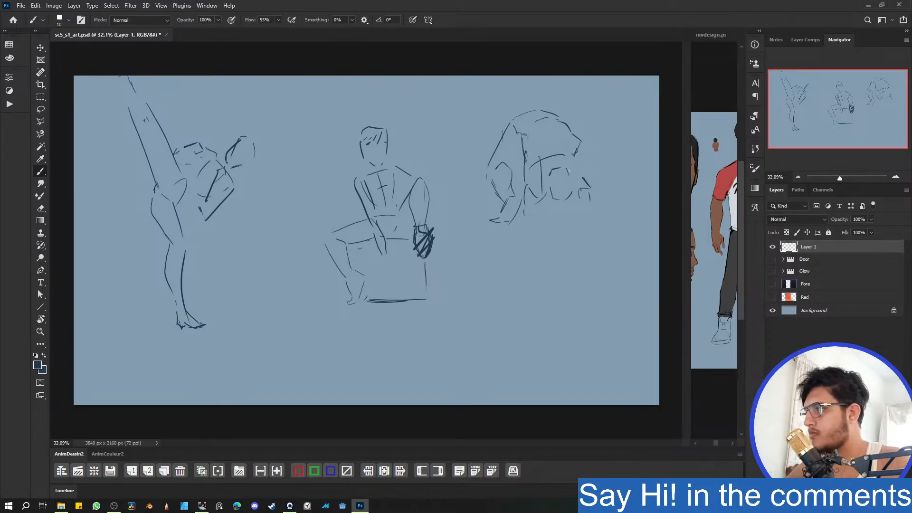
mouse_move(574, 153)
mouse_down()
mouse_move(572, 222)
mouse_move(561, 228)
mouse_up()
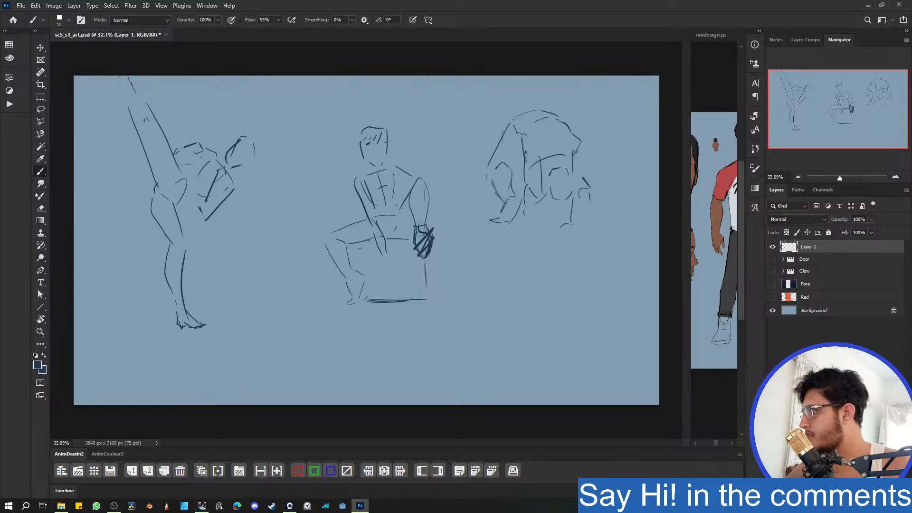
- Sketch a front-view shoe below the crouching figure, with ankle, rounded toe and sole outline
key(alt+Tab)
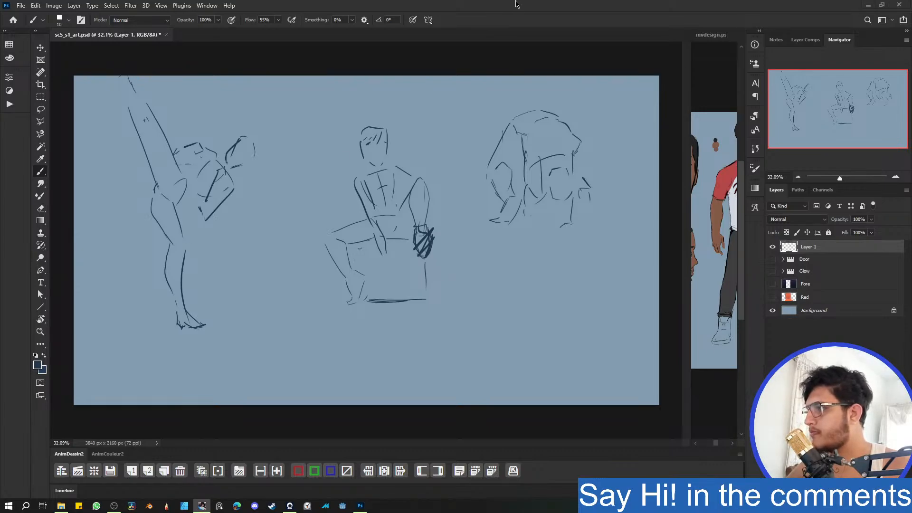
key(alt+Tab)
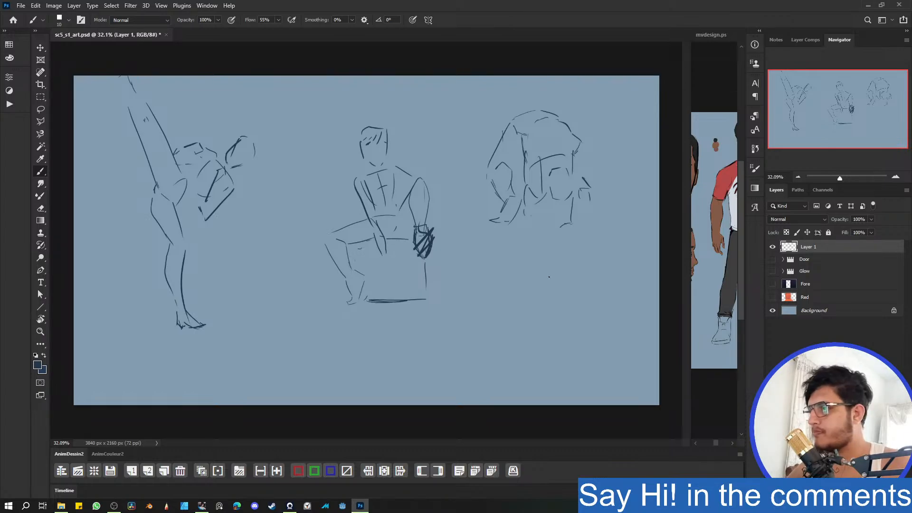
mouse_move(552, 286)
mouse_down()
mouse_move(552, 308)
mouse_move(572, 297)
mouse_up()
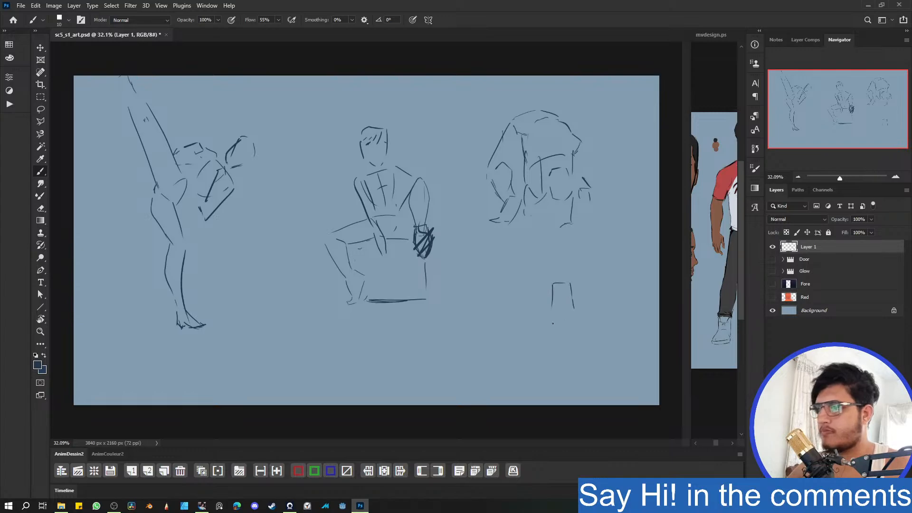
drag(552, 312, 551, 332)
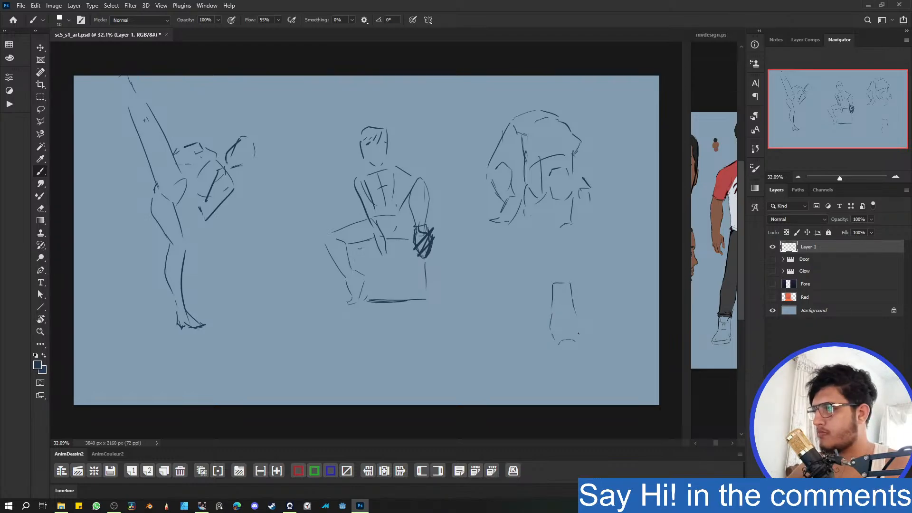
drag(580, 342, 578, 323)
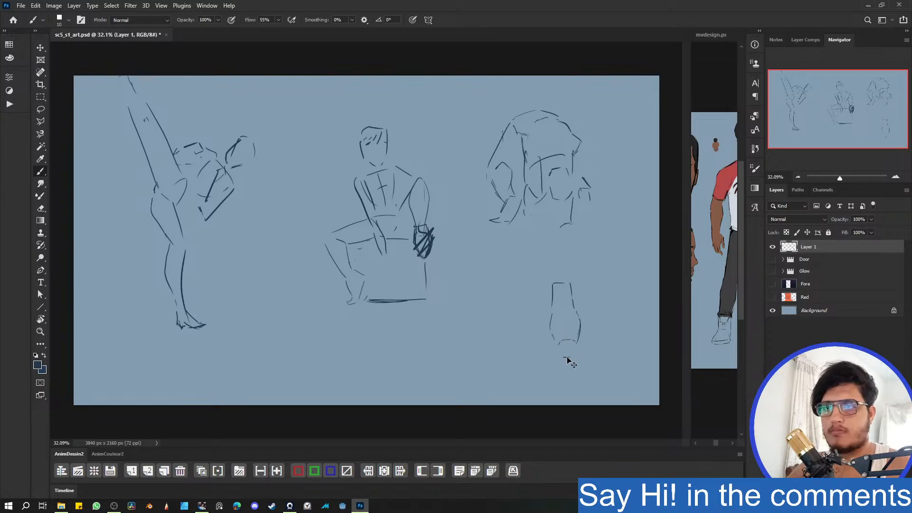
drag(563, 355, 572, 350)
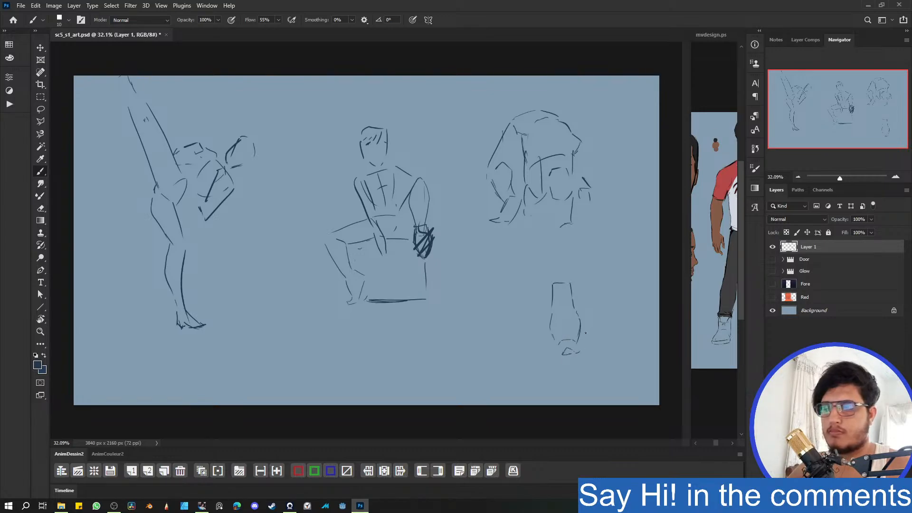
drag(583, 333, 577, 354)
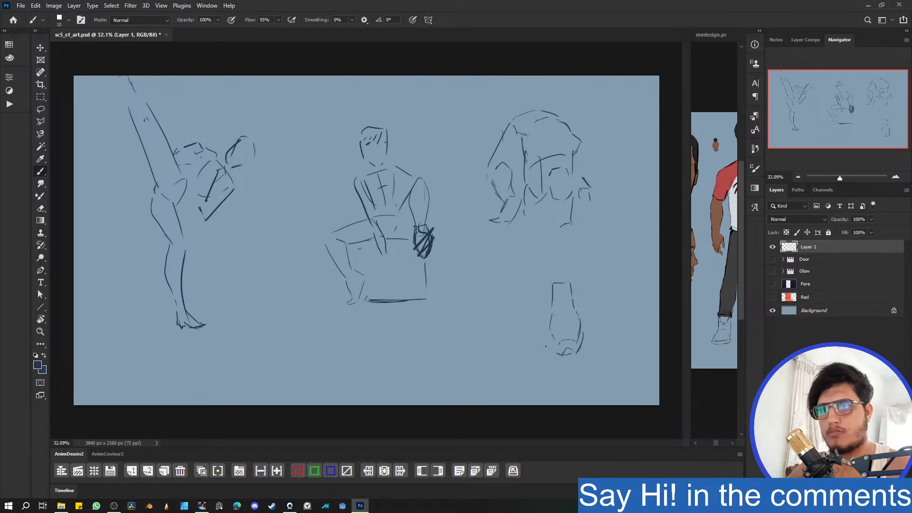
drag(548, 327, 563, 353)
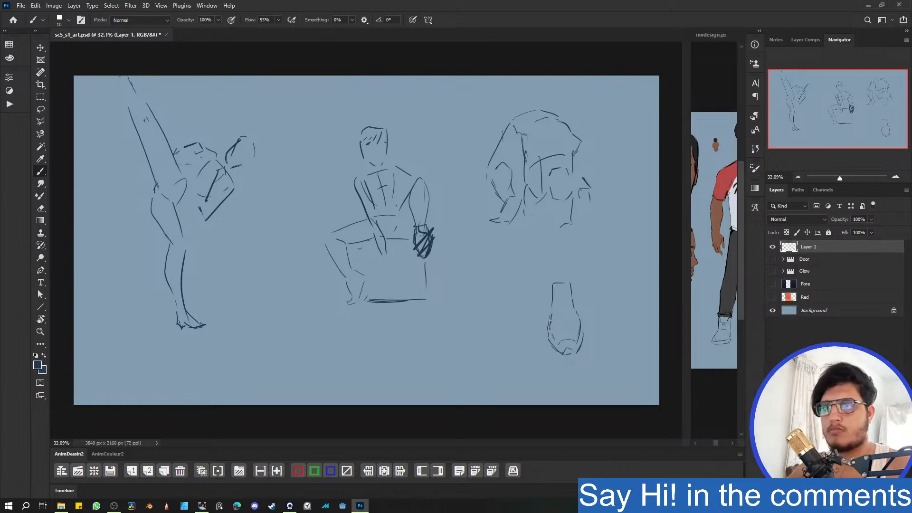
drag(549, 320, 548, 288)
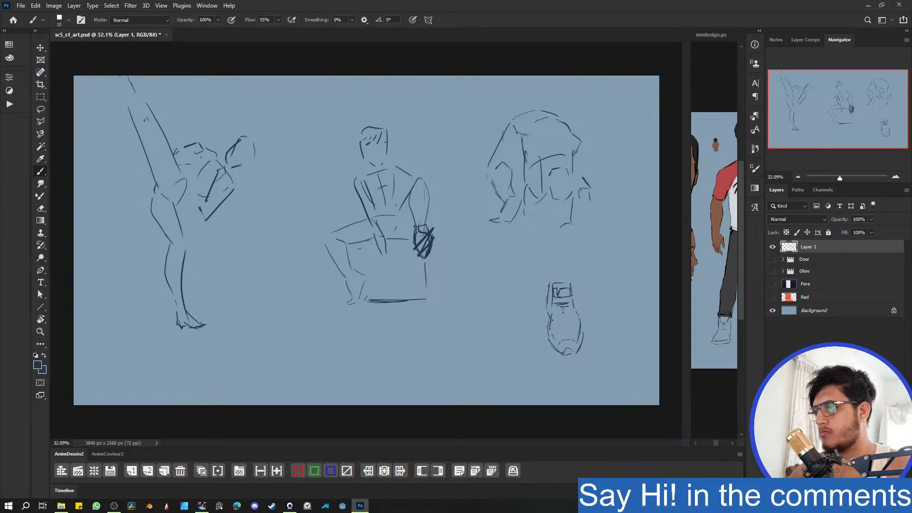
- Add laces, a centre line and a flared top opening to the shoe, and reinforce its side contours
drag(572, 317, 572, 312)
drag(573, 312, 553, 330)
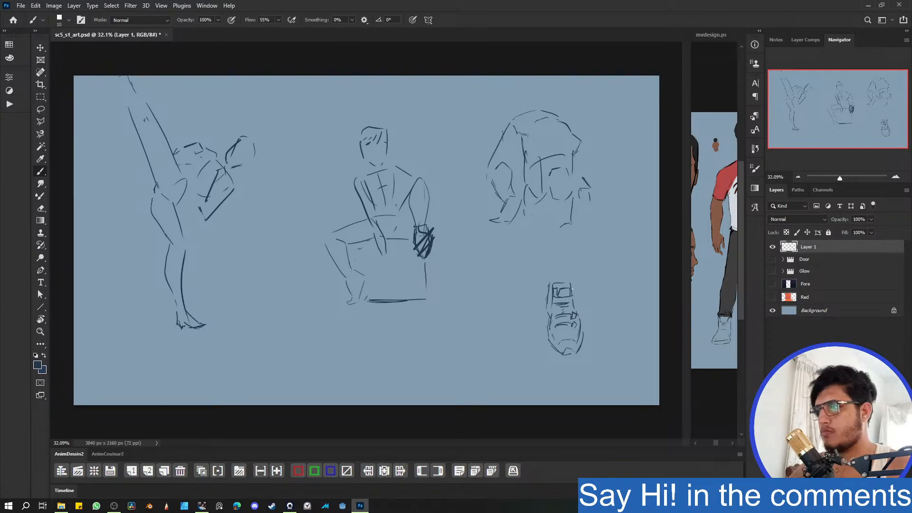
mouse_move(575, 282)
mouse_down()
mouse_move(574, 297)
mouse_move(550, 272)
mouse_move(579, 271)
mouse_move(566, 351)
mouse_up()
key(ctrl+z)
key(ctrl+z)
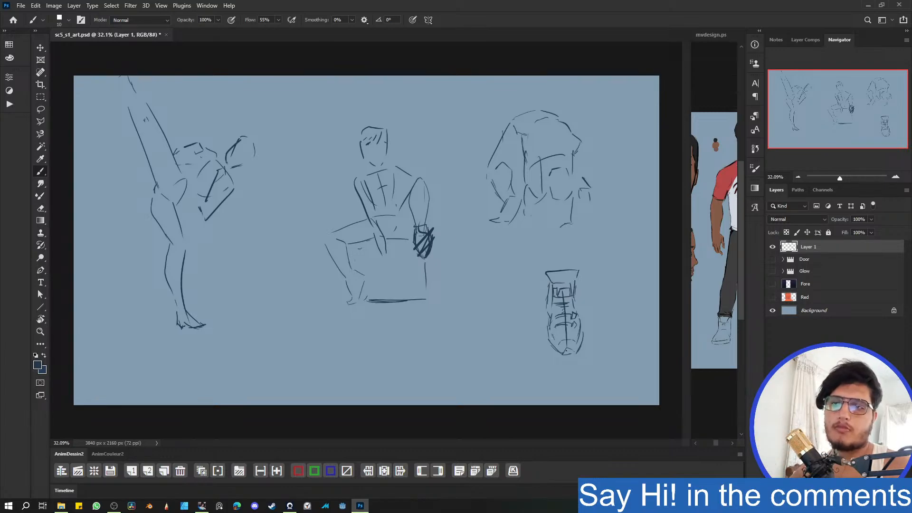
mouse_move(556, 295)
mouse_down()
mouse_move(549, 333)
mouse_move(564, 352)
mouse_up()
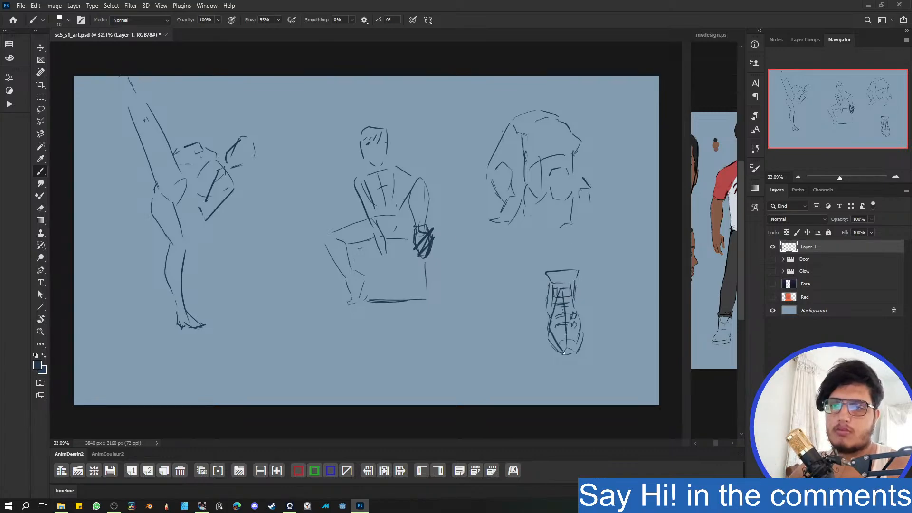
mouse_move(572, 291)
mouse_down()
mouse_move(581, 328)
mouse_move(572, 350)
mouse_move(552, 346)
mouse_move(562, 353)
mouse_up()
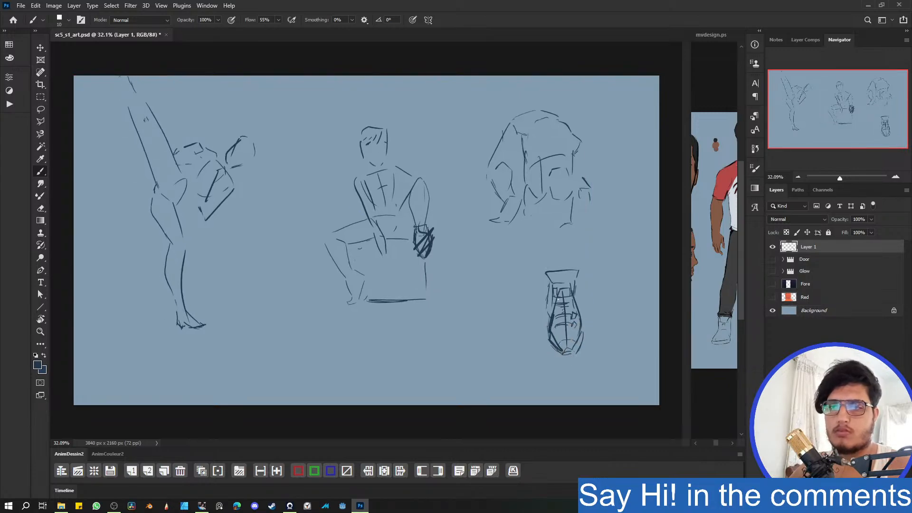
- Clear all the sketches from Layer 1 and remove the selection
scroll(532, 271, down, 2)
scroll(528, 263, up, 3)
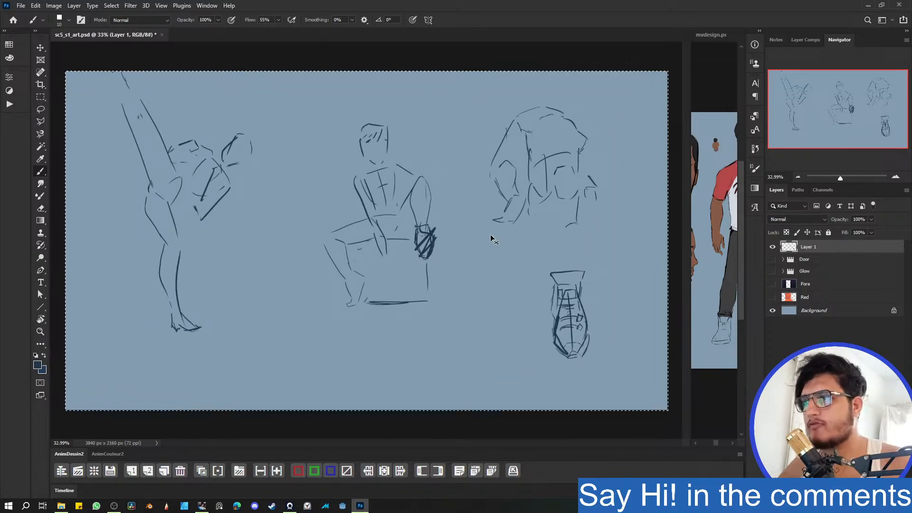
key(ctrl+a)
key(Delete)
key(ctrl+d)
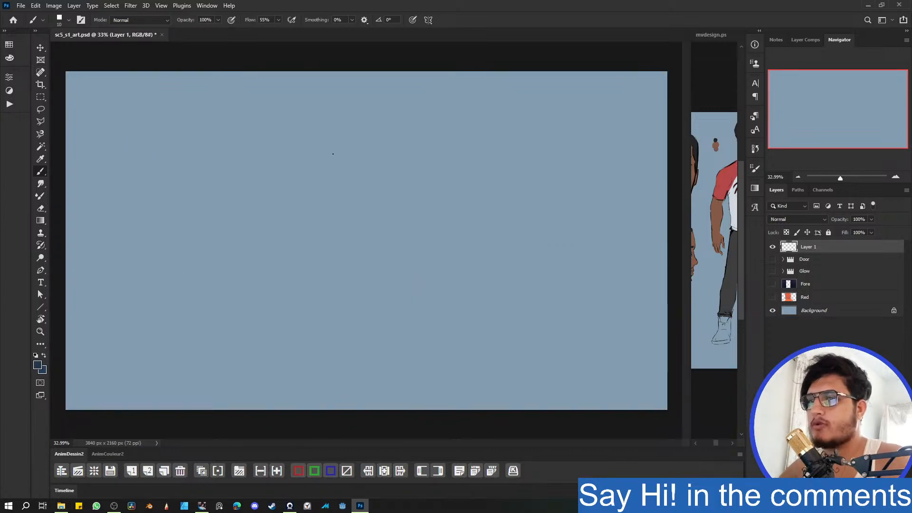
drag(339, 127, 326, 191)
key(ctrl+z)
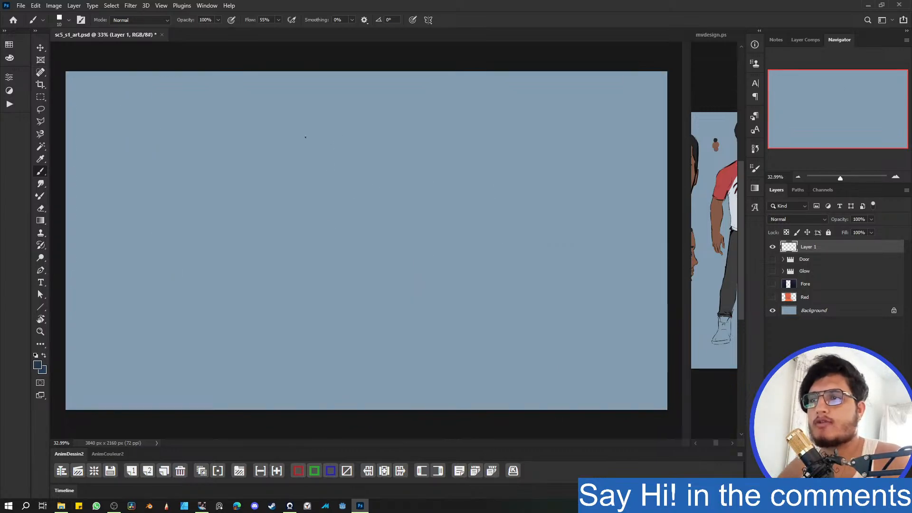
drag(306, 137, 304, 195)
key(ctrl+z)
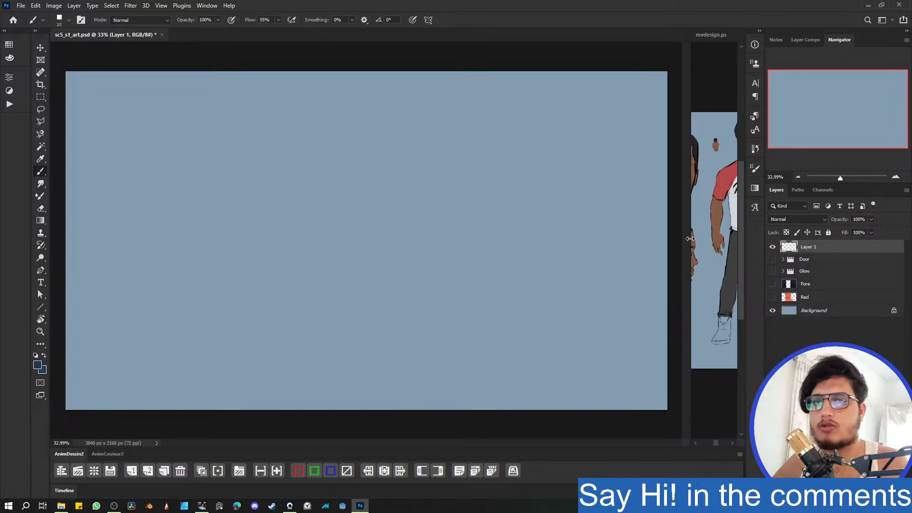
- Widen the view of the mvdesign.psd character reference and make the Fore layer visible
drag(686, 244, 644, 244)
click(773, 283)
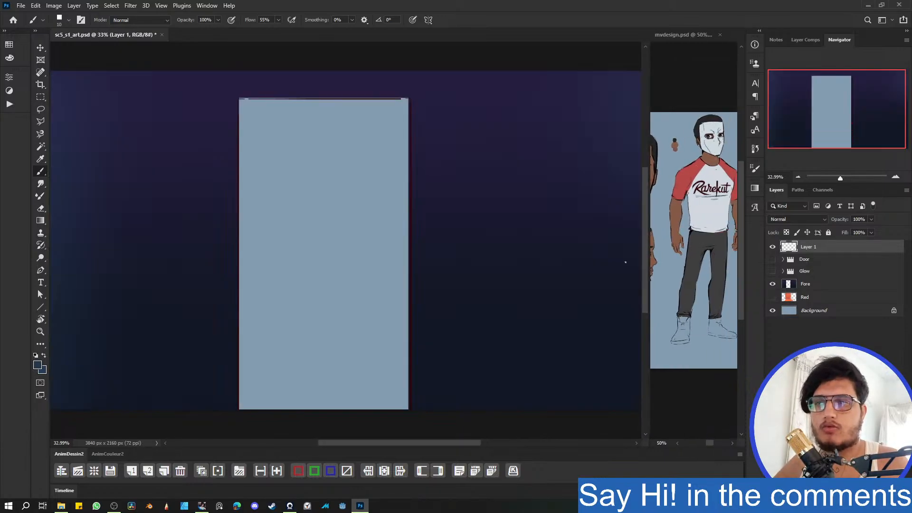
scroll(505, 200, down, 1)
scroll(506, 200, up, 1)
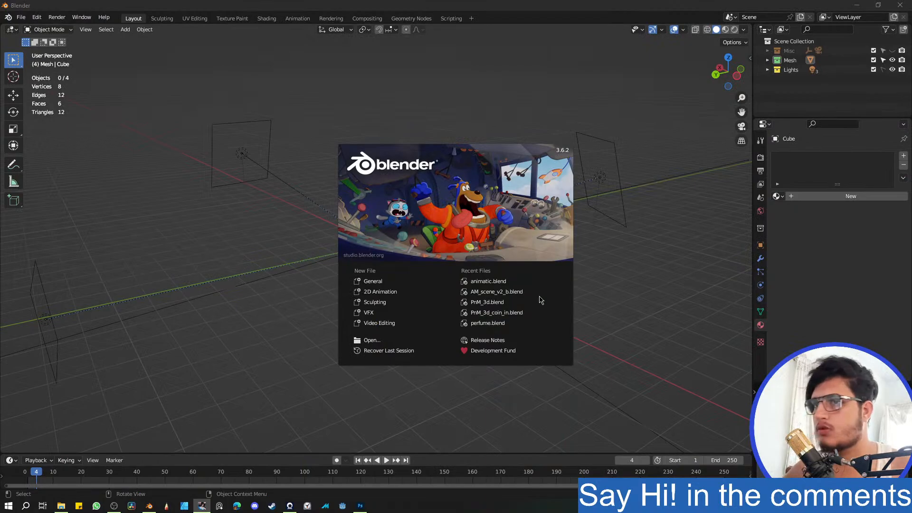
- Open animatic.blend in Blender and scrub the door-opening animation to frame 17 to study the hero's pose
click(506, 281)
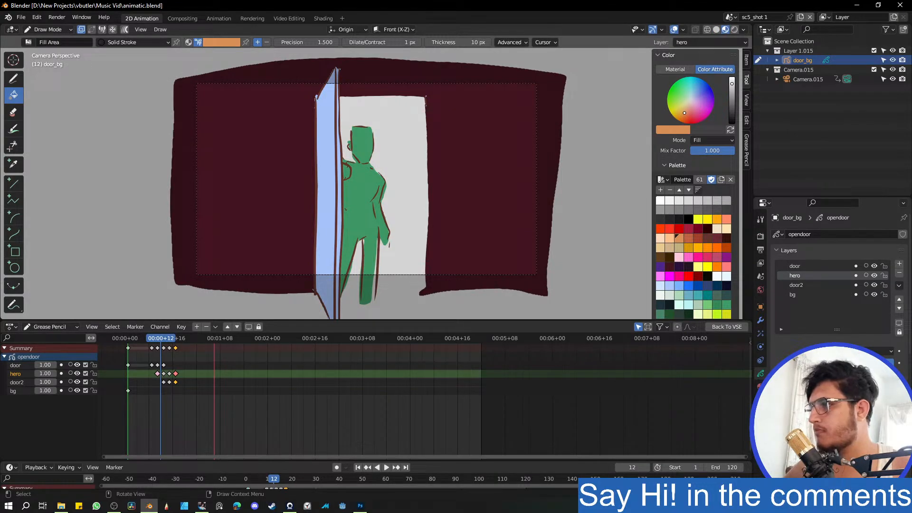
key(alt+Tab)
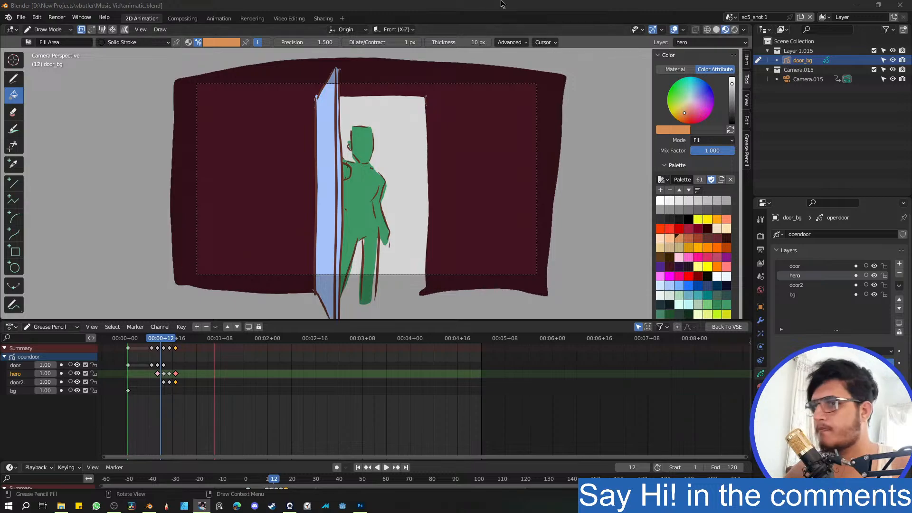
key(alt+Tab)
drag(157, 342, 175, 339)
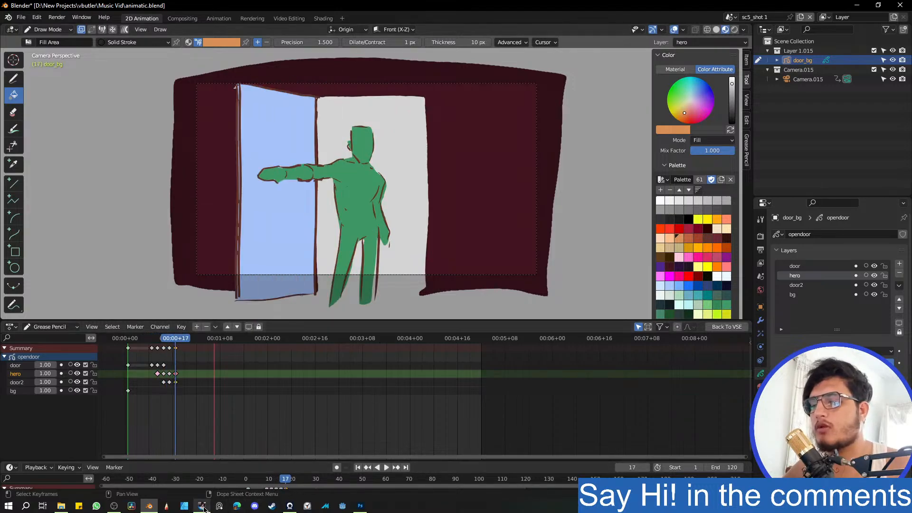
- Switch back to Photoshop, widen the character reference view further and reactivate sc5_s1_art.psd
click(360, 506)
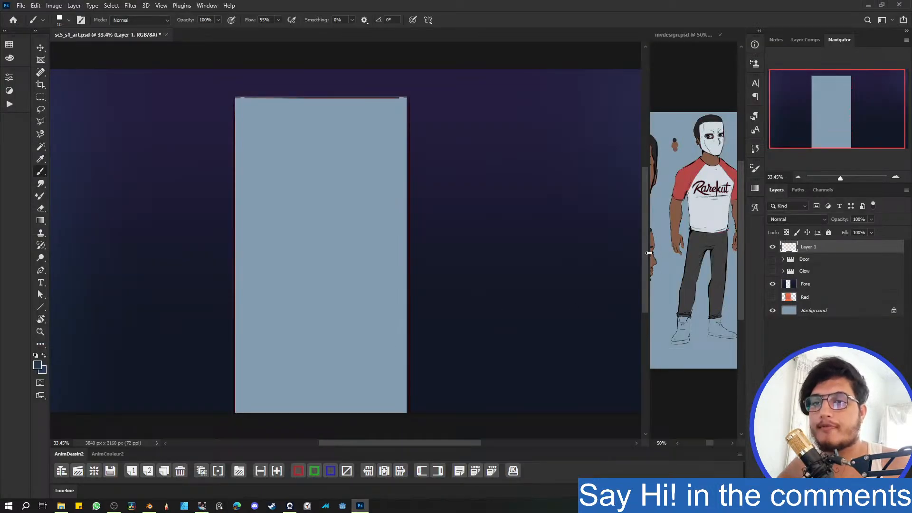
drag(649, 251, 625, 250)
click(672, 256)
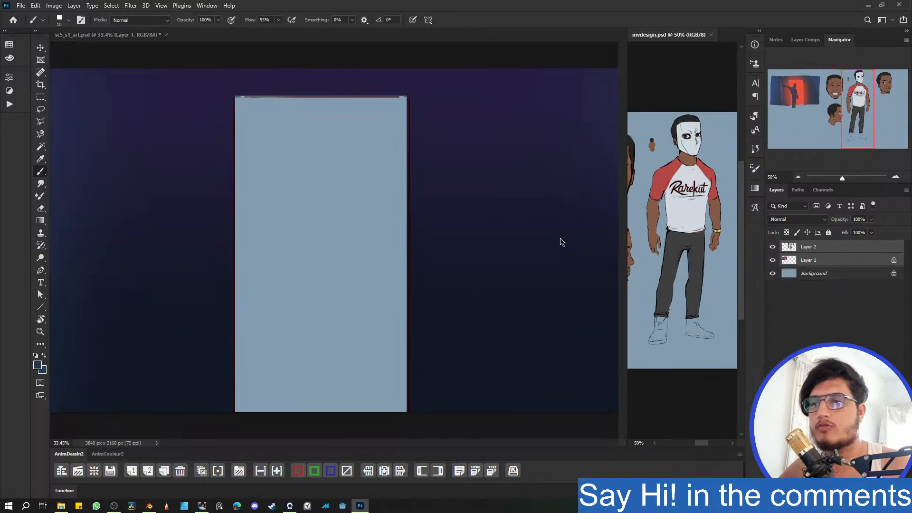
click(363, 287)
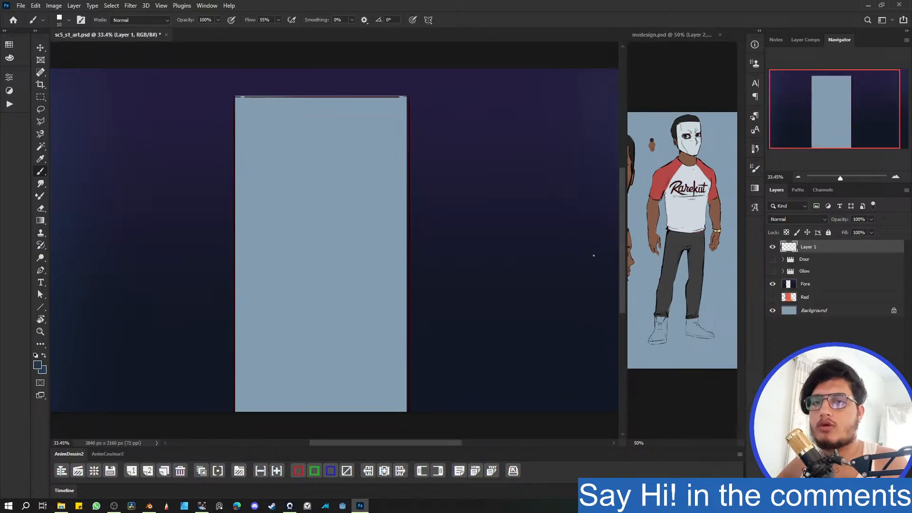
- Enlarge the brush to 15 px and set the foreground colour to a dark red-brown with H 10, S 79, B 36
drag(330, 214, 327, 278)
key(ctrl+z)
key(bracketright)
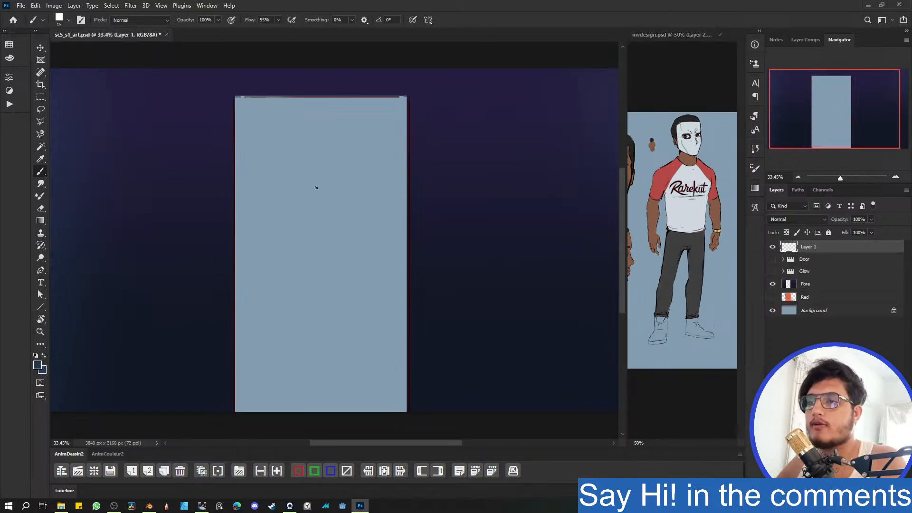
click(10, 58)
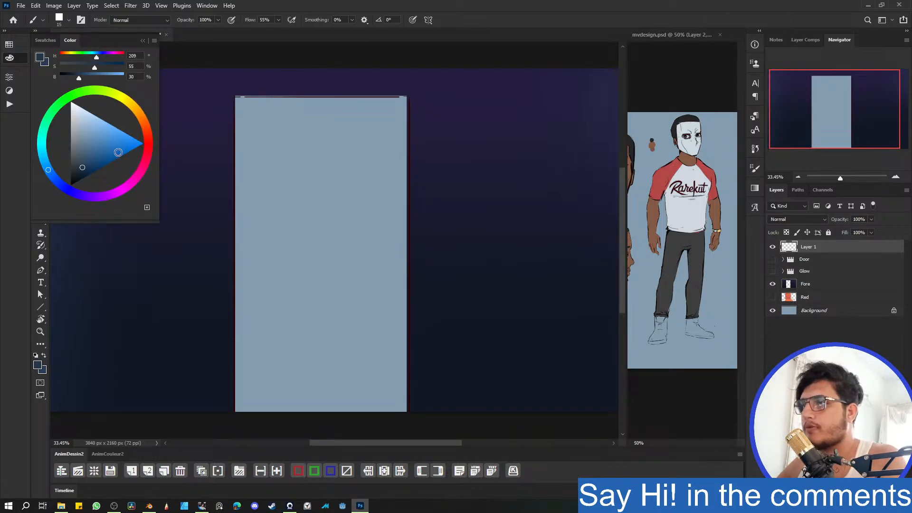
click(147, 135)
click(91, 167)
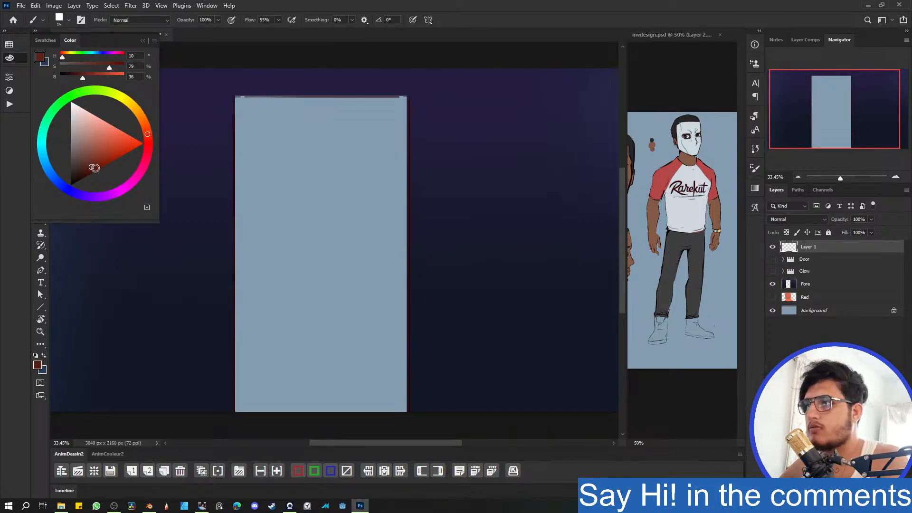
drag(285, 148, 278, 255)
key(ctrl+z)
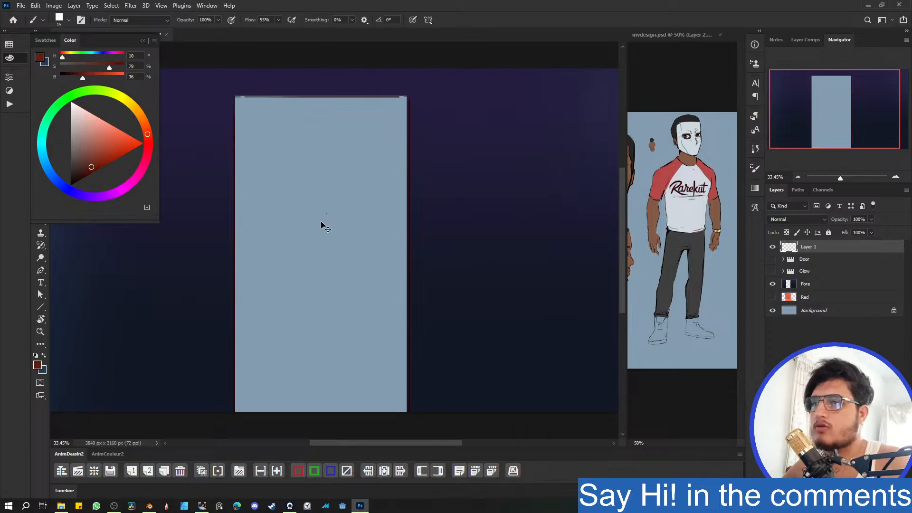
click(143, 41)
- Sketch the upper torso inside the doorway, with a curved shoulder line, a left side contour and a slanted chest line
drag(300, 162, 294, 212)
key(ctrl+z)
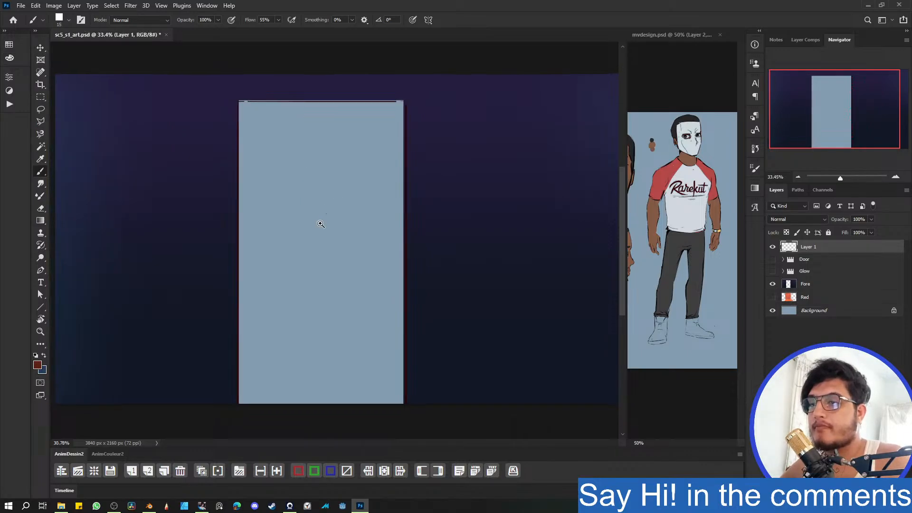
scroll(300, 201, down, 2)
mouse_move(284, 199)
mouse_down()
mouse_move(335, 227)
mouse_move(325, 204)
mouse_move(337, 227)
mouse_move(327, 240)
mouse_up()
key(ctrl+z)
key(ctrl+z)
key(ctrl+z)
key(ctrl+z)
drag(282, 196, 285, 221)
mouse_move(290, 224)
mouse_down()
mouse_move(332, 257)
mouse_move(317, 233)
mouse_up()
key(ctrl+z)
key(ctrl+z)
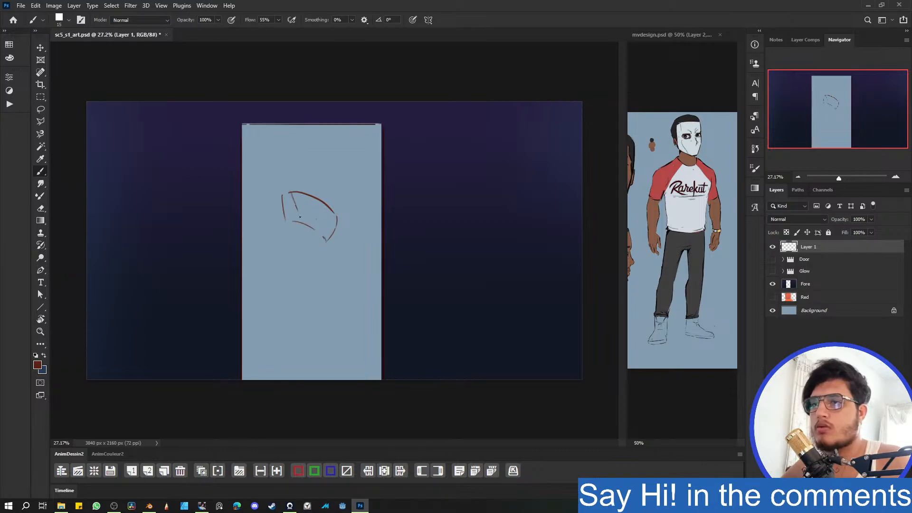
key(ctrl+z)
mouse_move(291, 194)
mouse_down()
mouse_move(297, 222)
mouse_move(284, 215)
mouse_up()
key(ctrl+z)
key(ctrl+z)
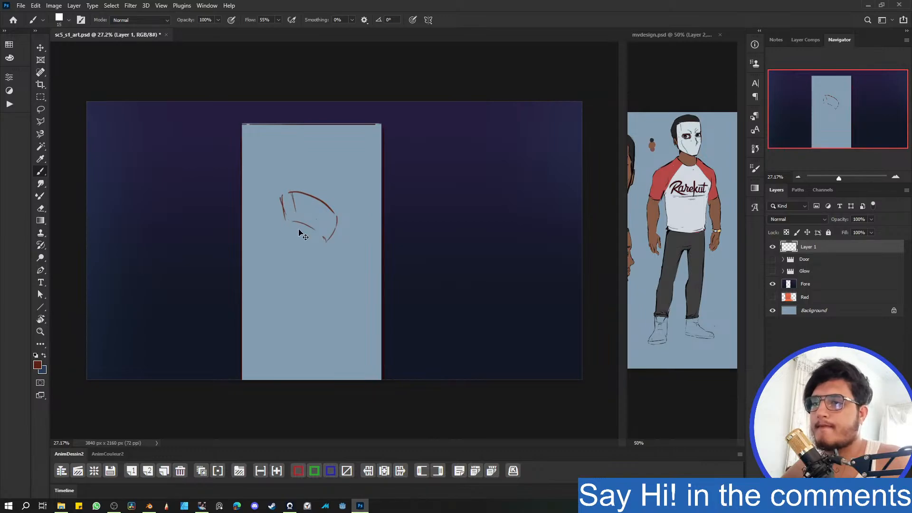
key(ctrl+z)
mouse_move(326, 241)
mouse_down()
mouse_move(314, 254)
mouse_move(318, 268)
mouse_up()
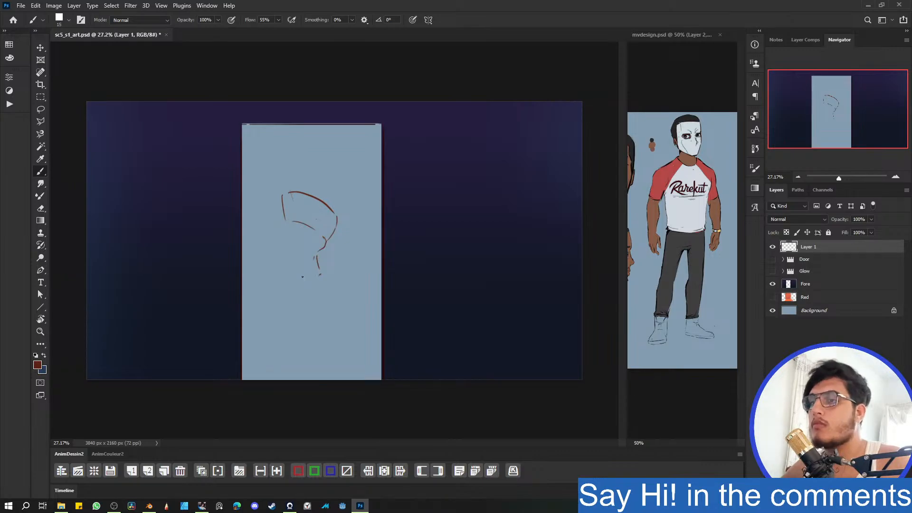
key(ctrl+z)
key(ctrl+z)
key(ctrl+z)
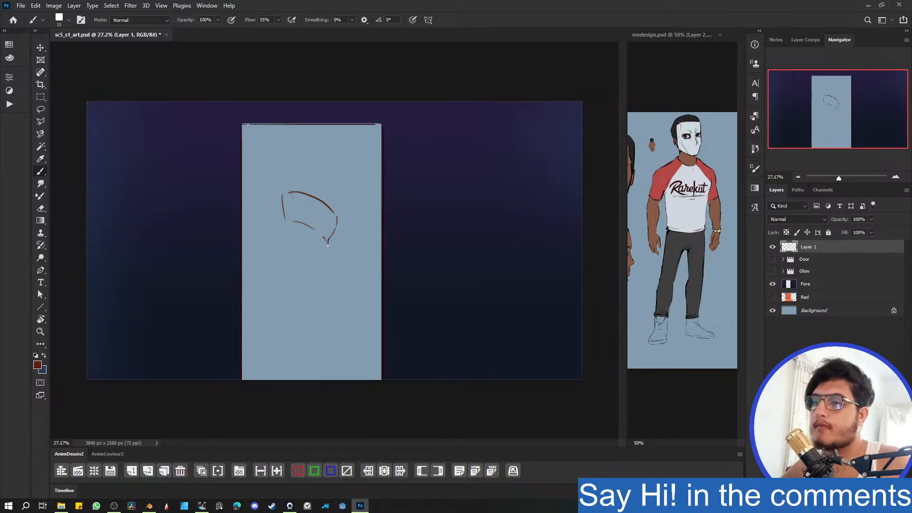
- Complete the torso sketch with the notched right side, the long left side and the waistline
drag(331, 233, 316, 255)
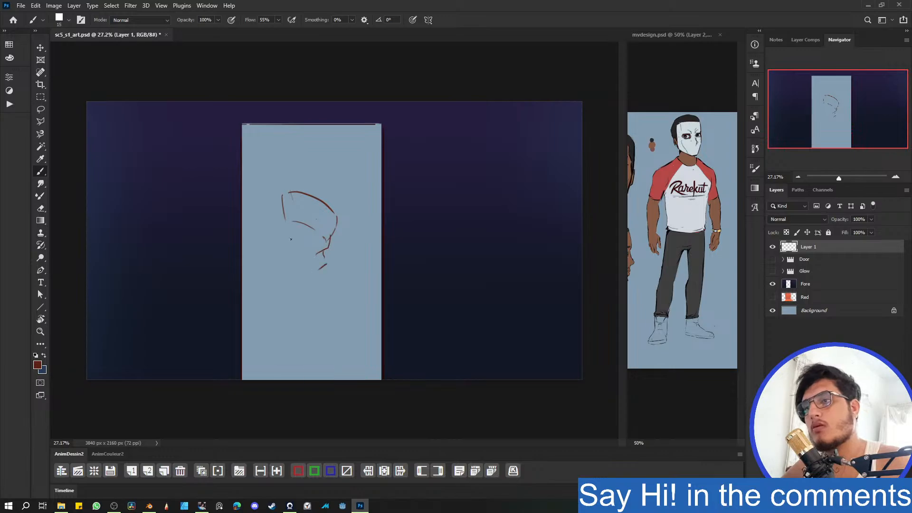
mouse_move(284, 221)
mouse_down()
mouse_move(286, 262)
mouse_move(308, 266)
mouse_up()
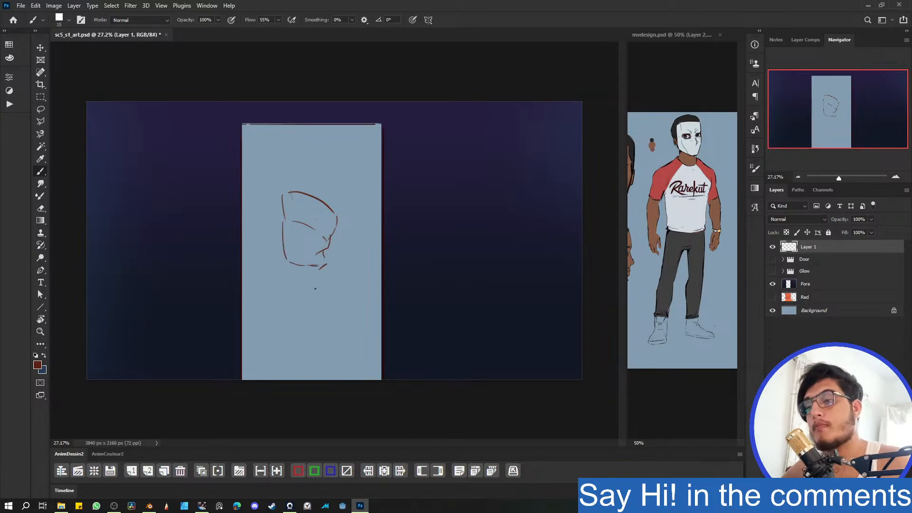
key(ctrl+z)
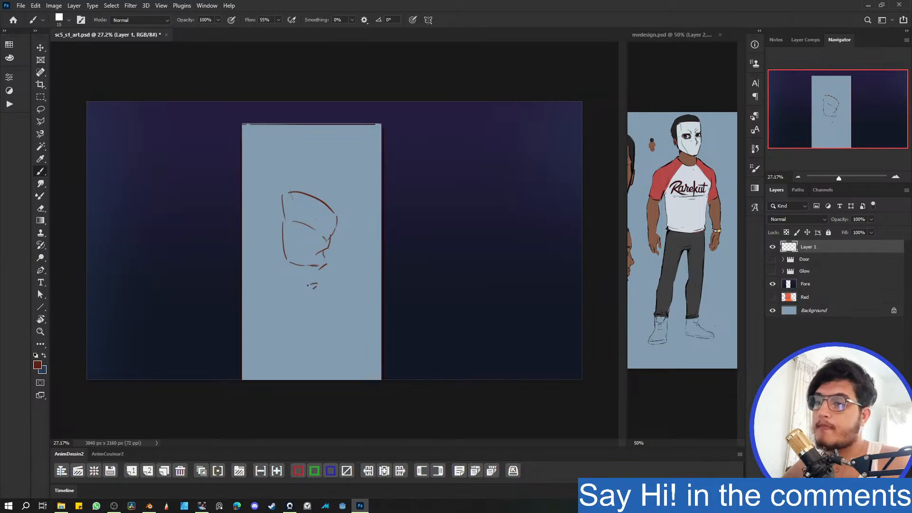
- Sketch the inner and outer contours of the left thigh and the outer contour of the right thigh
drag(306, 288, 295, 326)
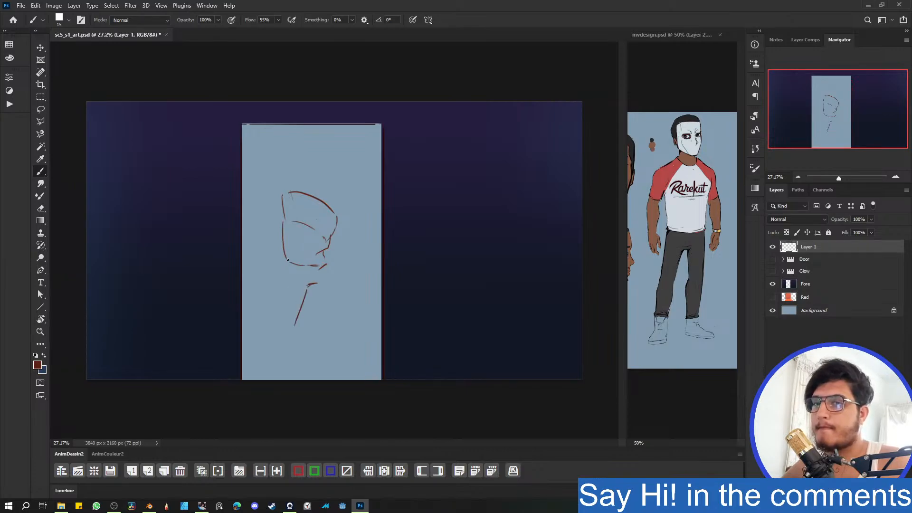
drag(279, 266, 272, 324)
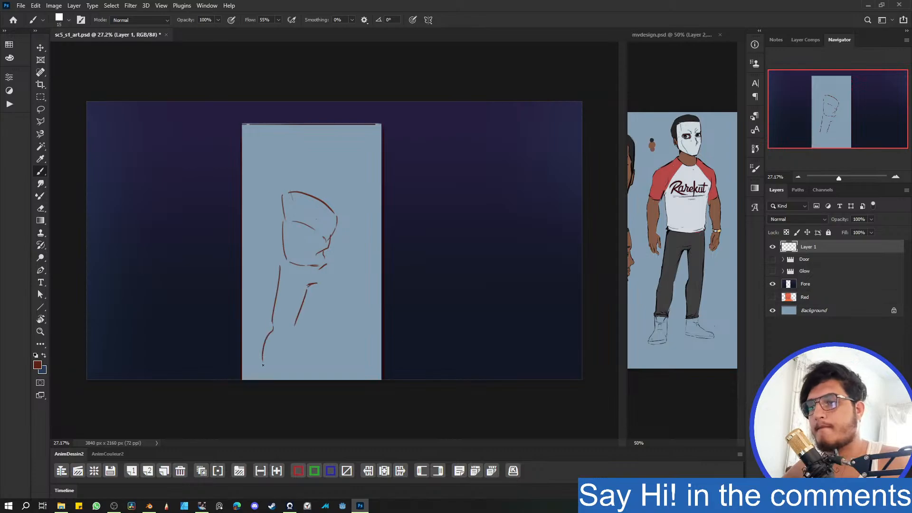
key(ctrl+z)
drag(284, 262, 275, 315)
key(ctrl+z)
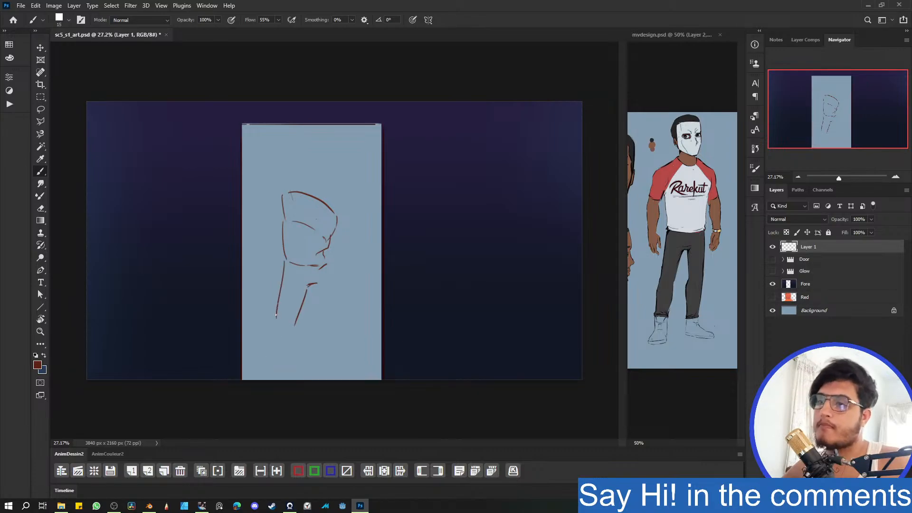
key(ctrl+z)
drag(327, 269, 326, 324)
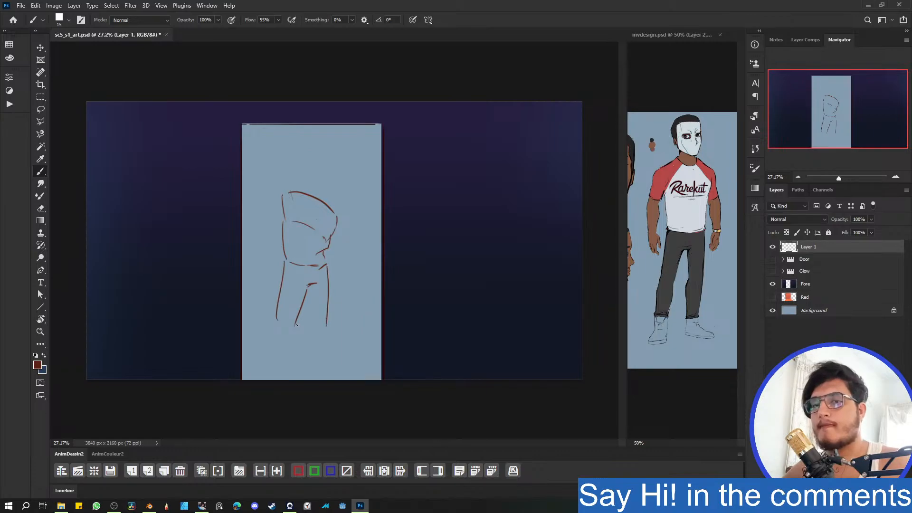
- Sketch both contours of the left lower leg from the knee down towards the doorway's base
mouse_move(277, 323)
mouse_down()
mouse_move(267, 370)
mouse_move(271, 337)
mouse_move(268, 370)
mouse_move(284, 368)
mouse_up()
key(ctrl+z)
key(ctrl+z)
drag(296, 324, 285, 371)
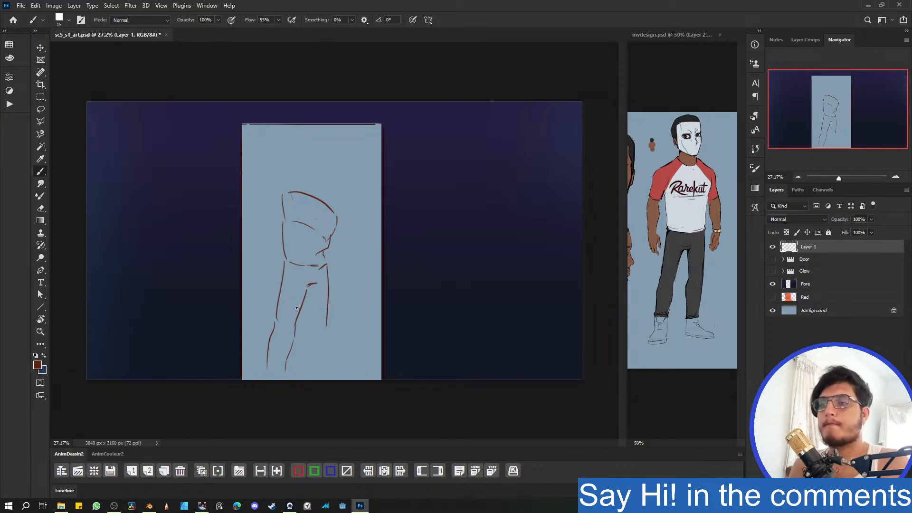
- Sketch the right leg's inner thigh and lower-leg contours, and extend the left lower leg to the canvas edge
drag(309, 287, 312, 333)
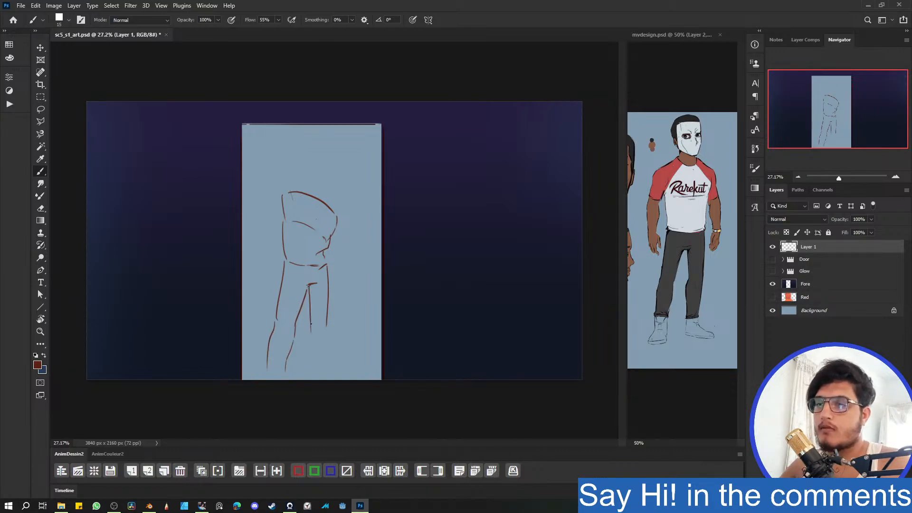
key(ctrl+z)
drag(306, 287, 310, 328)
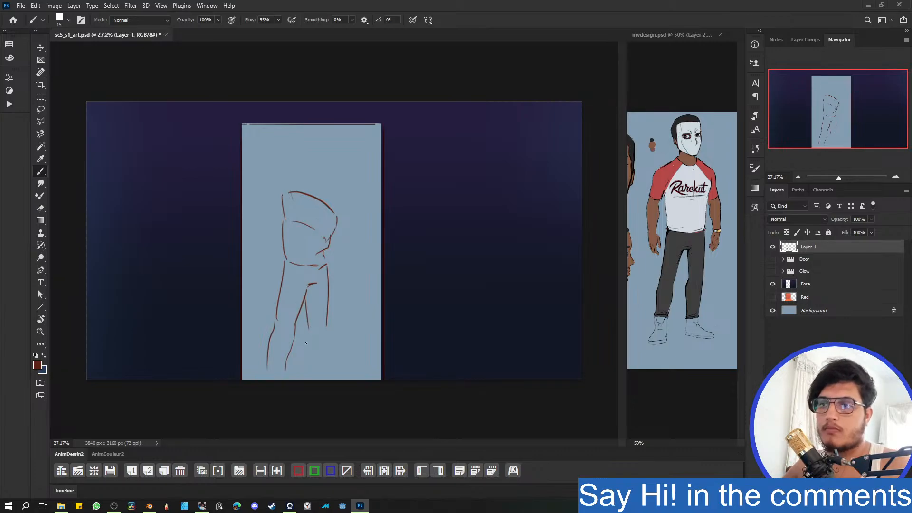
drag(303, 350, 304, 380)
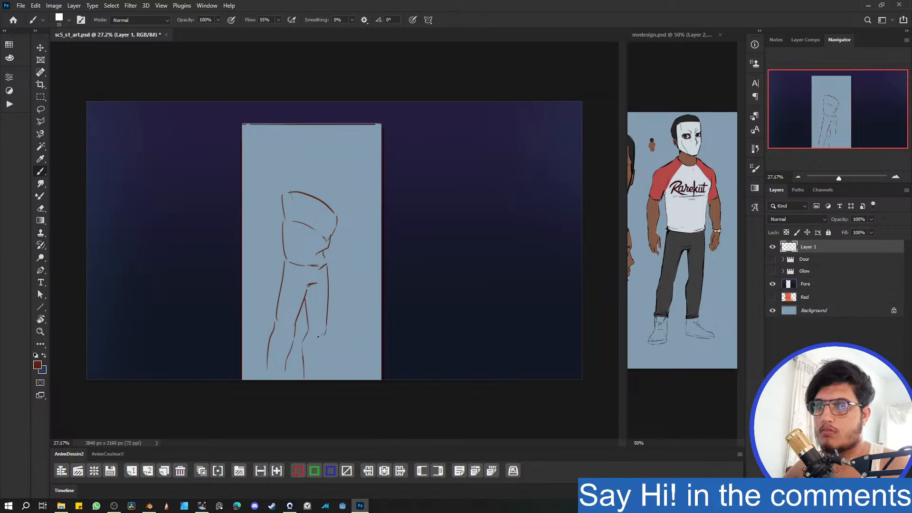
drag(324, 336, 321, 376)
key(ctrl+z)
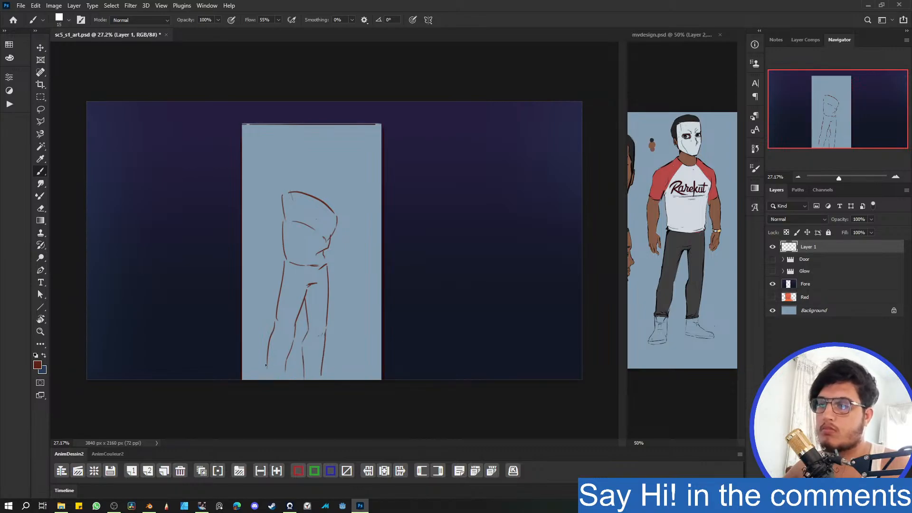
mouse_move(269, 355)
mouse_down()
mouse_move(266, 379)
mouse_move(281, 380)
mouse_up()
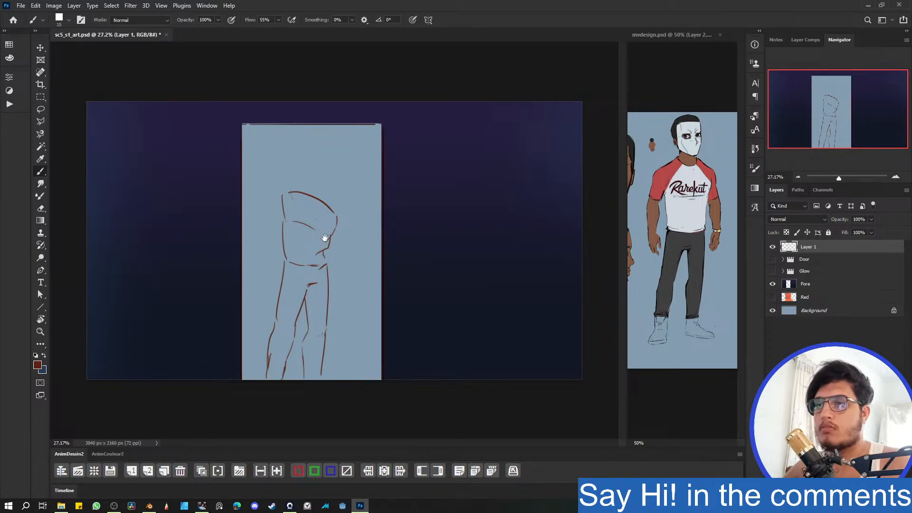
- Enlarge the torso sketch above the waistline to about 117% width and 110% height, anchored at the waist
key(l)
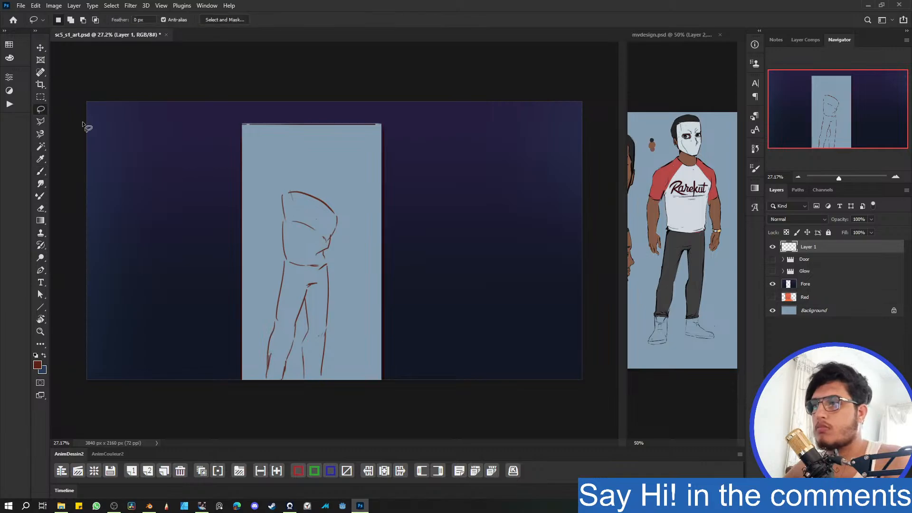
mouse_move(327, 269)
mouse_down()
mouse_move(276, 259)
mouse_move(364, 209)
mouse_move(335, 260)
mouse_up()
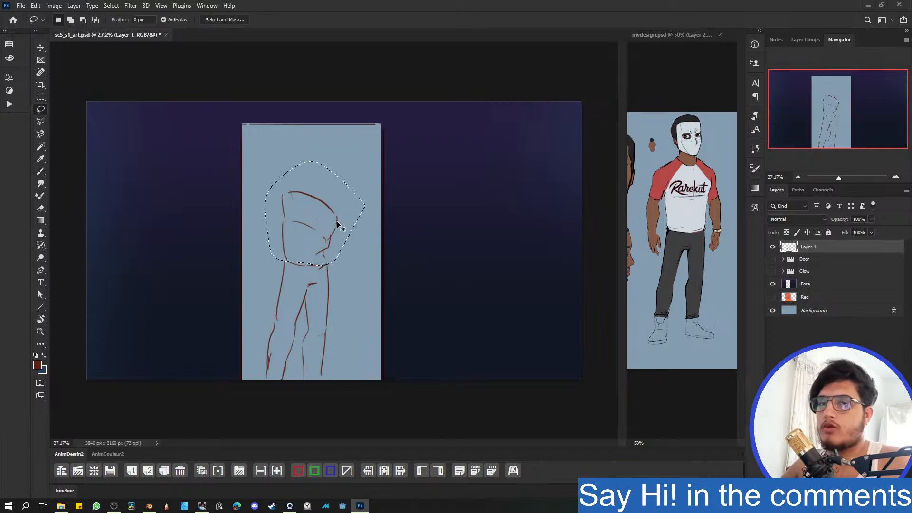
key(ctrl+t)
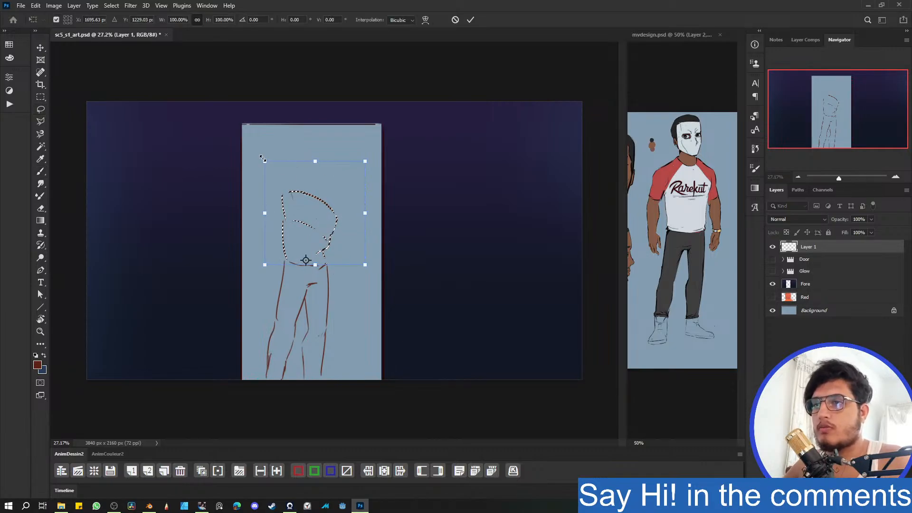
drag(265, 161, 251, 141)
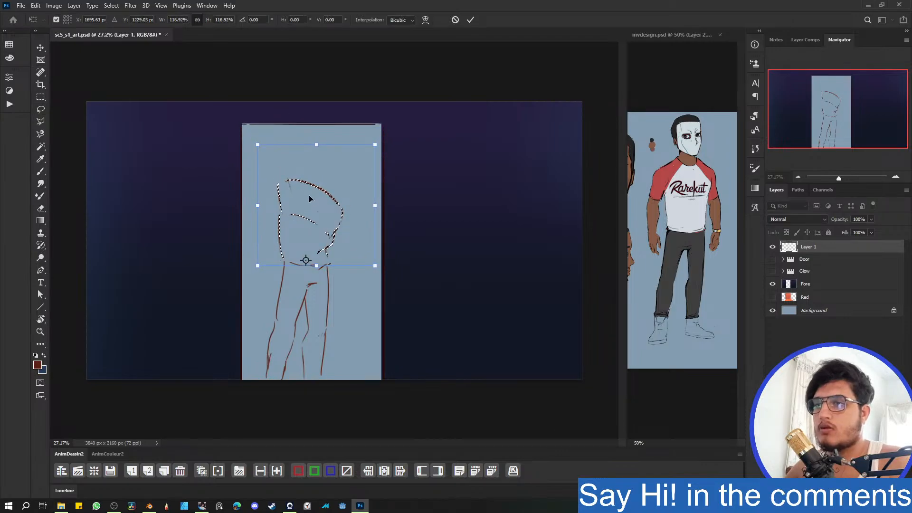
drag(318, 144, 316, 151)
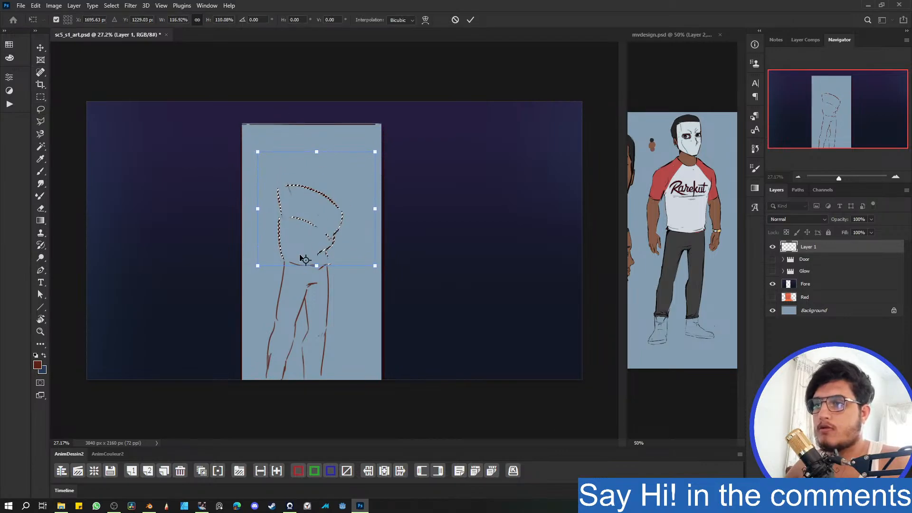
key(Return)
key(ctrl+d)
key(b)
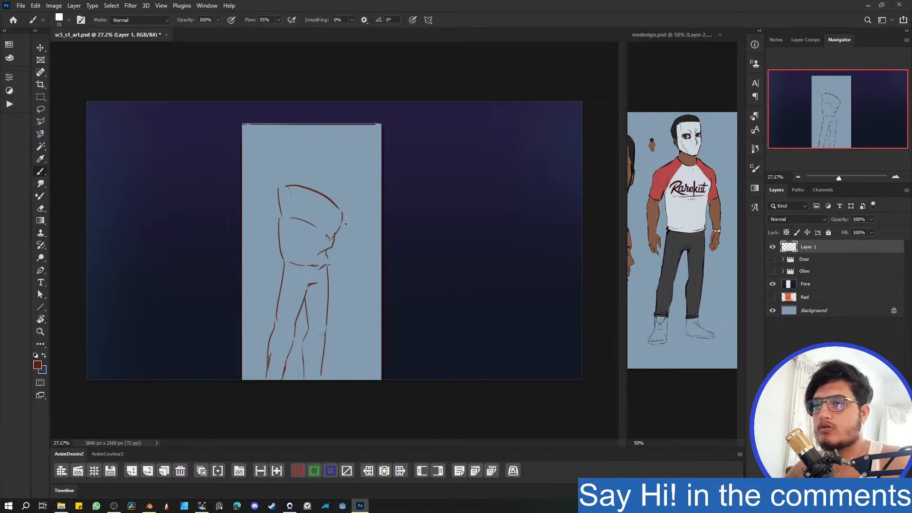
- Select the torso sketch again and shift its upper part slightly left over the hips
key(l)
mouse_move(338, 261)
mouse_down()
mouse_move(252, 190)
mouse_move(364, 183)
mouse_up()
key(ctrl+t)
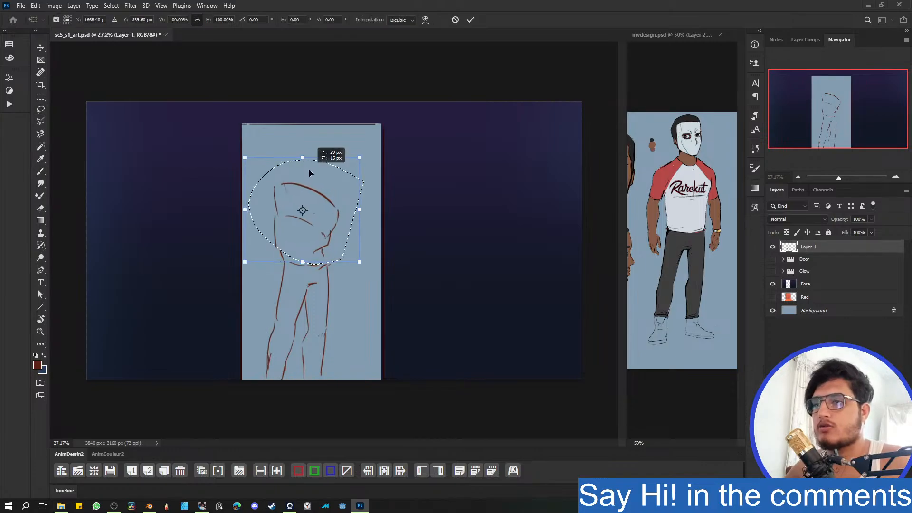
drag(306, 159, 299, 160)
key(Return)
key(ctrl+d)
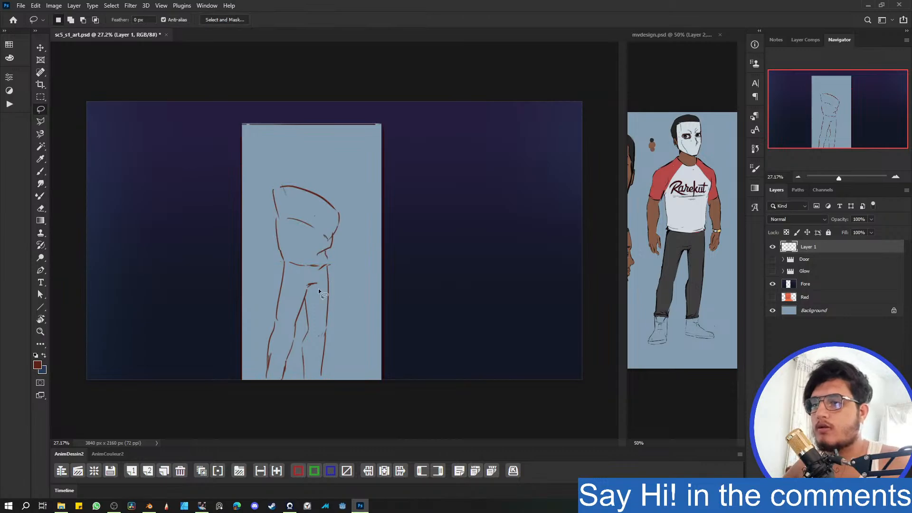
- Select the right leg's contours and slant the leg slightly outward to the right with Free Transform
mouse_move(297, 374)
mouse_down()
mouse_move(342, 285)
mouse_move(327, 270)
mouse_up()
key(ctrl+t)
drag(327, 380, 334, 381)
key(Return)
key(ctrl+d)
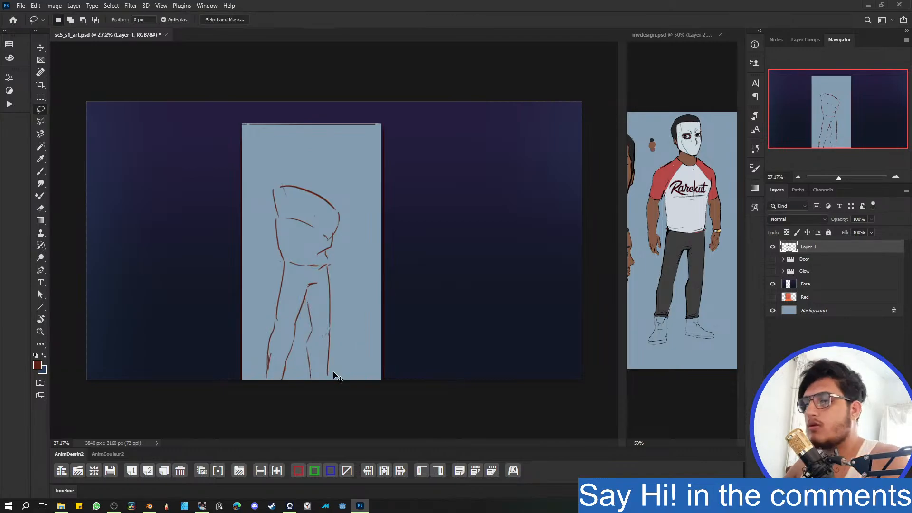
- Erase the curved line across the chest and redraw it shorter towards the notch on the torso's right side
mouse_move(358, 230)
mouse_down()
mouse_move(346, 251)
mouse_move(361, 240)
mouse_up()
key(e)
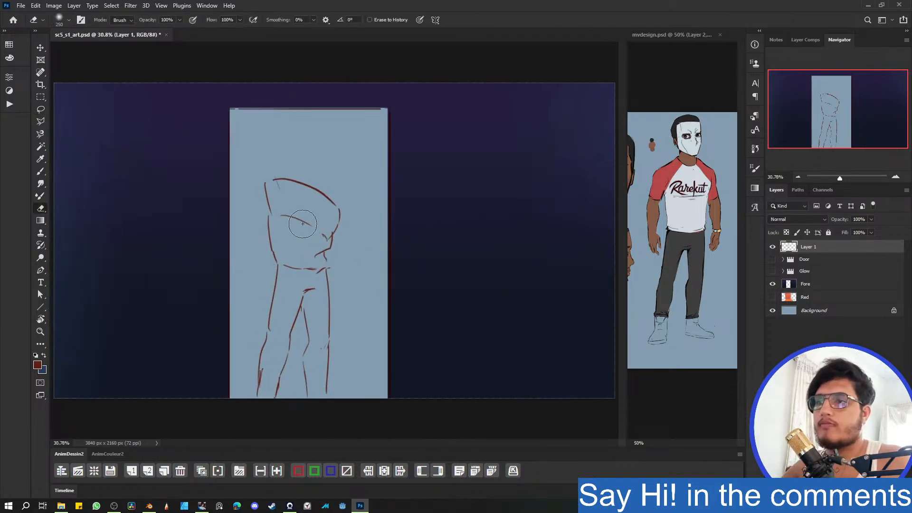
mouse_move(297, 222)
mouse_down()
mouse_move(319, 221)
mouse_move(330, 234)
mouse_up()
key(b)
key(ctrl+z)
key(ctrl+z)
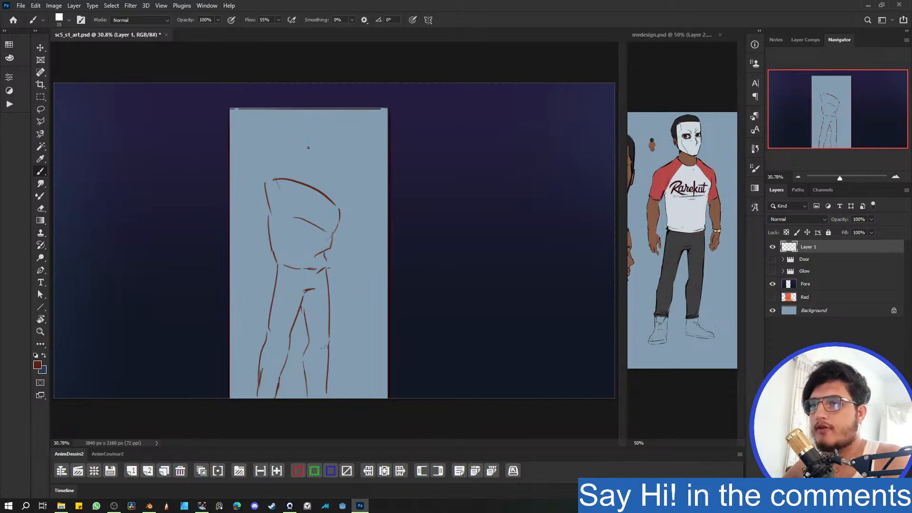
- Sketch the head's outline above the shoulders, with a rounded crown, straight sides and a narrow chin
drag(284, 161, 292, 124)
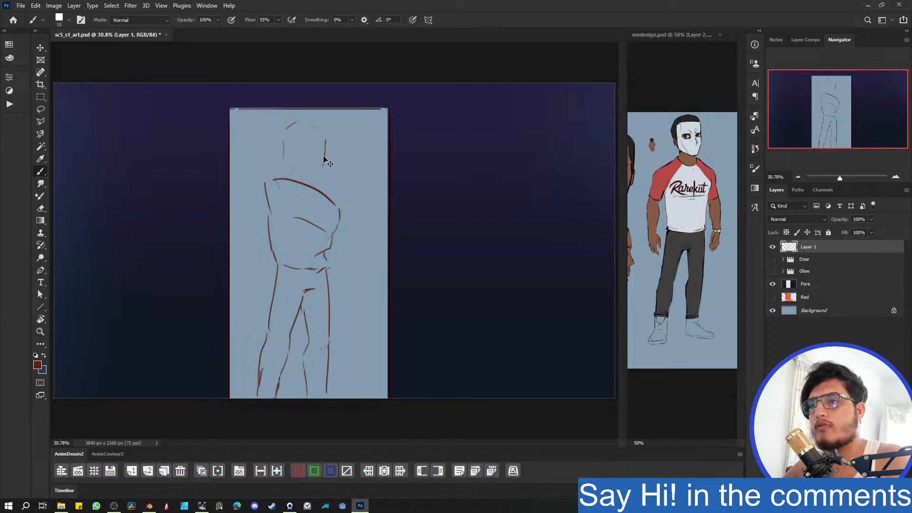
key(ctrl+z)
mouse_move(291, 158)
mouse_down()
mouse_move(293, 132)
mouse_move(317, 130)
mouse_move(321, 163)
mouse_up()
key(ctrl+z)
key(ctrl+z)
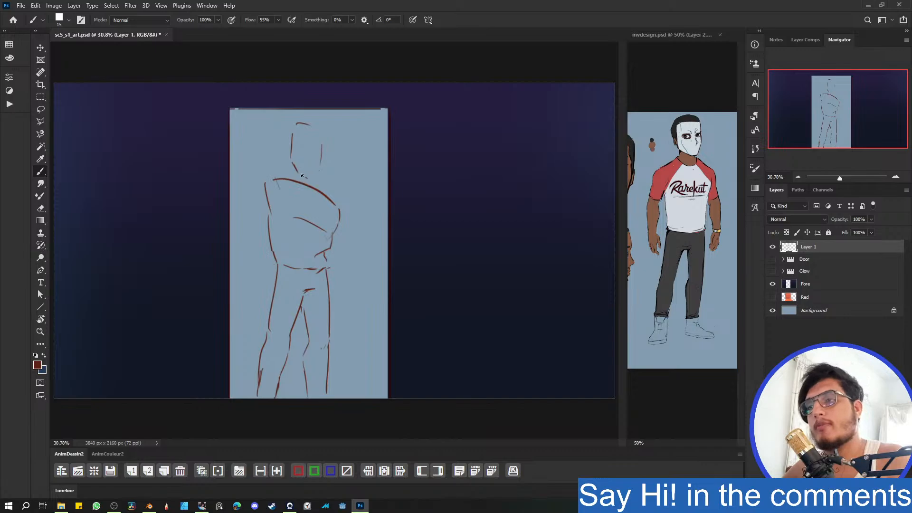
mouse_move(311, 178)
mouse_down()
mouse_move(321, 167)
mouse_move(307, 125)
mouse_move(289, 133)
mouse_move(288, 148)
mouse_up()
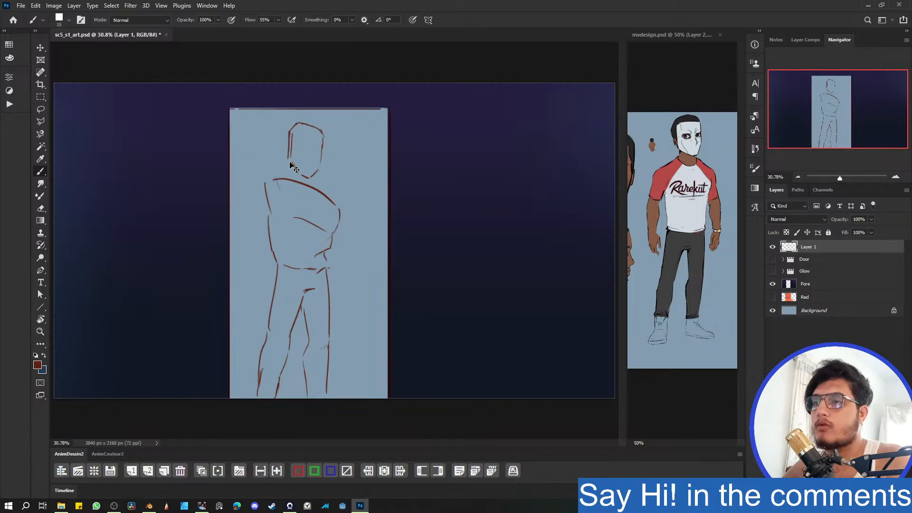
- Switch the eraser to the Snofix Hard Brush and erase the doubled line on the head's left side
key(e)
key(ctrl+z)
right_click(244, 151)
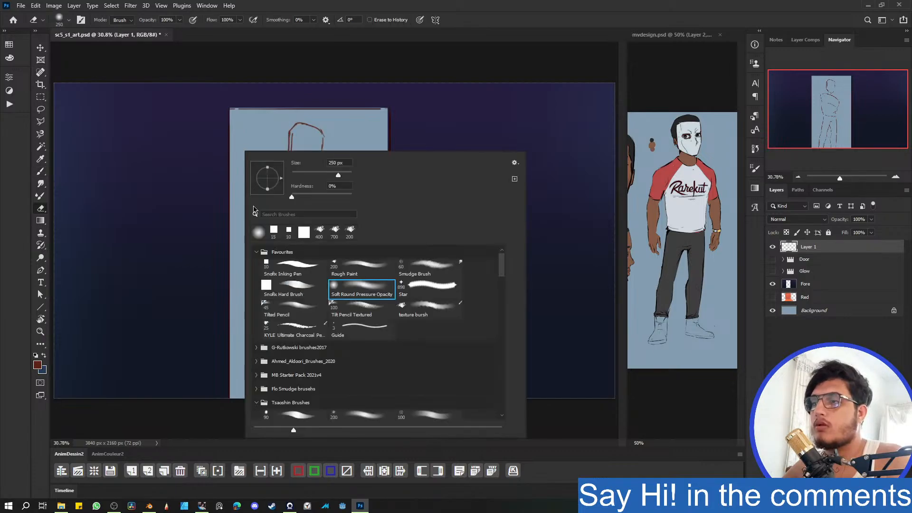
double_click(294, 285)
drag(292, 132, 292, 157)
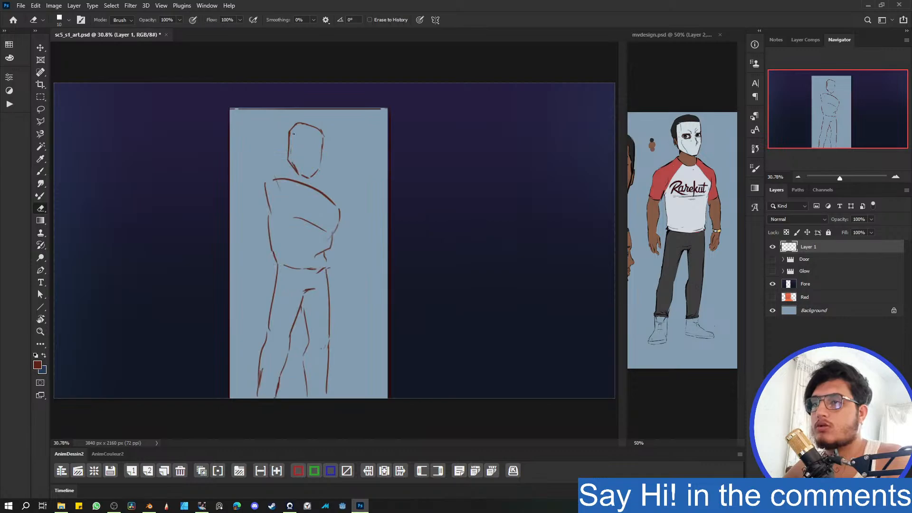
key(bracketright)
key(bracketright)
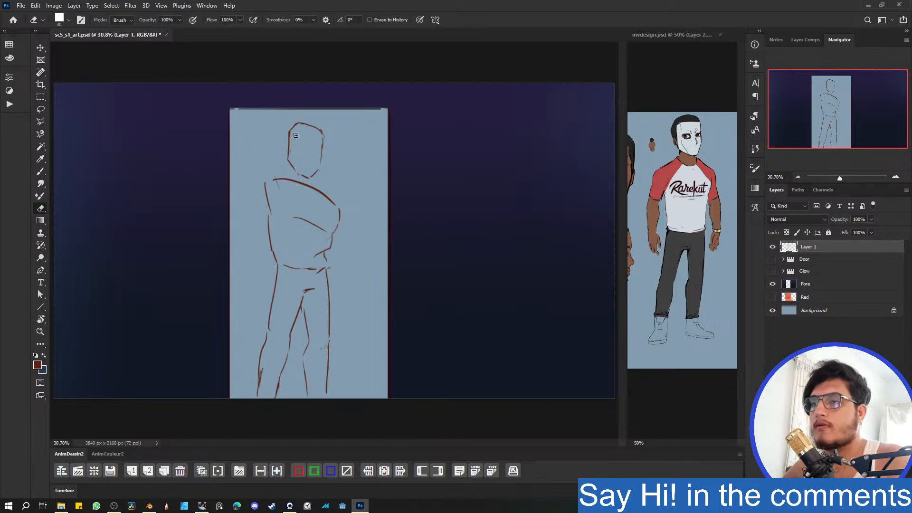
- Add the mask's inner left edge, strengthen the jawline and reinforce the head's right contour
key(b)
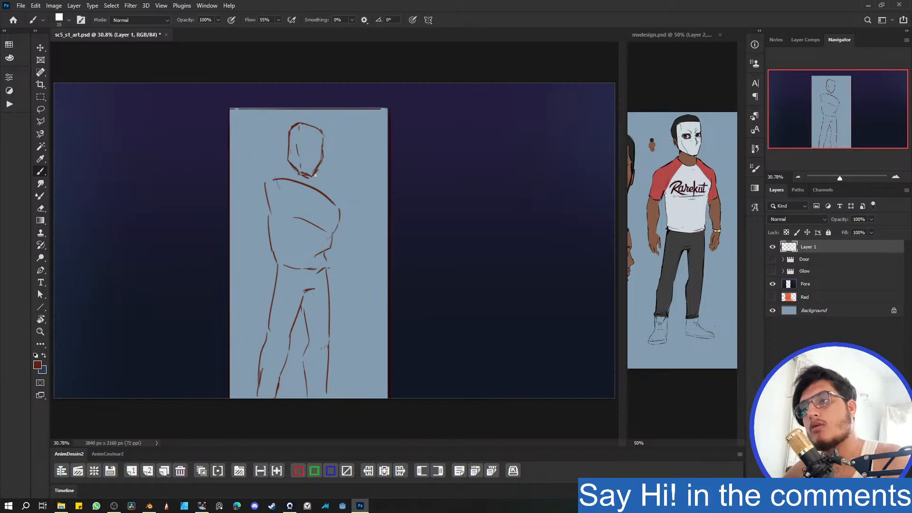
drag(321, 176, 321, 143)
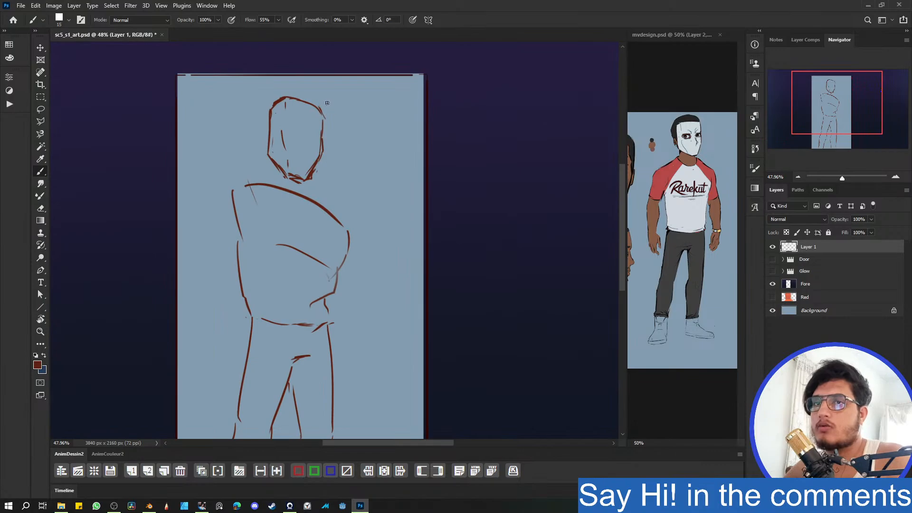
drag(325, 112, 325, 124)
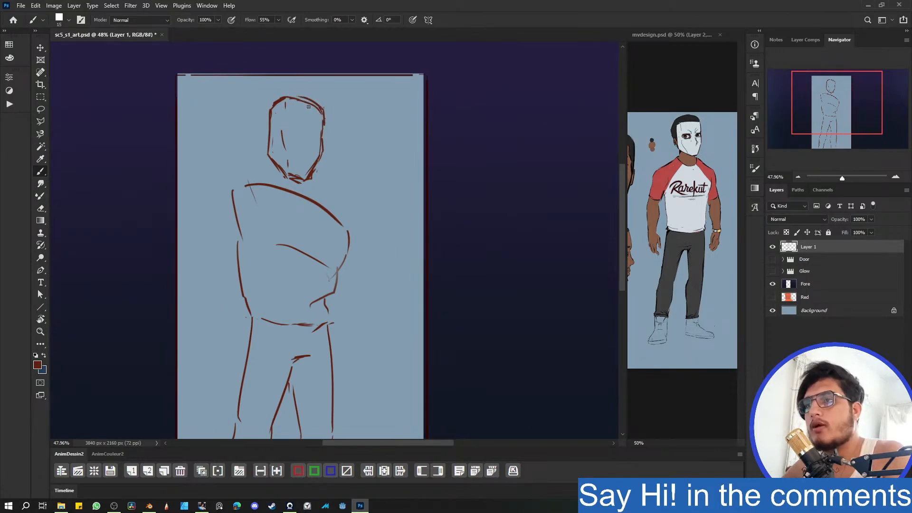
- Erase the crown's upper-right contour and redraw it as one smooth, rounder curve
key(e)
mouse_move(315, 111)
mouse_down()
mouse_move(292, 98)
mouse_move(313, 104)
mouse_up()
key(b)
key(ctrl+z)
key(e)
key(b)
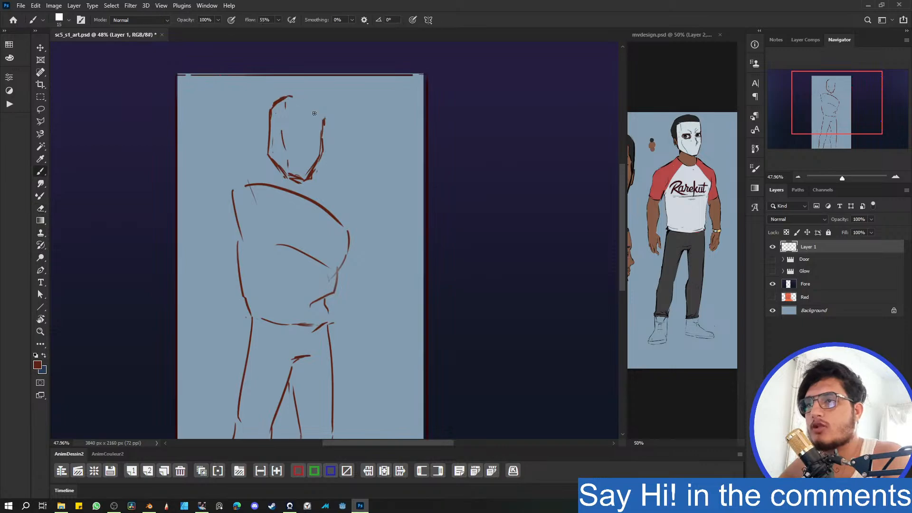
mouse_move(287, 95)
mouse_down()
mouse_move(304, 95)
mouse_move(323, 115)
mouse_up()
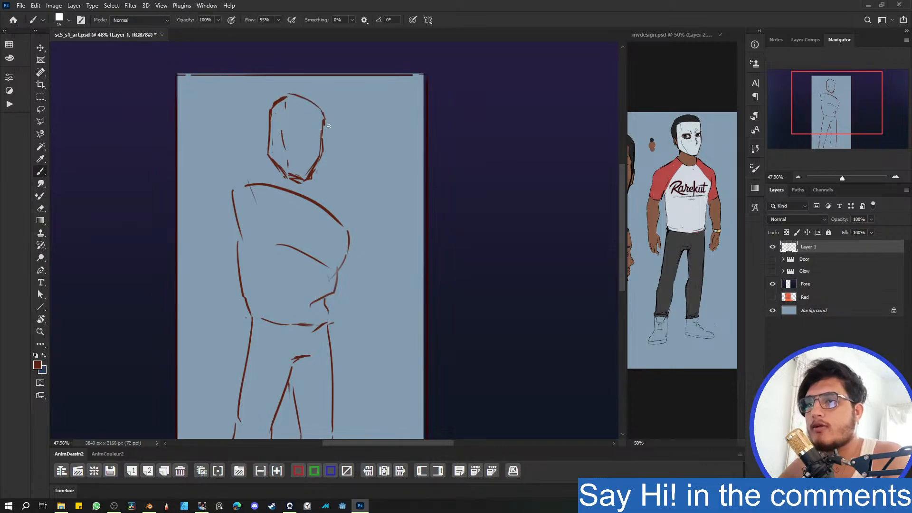
- Refine the head's right edge and sketch the mask's two eye holes and the nose contour
key(e)
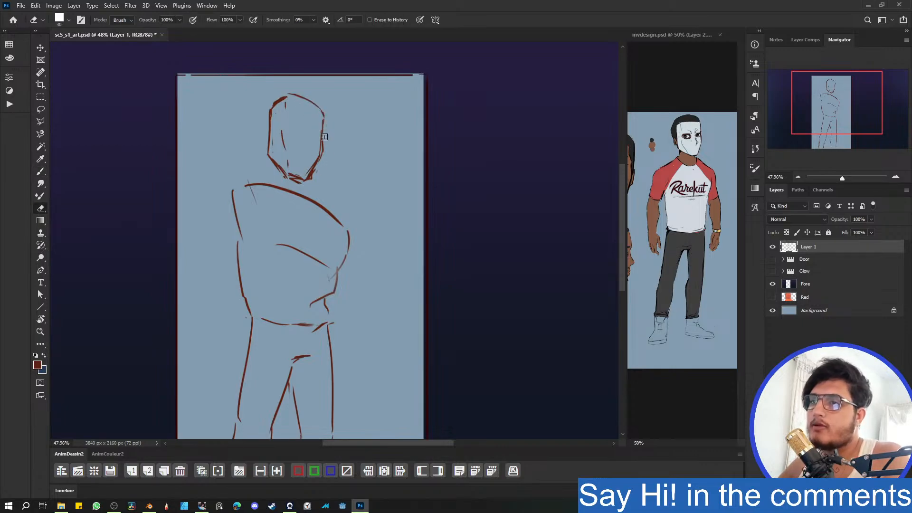
key(b)
drag(323, 114, 317, 142)
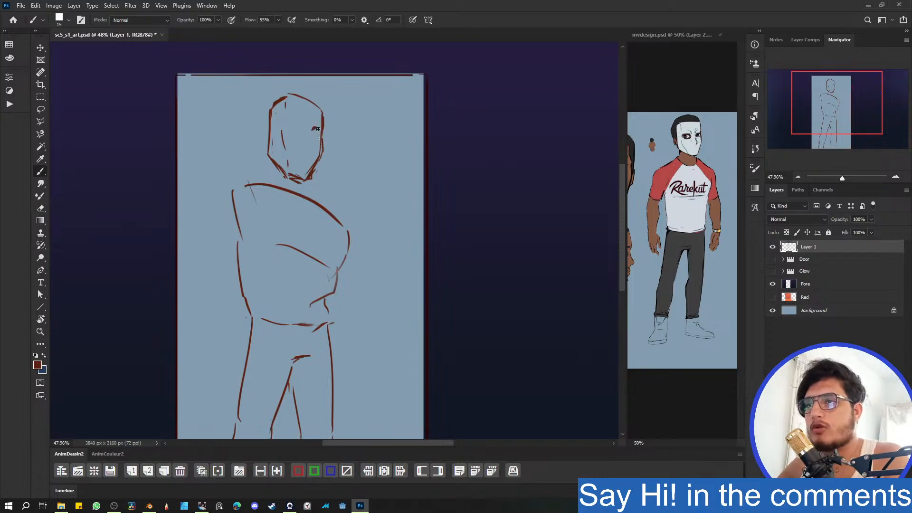
key(ctrl+z)
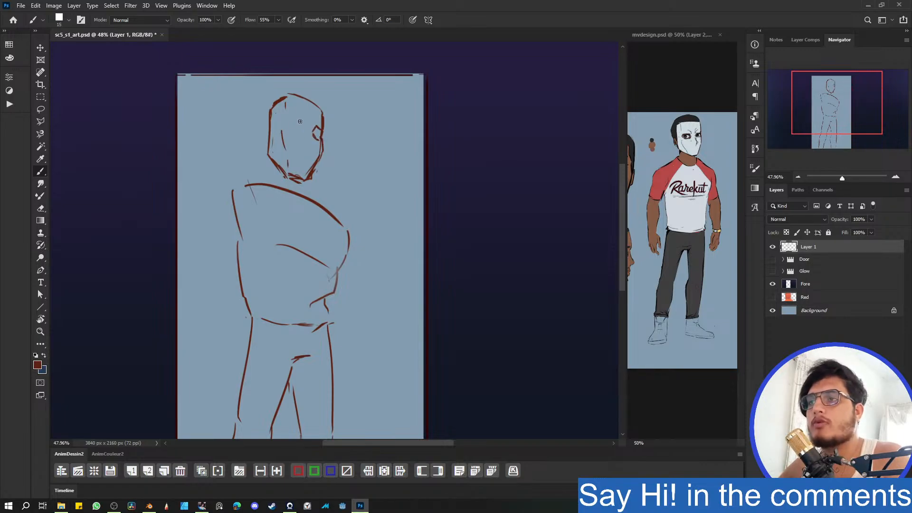
mouse_move(307, 125)
mouse_down()
mouse_move(316, 140)
mouse_move(295, 117)
mouse_move(308, 136)
mouse_move(294, 117)
mouse_move(286, 123)
mouse_move(302, 134)
mouse_move(278, 185)
mouse_move(307, 137)
mouse_move(315, 150)
mouse_move(300, 179)
mouse_move(318, 178)
mouse_up()
key(ctrl+z)
key(ctrl+z)
key(ctrl+z)
key(ctrl+z)
key(ctrl+z)
- Select the whole head and move it about 33 px right and 20 px down, closer to the shoulders
key(l)
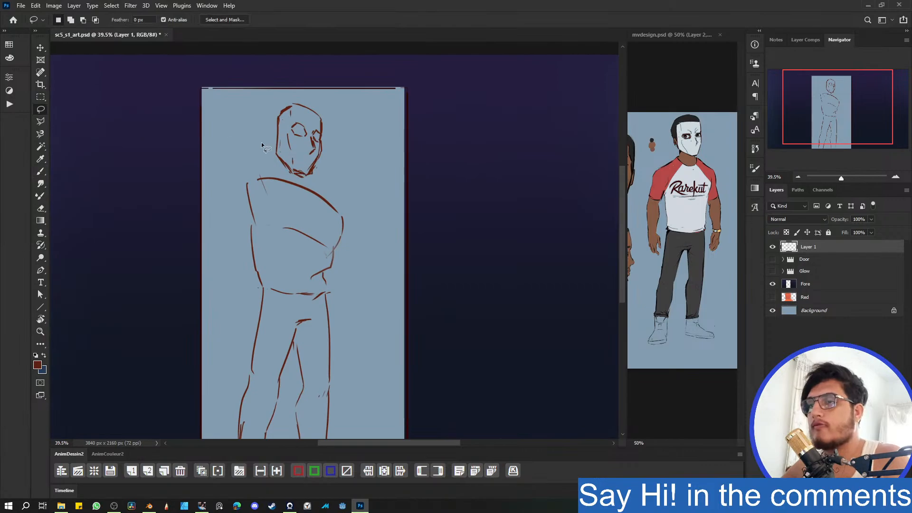
mouse_move(262, 141)
mouse_down()
mouse_move(342, 151)
mouse_move(284, 94)
mouse_up()
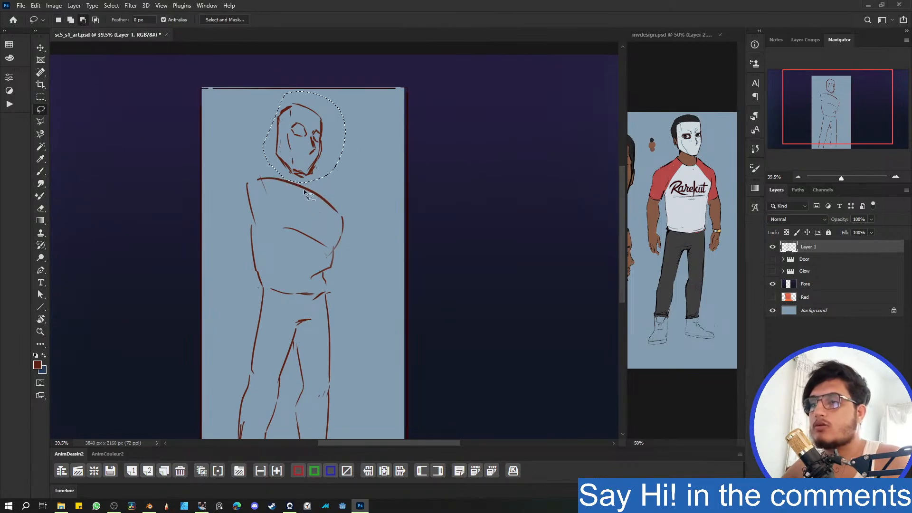
key(ctrl+t)
drag(316, 160, 322, 163)
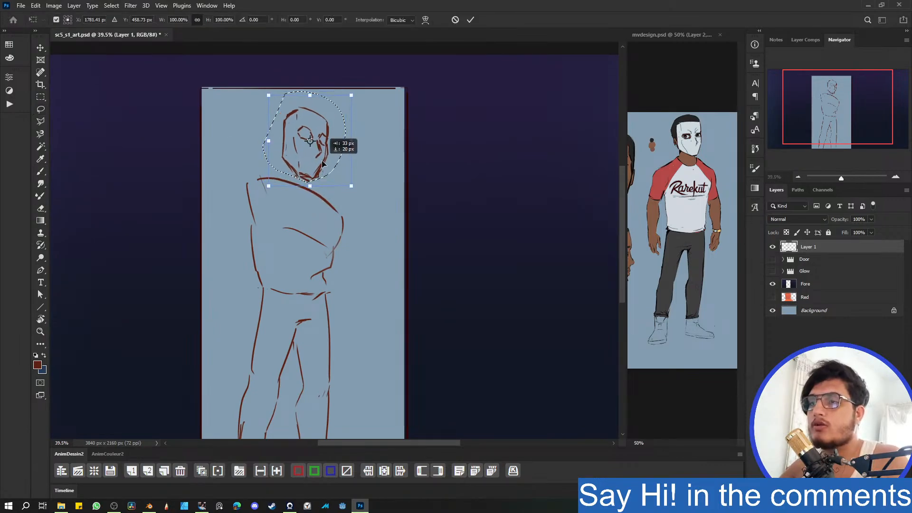
key(Return)
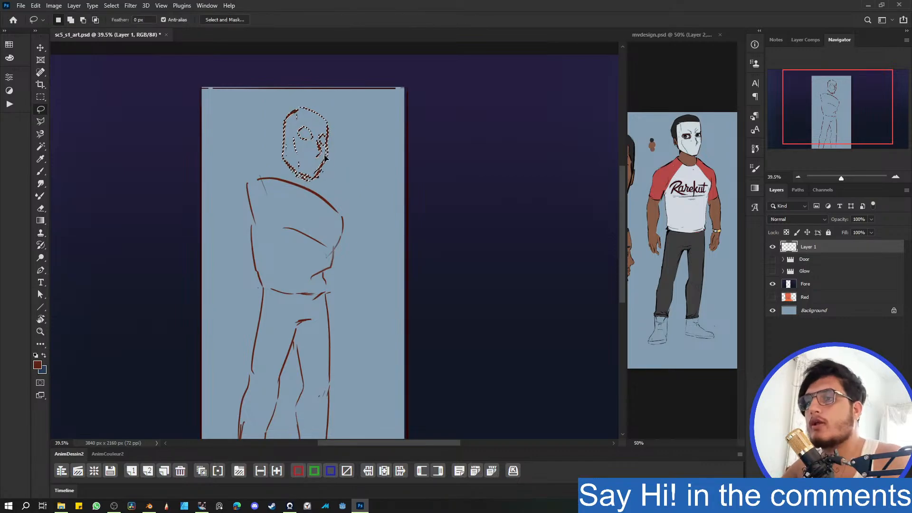
key(ctrl+d)
- Tidy the chin line and erase the head's left contour down to the jaw
key(b)
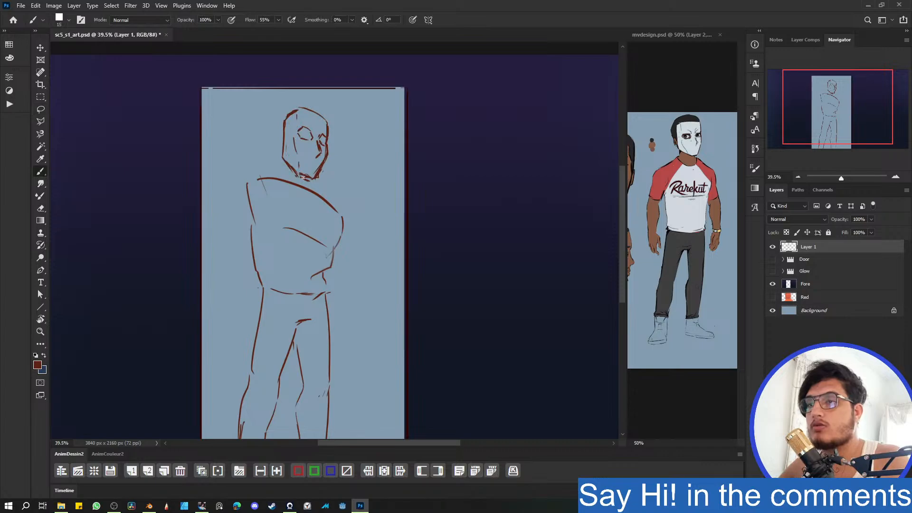
key(e)
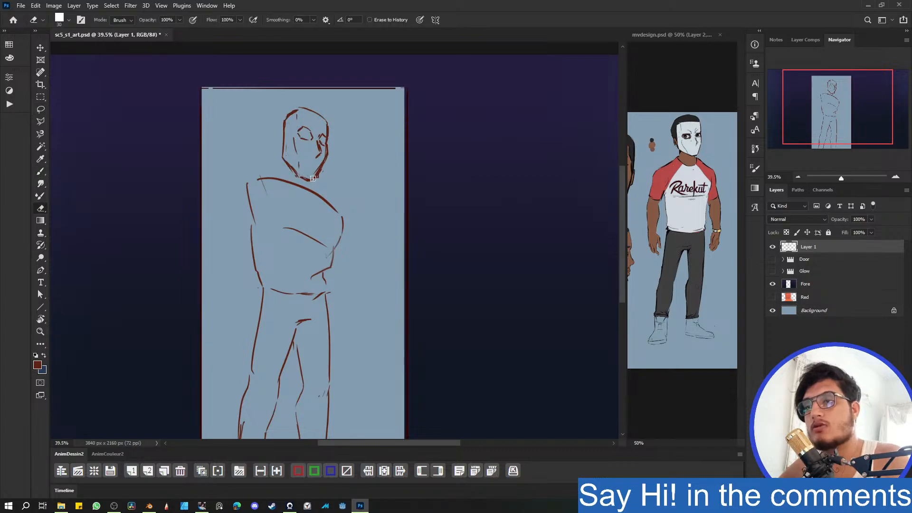
key(b)
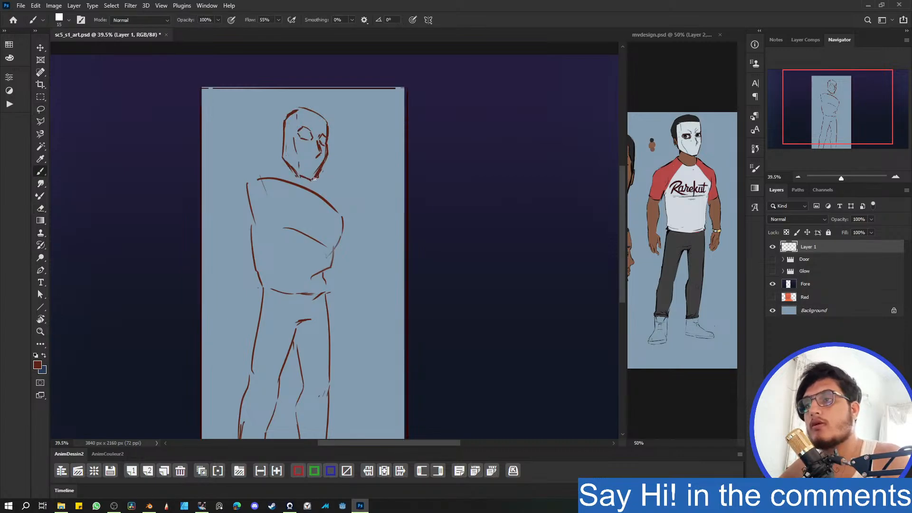
key(e)
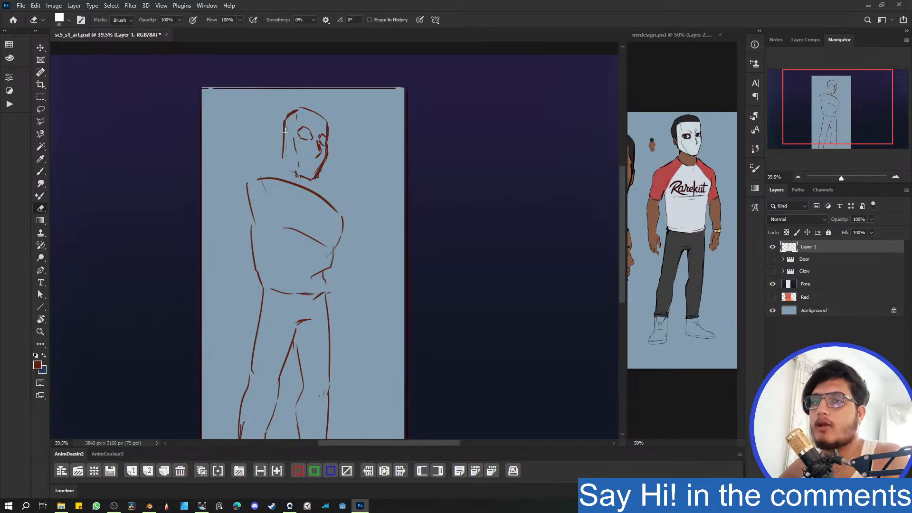
mouse_move(284, 140)
mouse_down()
mouse_move(283, 131)
mouse_move(283, 158)
mouse_up()
- Redraw the head's left contour down to the jaw and sketch the two sides of the neck
key(b)
drag(283, 123, 282, 157)
key(ctrl+z)
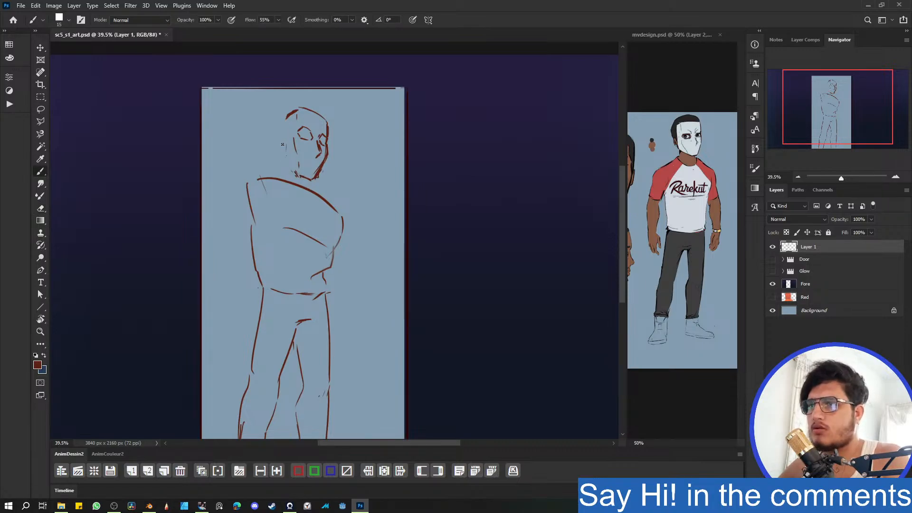
drag(283, 123, 282, 155)
key(ctrl+z)
mouse_move(283, 121)
mouse_down()
mouse_move(282, 153)
mouse_move(312, 191)
mouse_move(270, 176)
mouse_move(307, 186)
mouse_up()
key(ctrl+z)
key(ctrl+z)
key(ctrl+z)
key(ctrl+z)
key(ctrl+z)
key(ctrl+z)
key(ctrl+z)
key(e)
key(b)
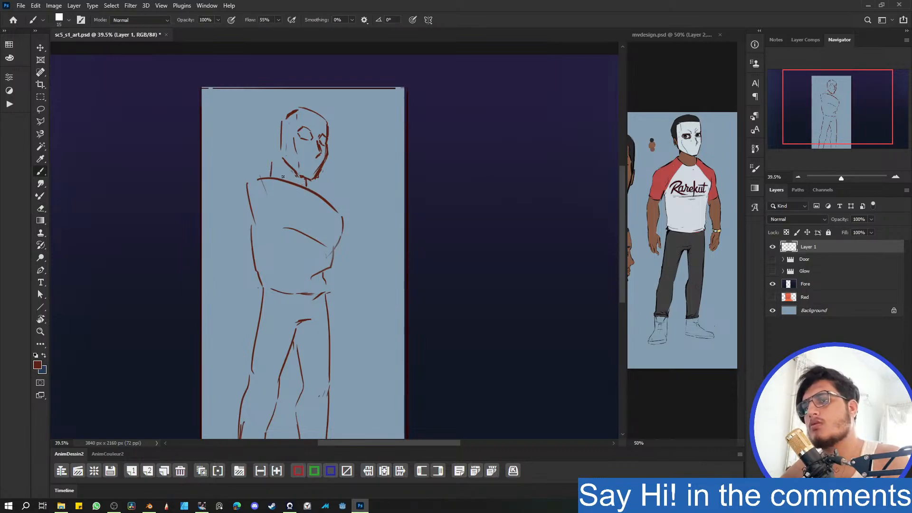
- Redraw the line at the back of the neck closer to the jaw and sketch the ear beside the head
key(ctrl+z)
drag(275, 160, 278, 176)
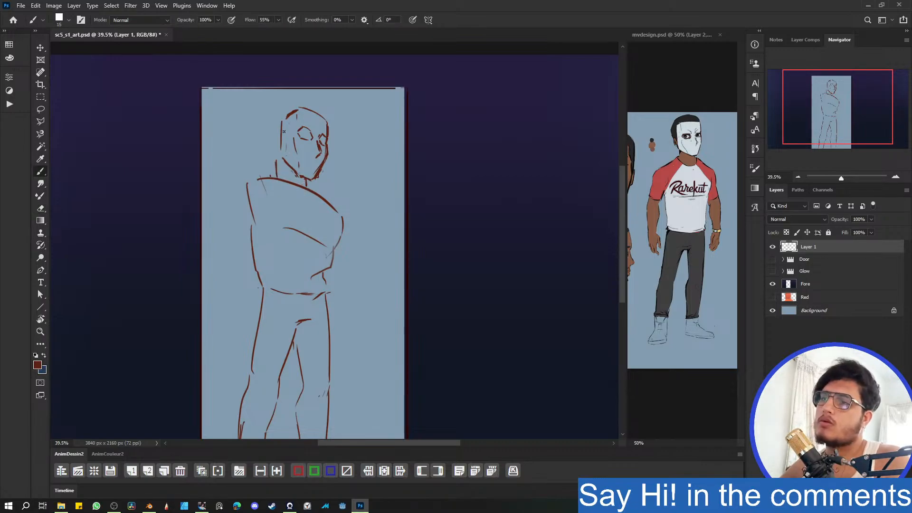
drag(274, 137, 278, 144)
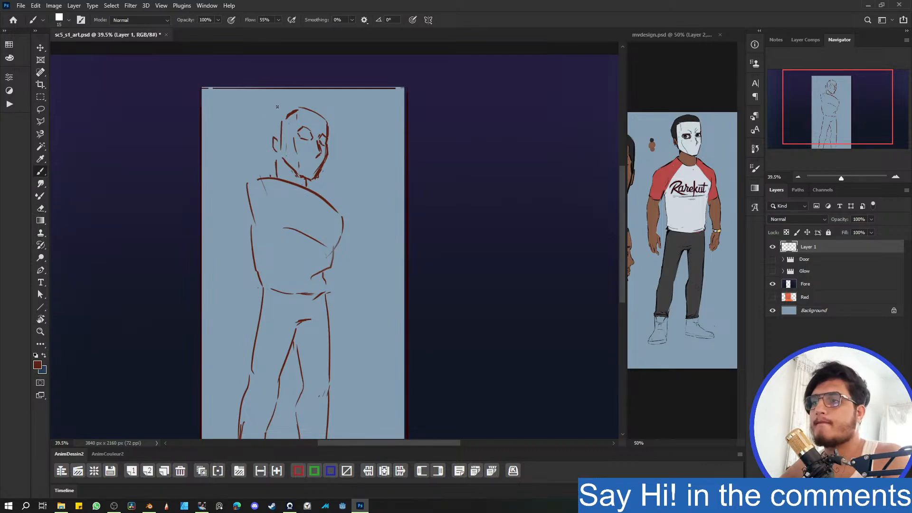
- Sketch the hair contour over the top of the mask and down the back of the head to the ear
drag(327, 116, 311, 97)
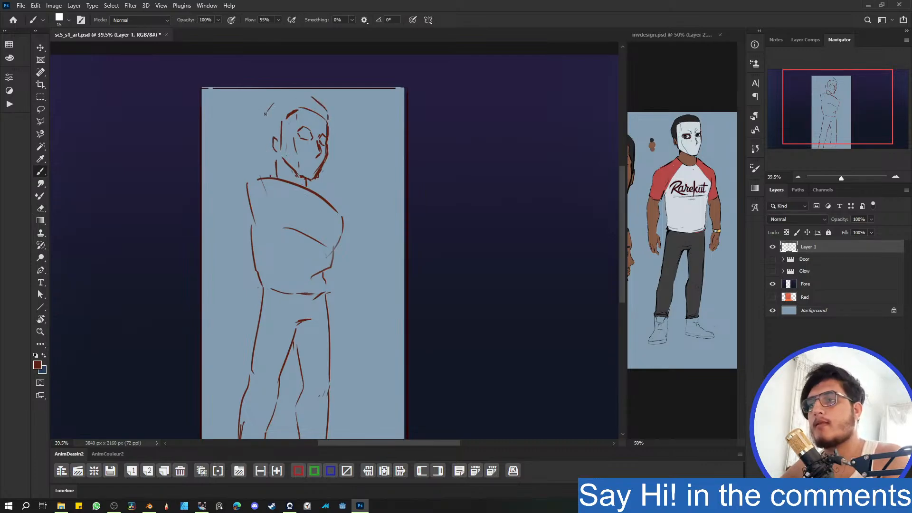
key(ctrl+z)
key(ctrl+z)
key(ctrl+z)
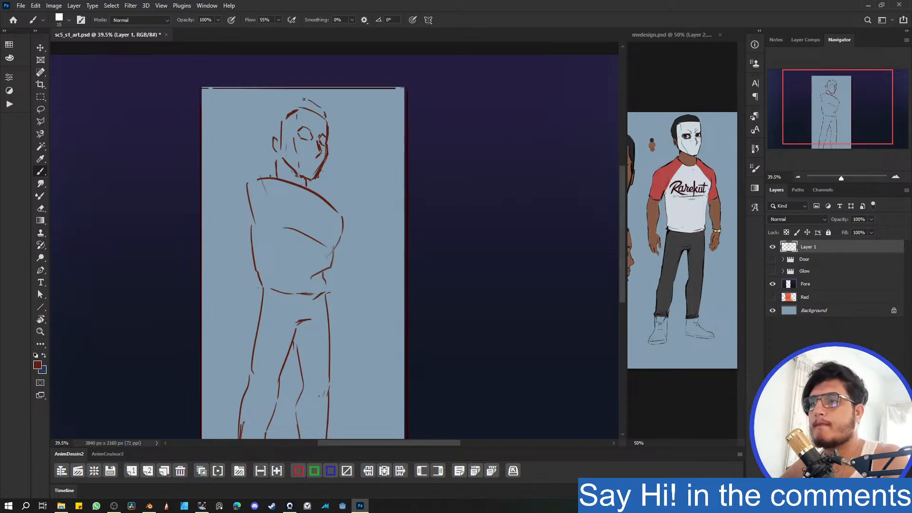
drag(274, 108, 273, 153)
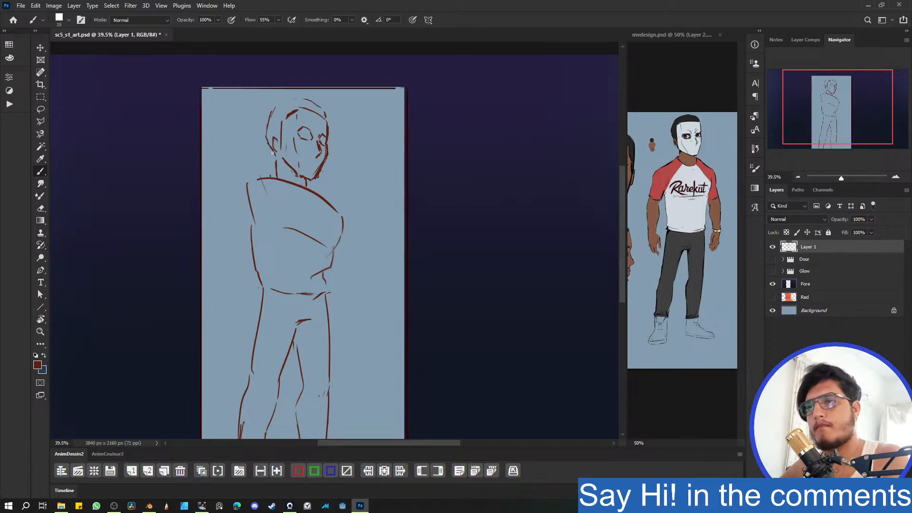
- Select the whole head down to the neck, move it slightly right over the shoulders, and deselect
mouse_move(333, 182)
mouse_down()
mouse_move(299, 222)
mouse_move(302, 204)
mouse_up()
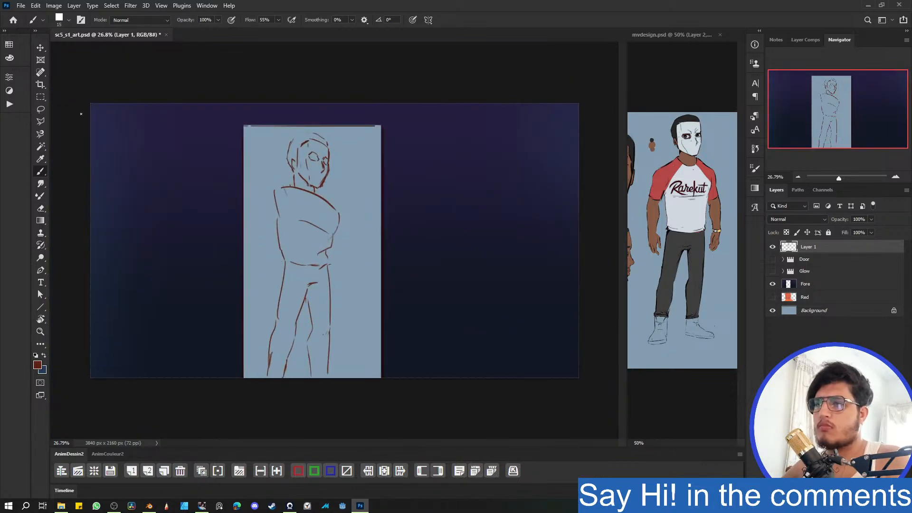
click(40, 109)
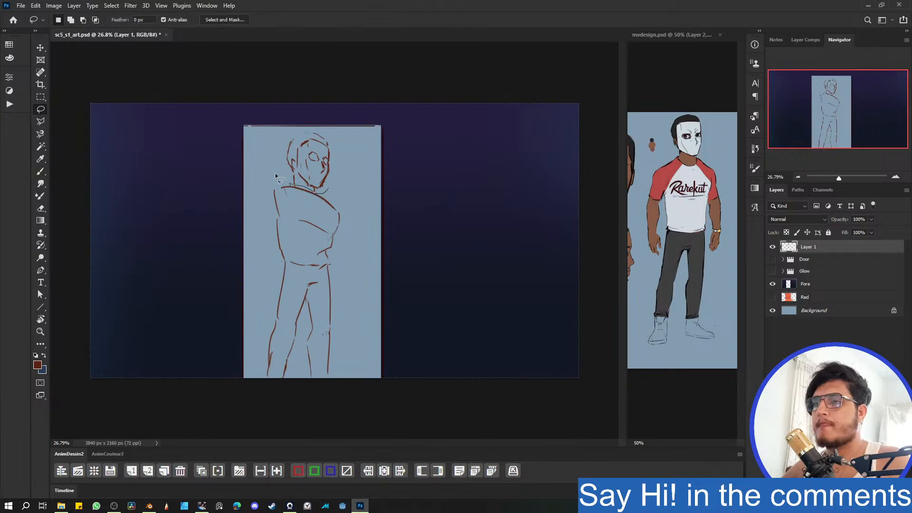
mouse_move(275, 176)
mouse_down()
mouse_move(346, 154)
mouse_move(329, 188)
mouse_up()
drag(324, 163, 331, 167)
key(ctrl+d)
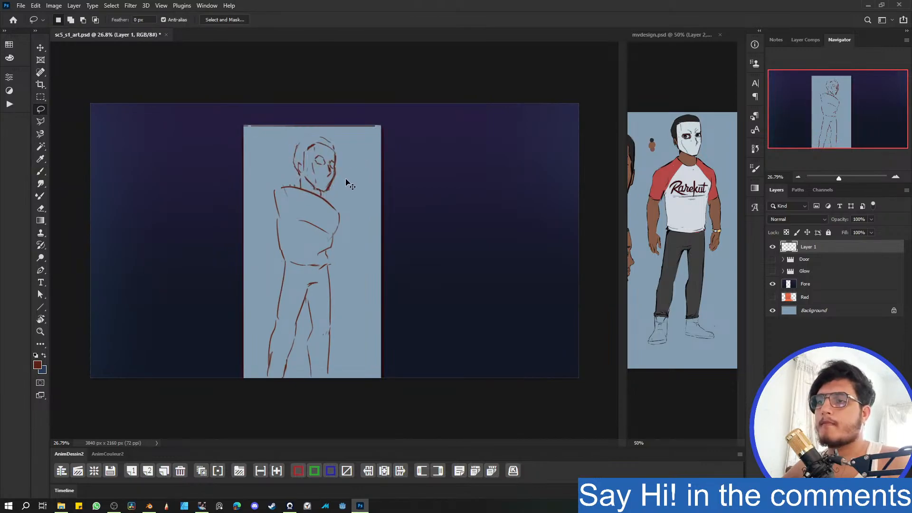
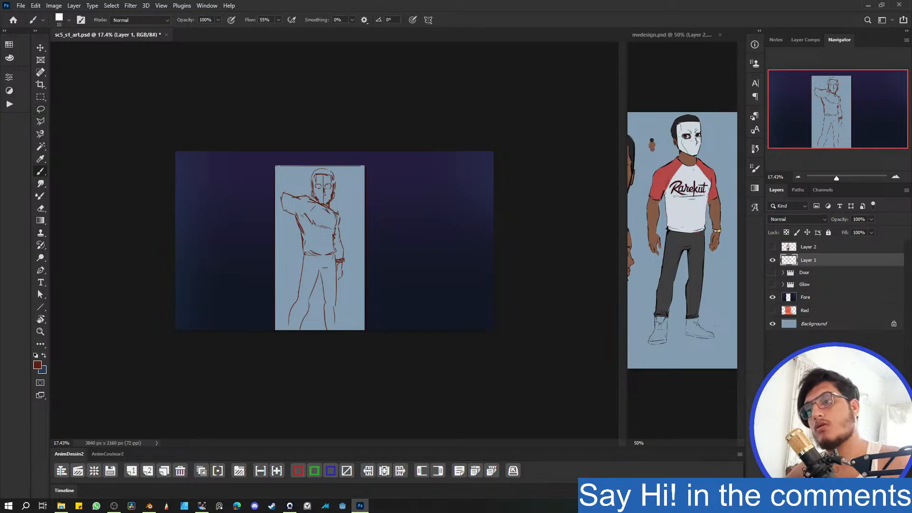
- Flip the canvas horizontally
drag(324, 229, 333, 229)
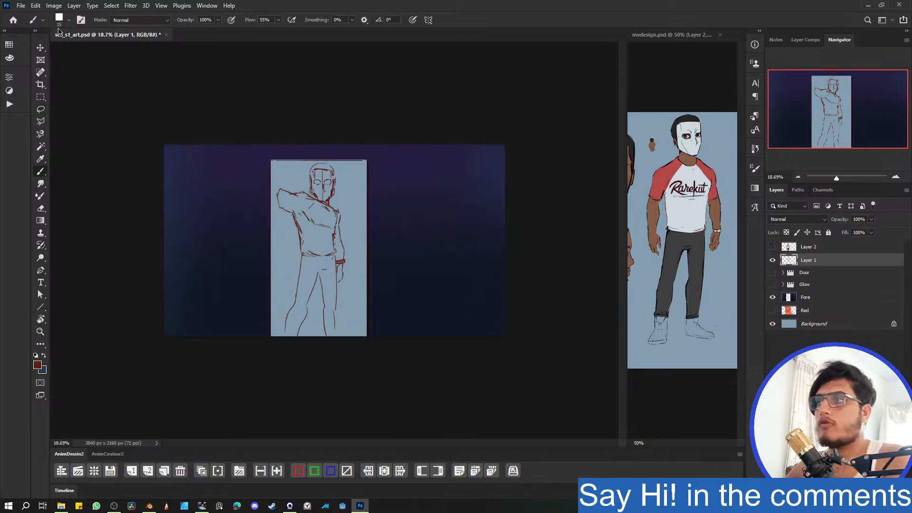
click(53, 5)
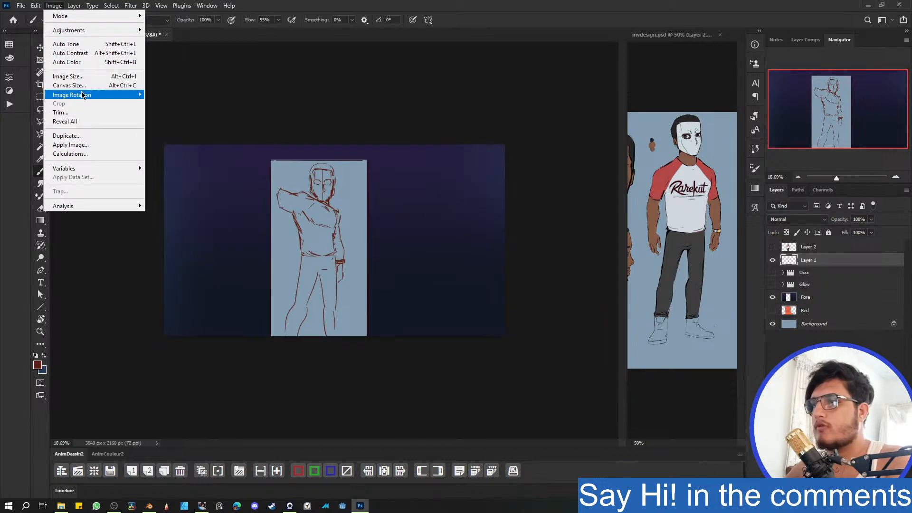
mouse_move(83, 95)
click(192, 135)
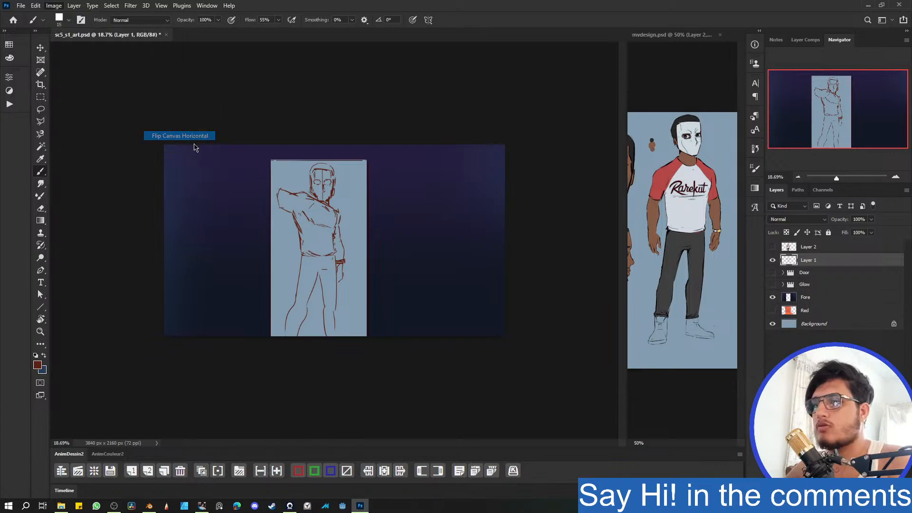
- Select the body below the head and skew it about -2.2° horizontally so the legs shift left
scroll(370, 233, up, 2)
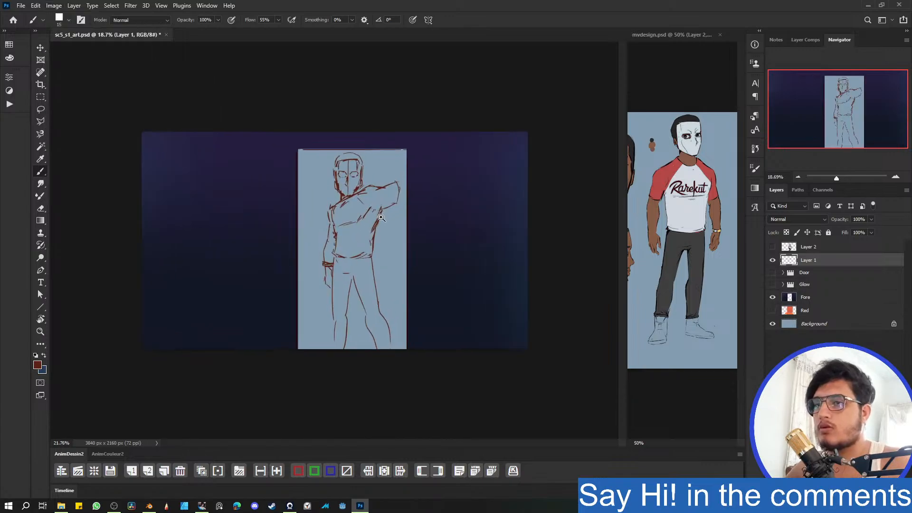
click(41, 110)
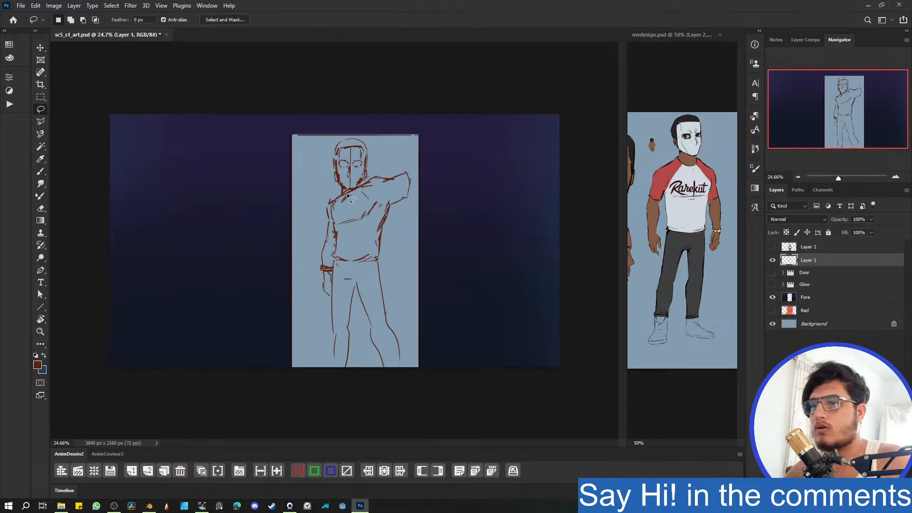
mouse_move(319, 204)
mouse_down()
mouse_move(398, 401)
mouse_move(397, 141)
mouse_up()
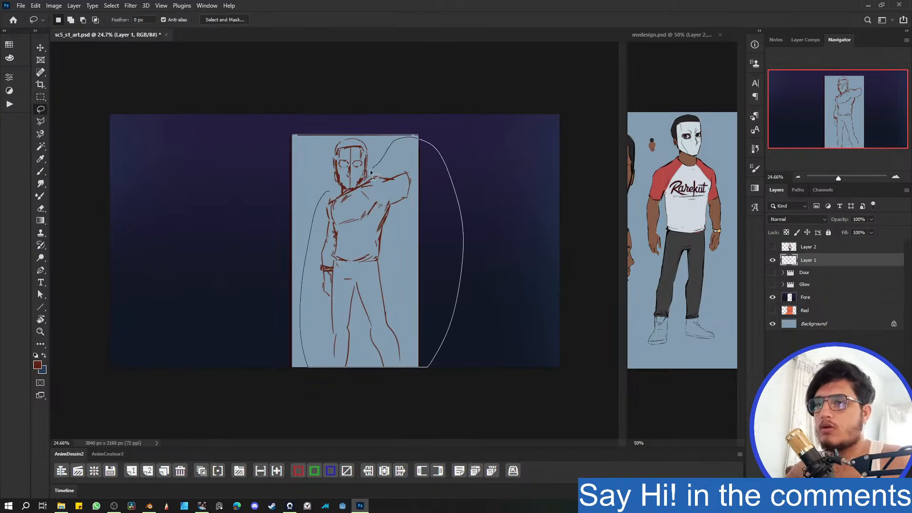
drag(365, 182, 330, 191)
key(ctrl+t)
drag(378, 372, 370, 374)
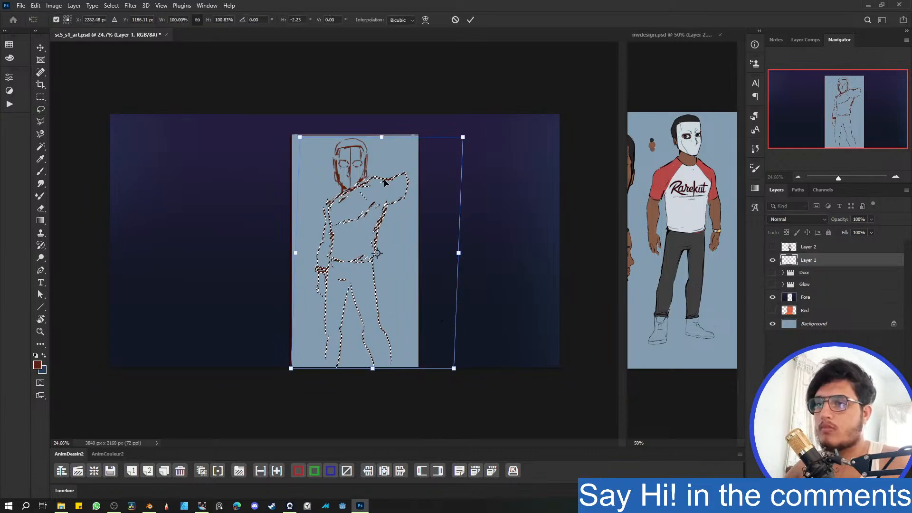
key(Escape)
- Warp the body to pull the lowered arm's shoulder outward and lift the raised elbow, and deselect it
key(ctrl+t)
right_click(347, 211)
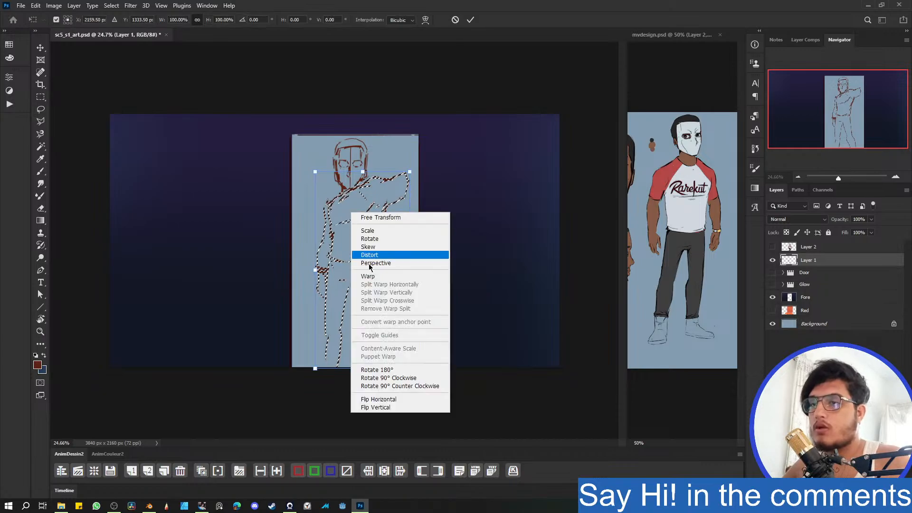
click(375, 278)
mouse_move(372, 190)
mouse_down()
mouse_move(377, 182)
mouse_move(332, 209)
mouse_up()
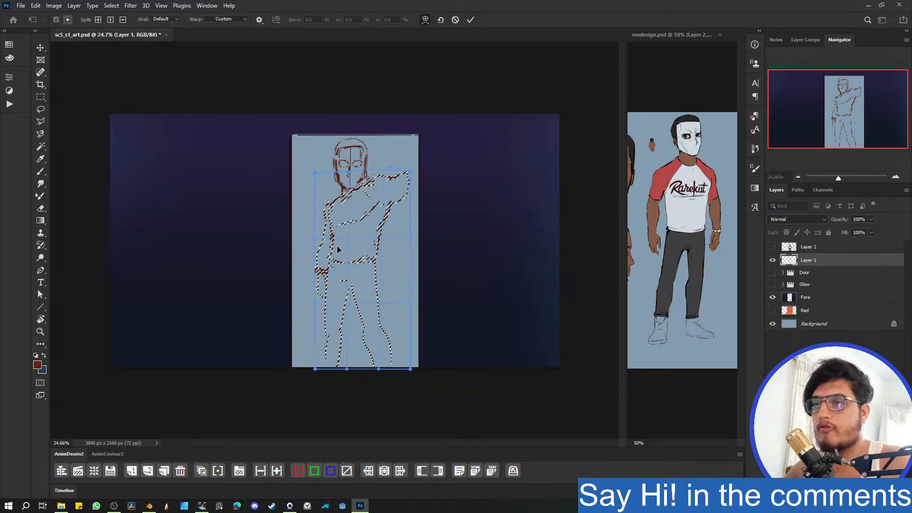
drag(336, 269, 332, 272)
mouse_move(375, 203)
mouse_down()
mouse_move(411, 183)
mouse_move(399, 182)
mouse_up()
key(Return)
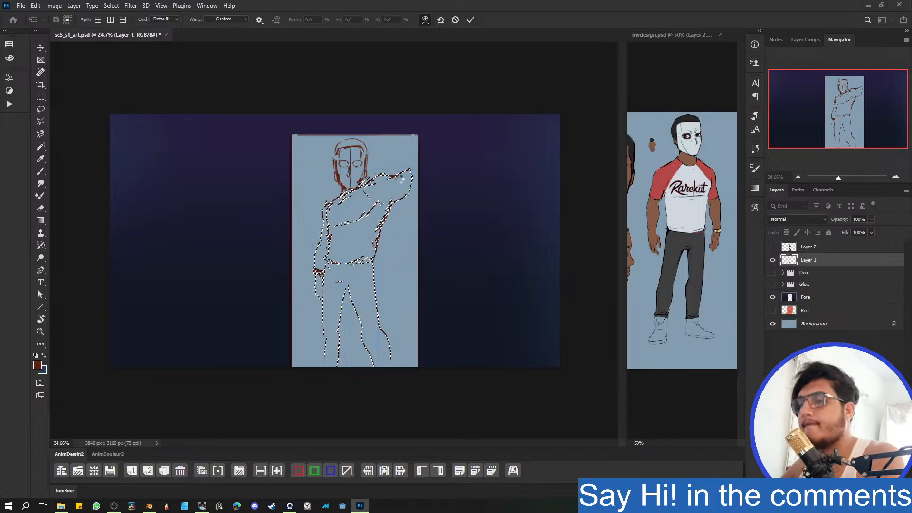
key(ctrl+d)
key(b)
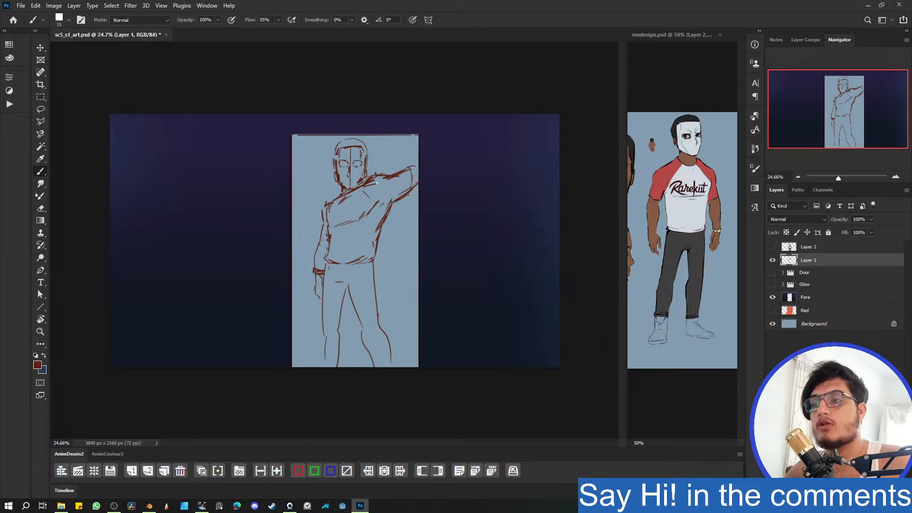
- Try a yellow colour pass over the torso and the left leg with the 200 px Rough Paint brush
right_click(304, 169)
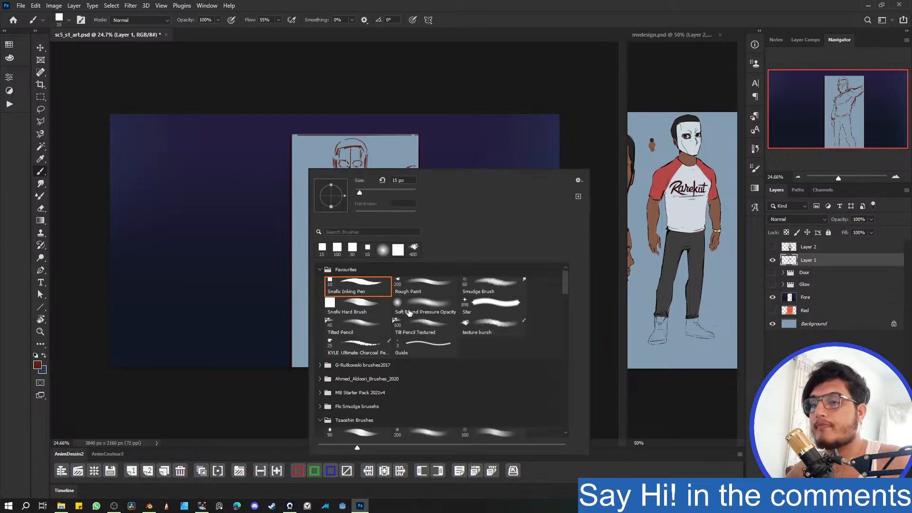
click(423, 288)
click(9, 57)
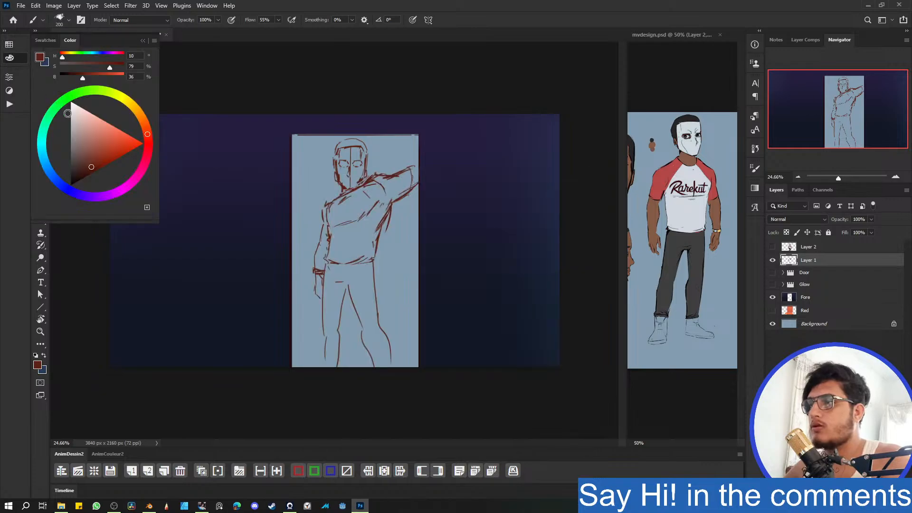
click(129, 103)
click(99, 125)
mouse_move(323, 194)
mouse_down()
mouse_move(361, 285)
mouse_move(371, 200)
mouse_move(377, 207)
mouse_move(354, 193)
mouse_move(328, 342)
mouse_up()
key(z)
key(ctrl+z)
key(b)
- Try an orange-red colour pass over the raised arm and undo all the colour test strokes
click(152, 130)
click(124, 145)
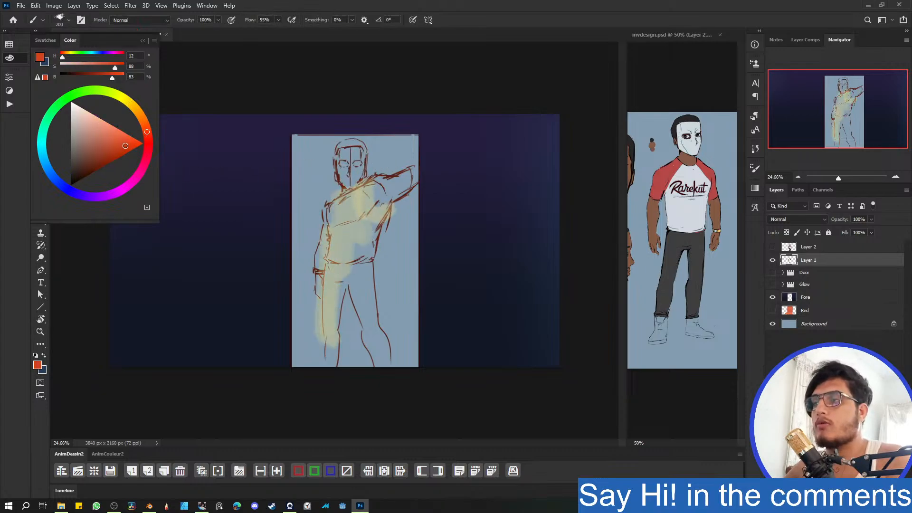
mouse_move(371, 188)
mouse_down()
mouse_move(406, 190)
mouse_move(397, 188)
mouse_up()
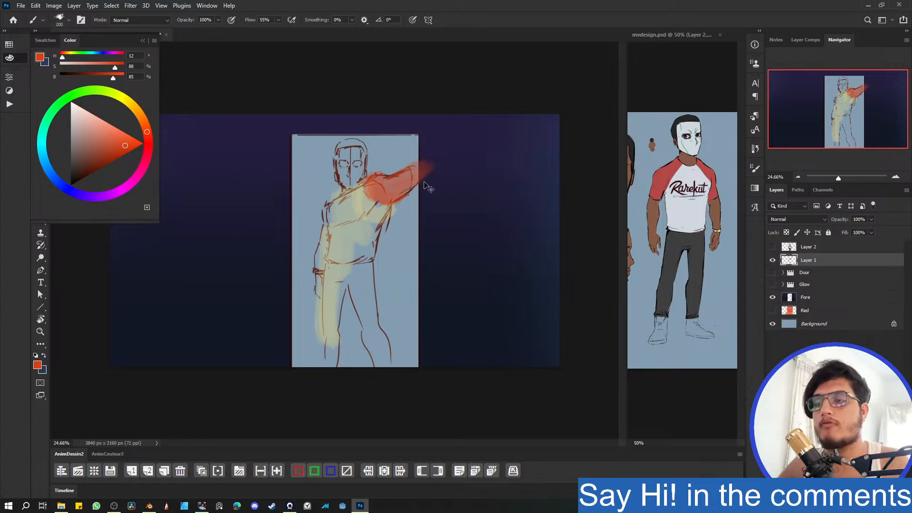
key(ctrl+z)
key(ctrl+z)
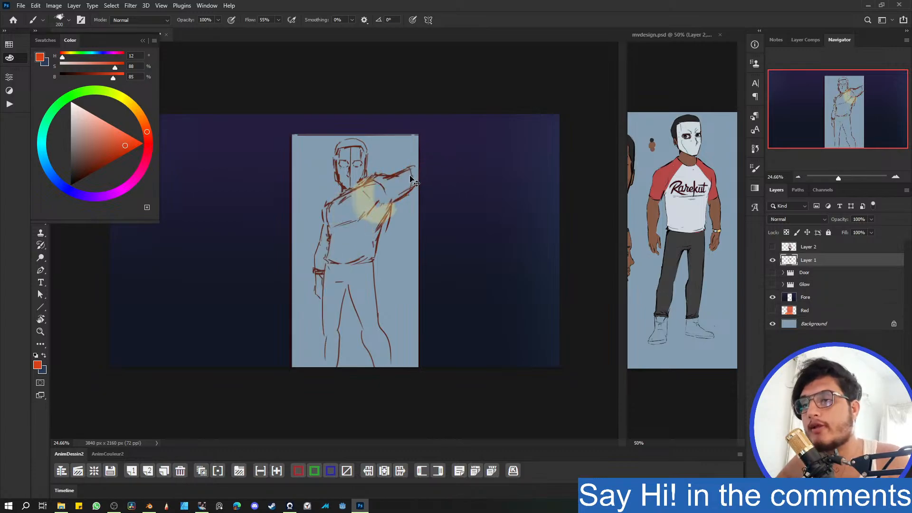
key(ctrl+z)
click(143, 42)
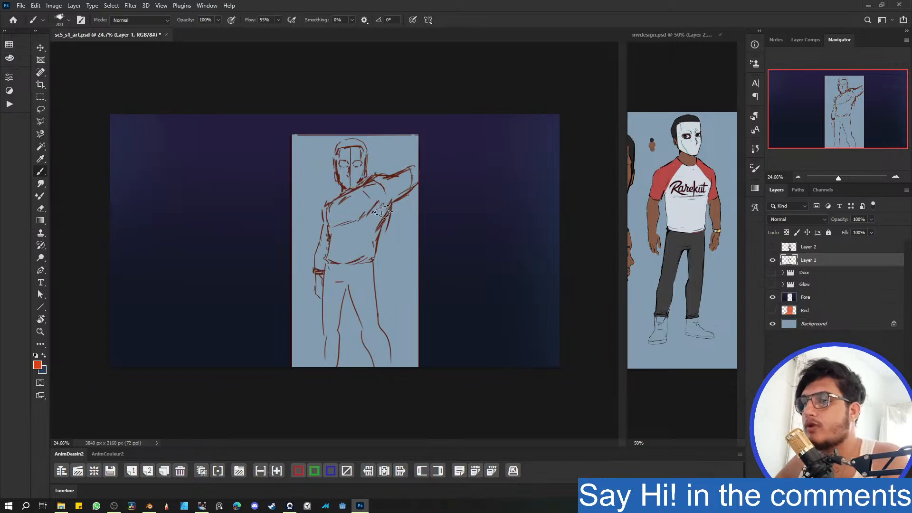
- Switch to the 10 px Snafix Inking Pen brush and sample the sketch's dark red line colour
right_click(273, 200)
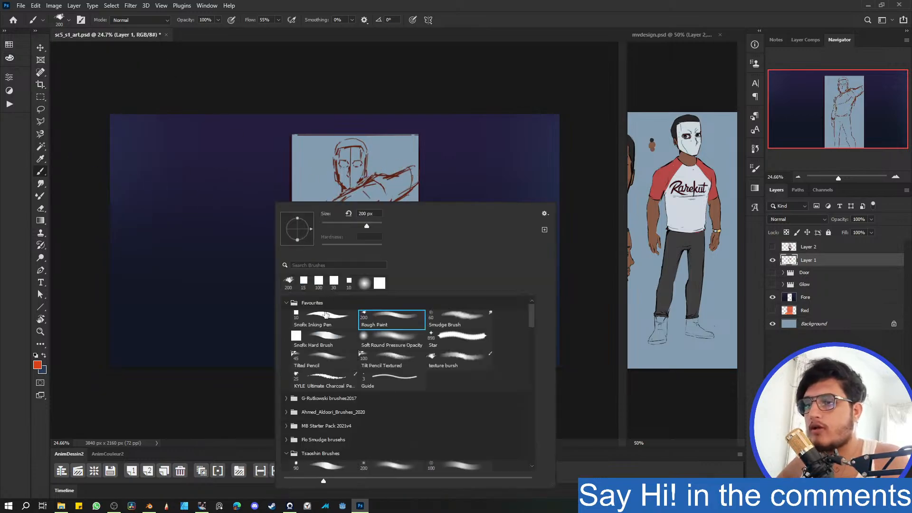
click(326, 321)
click(415, 163)
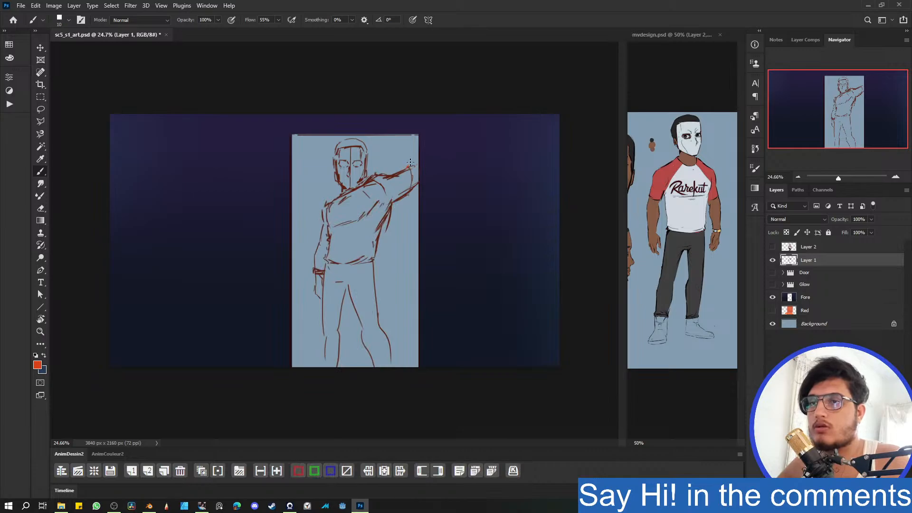
drag(410, 161, 451, 145)
key(ctrl+z)
scroll(375, 185, up, 7)
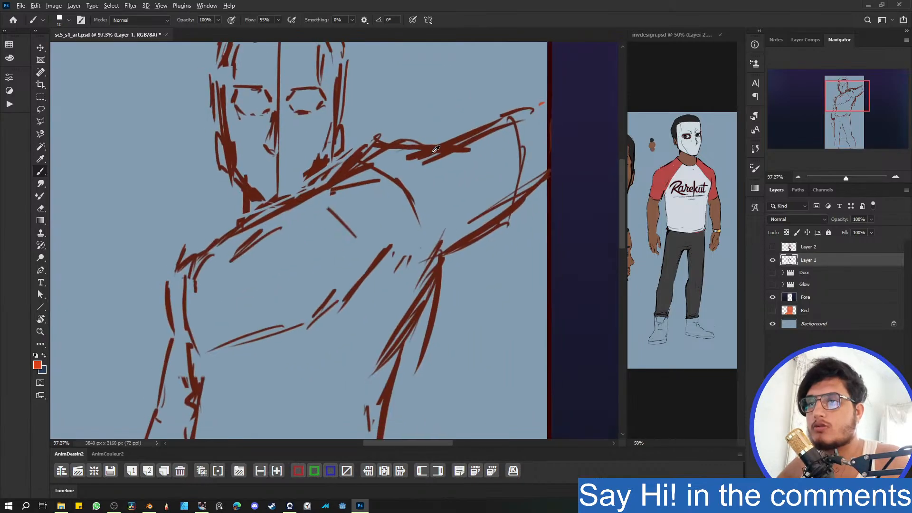
alt+click(435, 149)
- Erase the raised arm and redraw the upper arm stretching nearly horizontally from the shoulder to the doorway's edge
scroll(430, 150, down, 6)
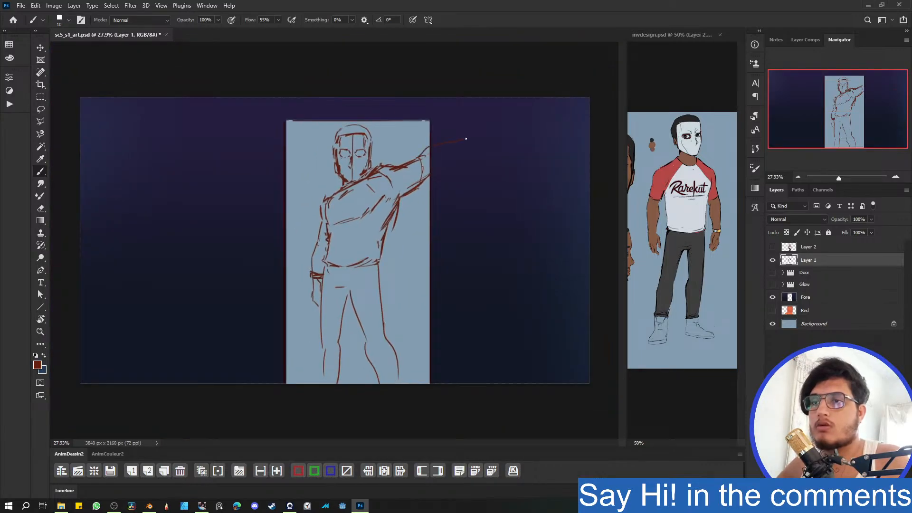
key(e)
mouse_move(425, 161)
mouse_down()
mouse_move(401, 199)
mouse_move(377, 168)
mouse_move(367, 177)
mouse_move(429, 174)
mouse_up()
key(b)
key(e)
key(b)
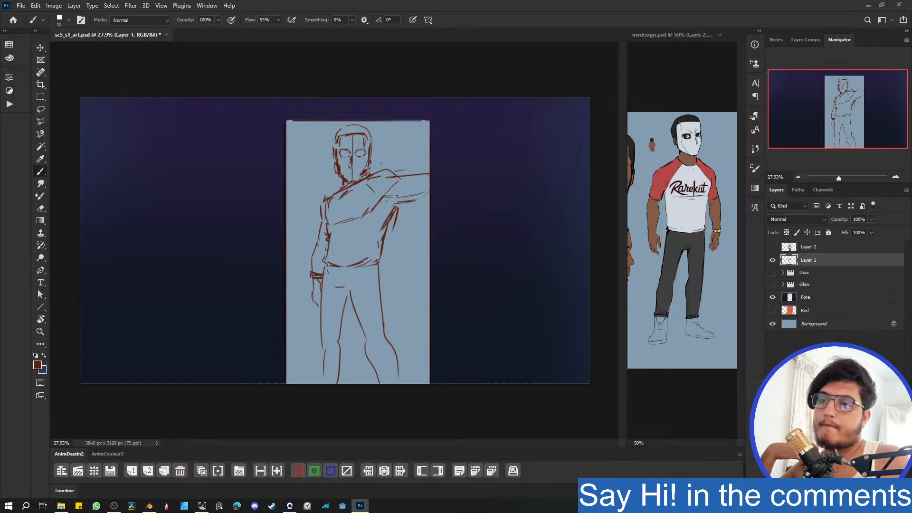
drag(398, 203, 386, 212)
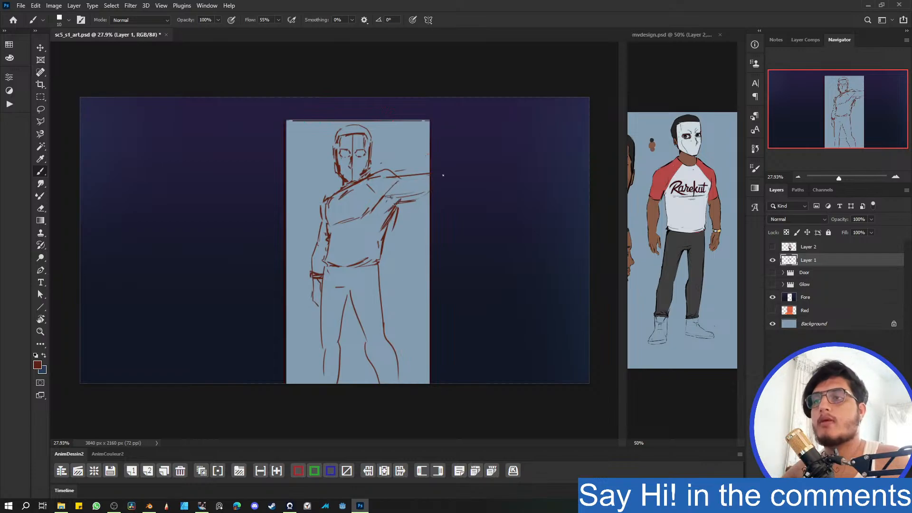
- Hide the Fore layer and sketch the outstretched forearm's upper contour and the hand at its end
click(773, 297)
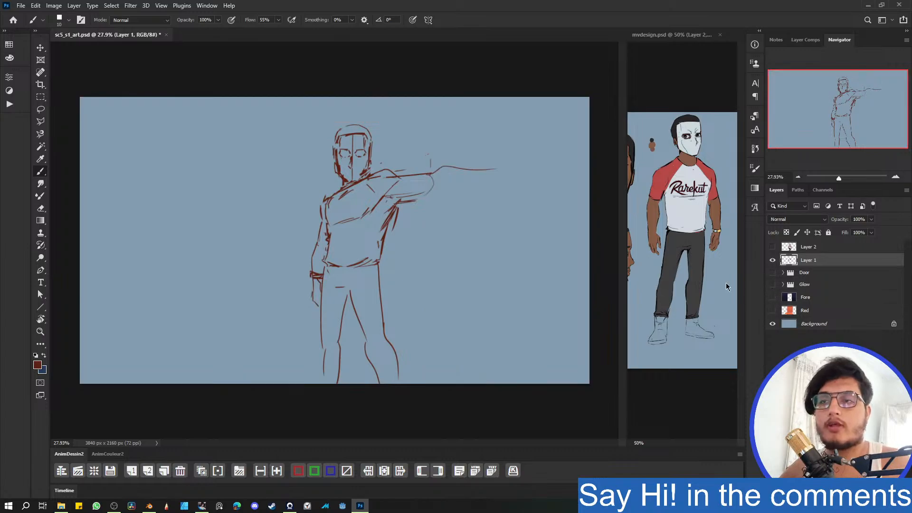
key(ctrl+z)
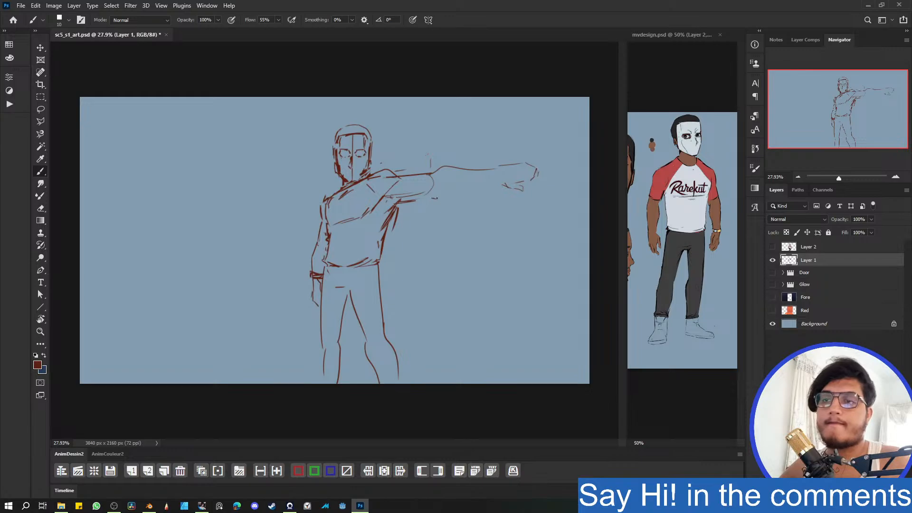
drag(437, 198, 490, 194)
key(ctrl+z)
- Erase the part of the forearm's upper contour nearest the elbow and return to the Brush tool
key(e)
drag(434, 170, 472, 169)
key(b)
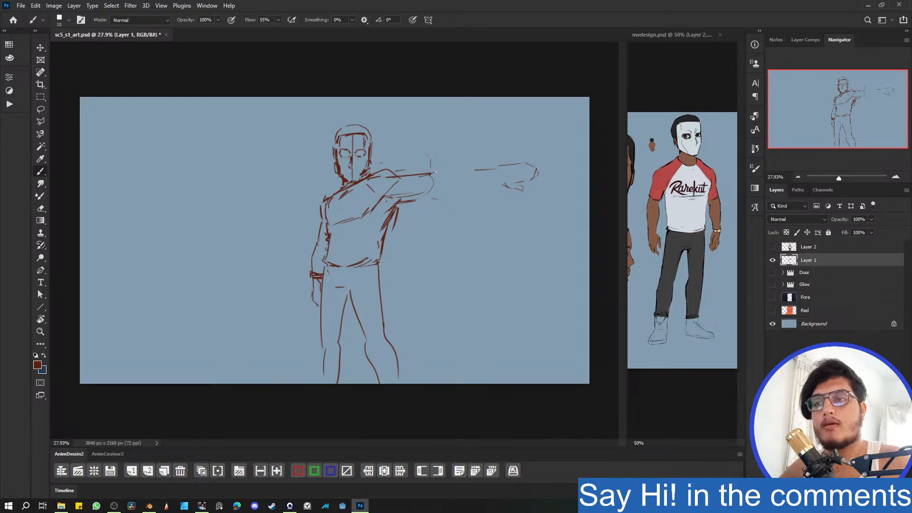
- Join the forearm's upper contour to the upper arm and sketch its lower contour from the elbow to the hand
key(ctrl+z)
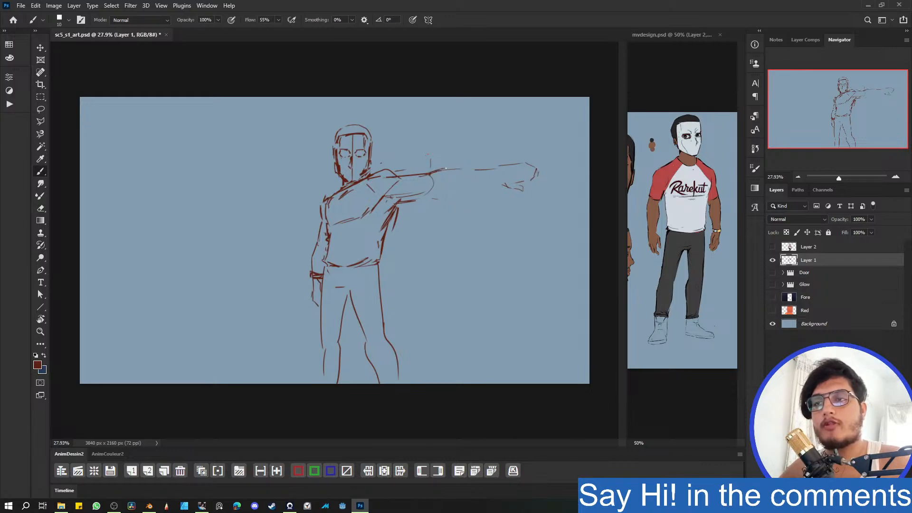
drag(449, 195, 495, 185)
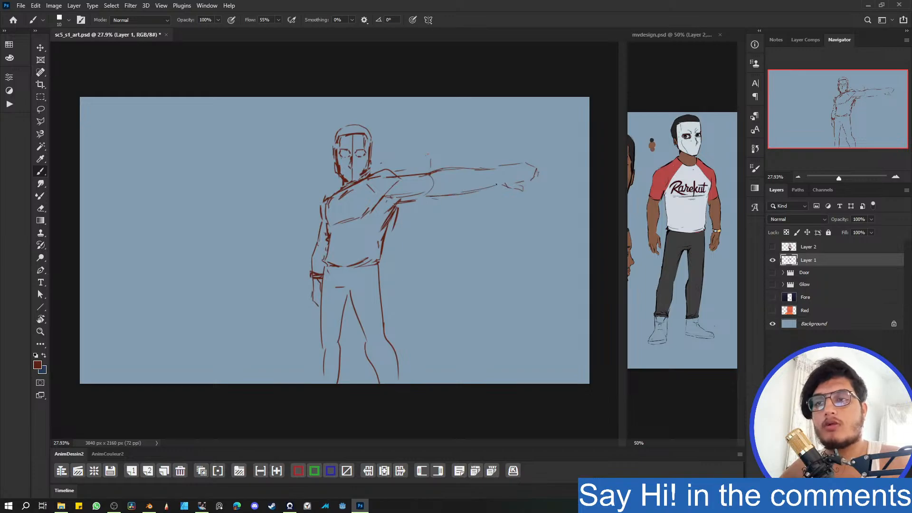
key(ctrl+z)
mouse_move(425, 198)
mouse_down()
mouse_move(500, 183)
mouse_move(468, 222)
mouse_move(475, 217)
mouse_move(412, 203)
mouse_up()
key(e)
key(b)
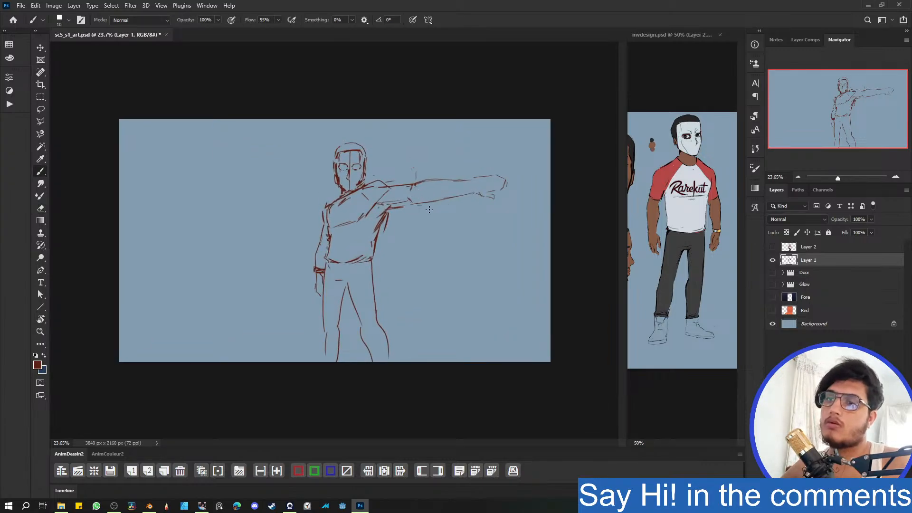
- Select the hand at the end of the outstretched arm, nudge it slightly toward the wrist, and clear the selection
key(l)
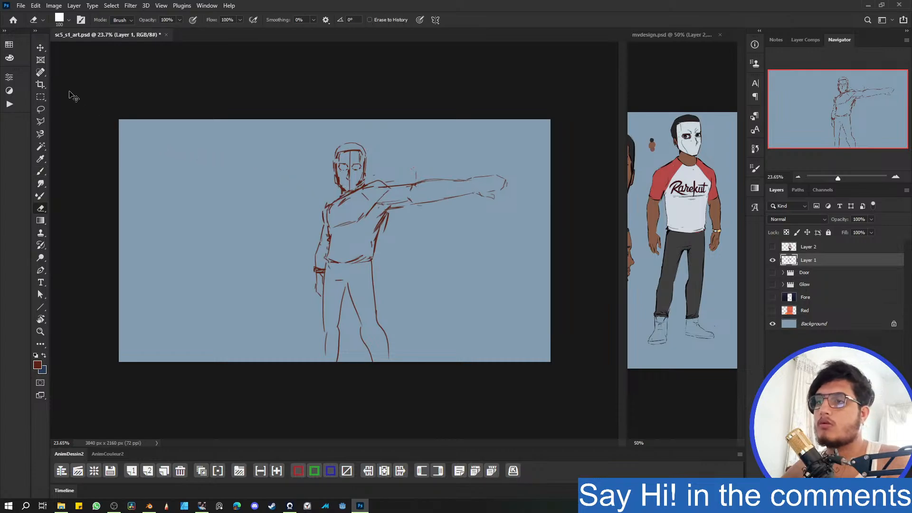
key(ctrl+s)
mouse_move(505, 166)
mouse_down()
mouse_move(529, 189)
mouse_move(512, 166)
mouse_up()
ctrl+drag(499, 184, 494, 185)
key(ctrl+d)
- Flip the whole canvas horizontally so the arm points the other way
ctrl+drag(495, 218, 468, 219)
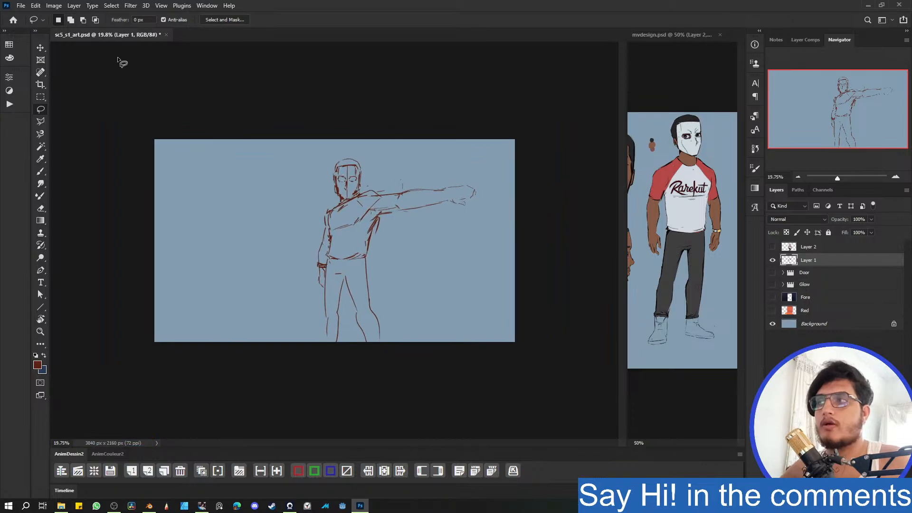
click(53, 5)
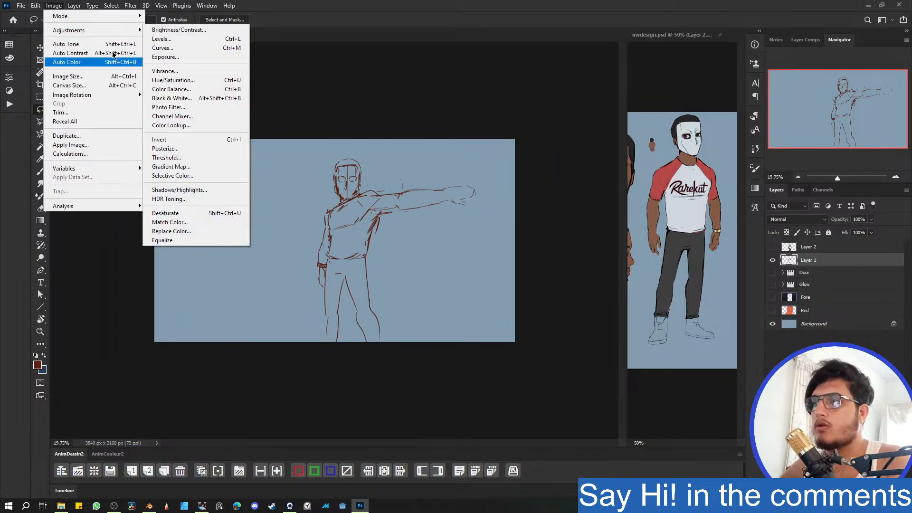
mouse_move(102, 97)
click(180, 136)
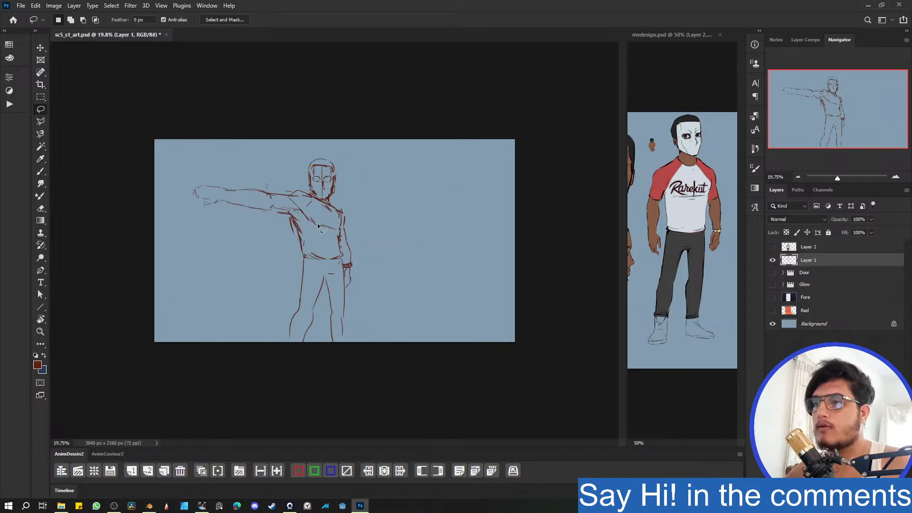
- Lasso the outstretched arm and skew it with Free Transform so the hand end rises above the shoulder line
mouse_move(309, 200)
mouse_down()
mouse_move(298, 214)
mouse_move(212, 148)
mouse_move(304, 195)
mouse_up()
key(ctrl+t)
drag(178, 147, 179, 124)
drag(183, 235, 184, 236)
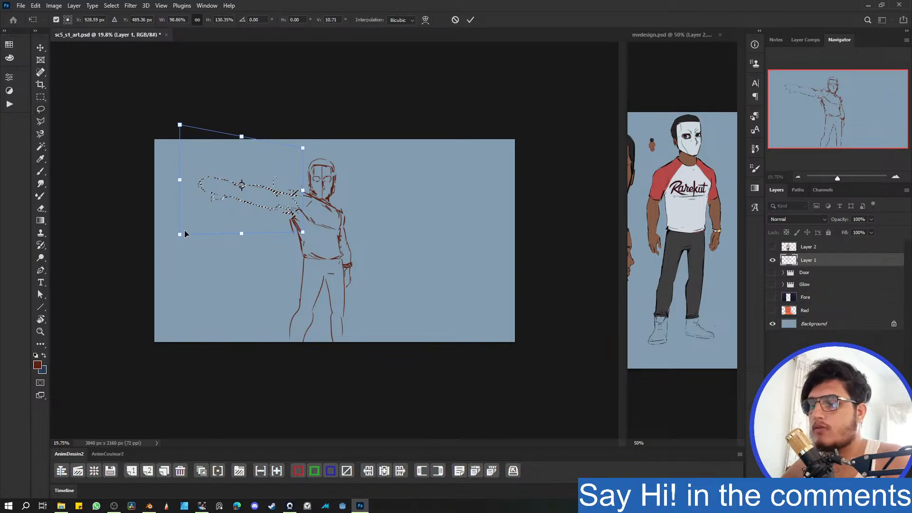
key(Return)
key(b)
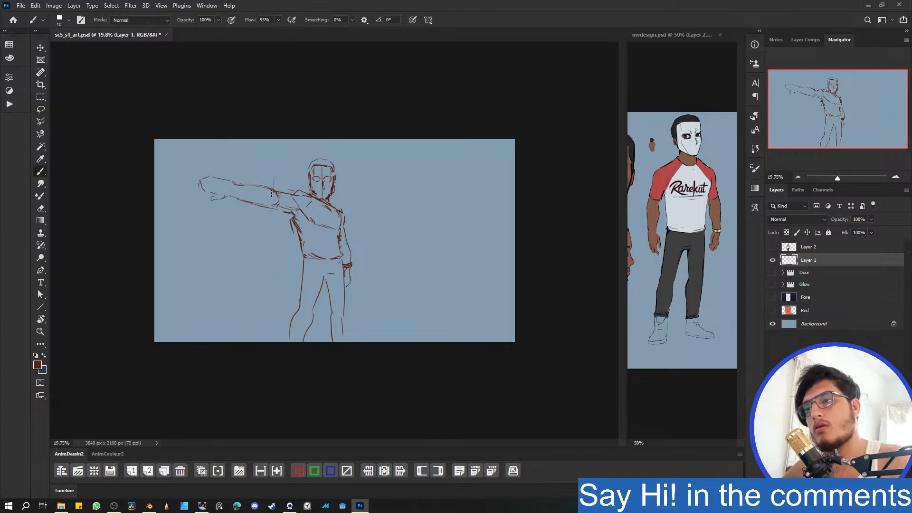
- Clean up the arm contour near the elbow and draw the sleeve's end across the outstretched arm
key(e)
mouse_move(260, 185)
mouse_down()
mouse_move(247, 186)
mouse_move(274, 196)
mouse_move(257, 187)
mouse_up()
key(b)
key(e)
key(b)
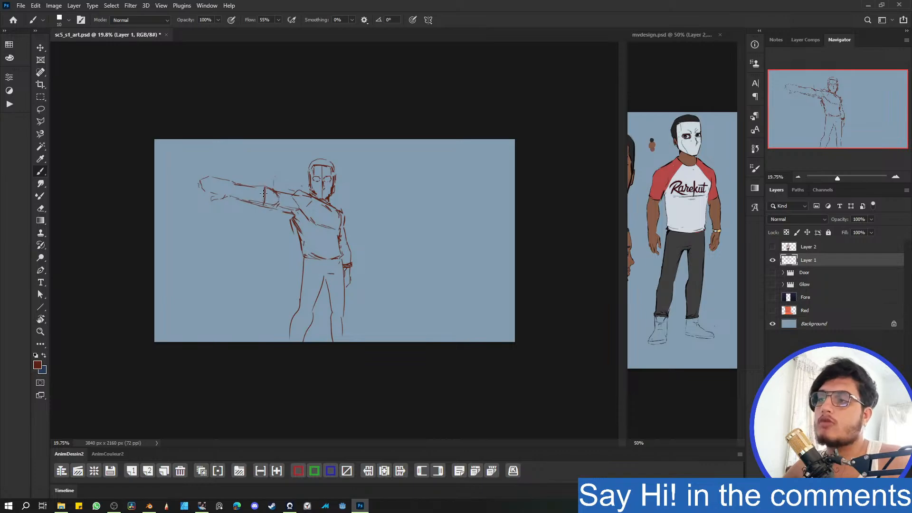
- Erase the stray lower contour beside the sleeve's end and rework the curved line across the upper arm inside the sleeve
key(e)
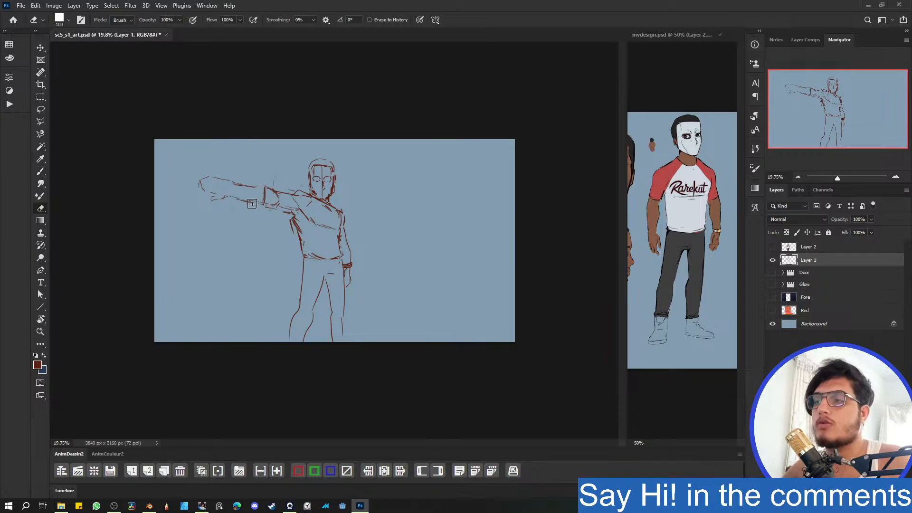
drag(269, 209, 253, 204)
key(b)
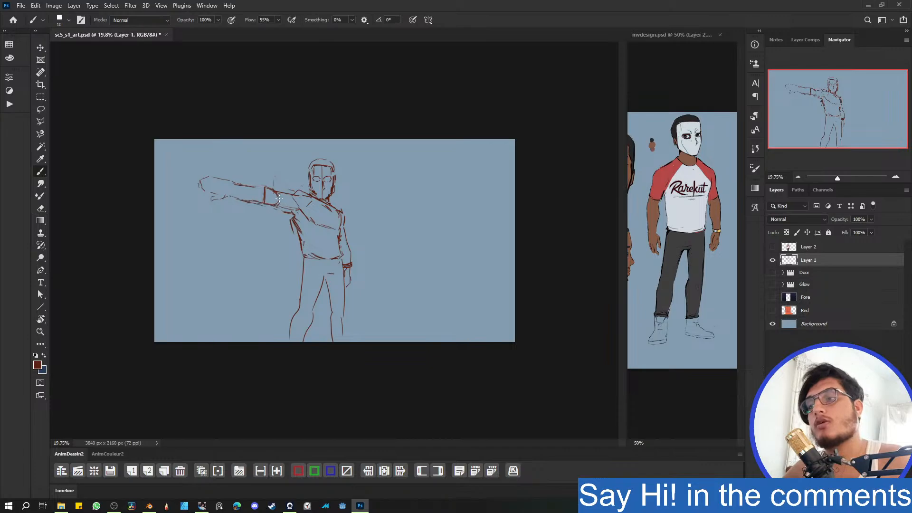
key(e)
drag(277, 192, 279, 200)
key(b)
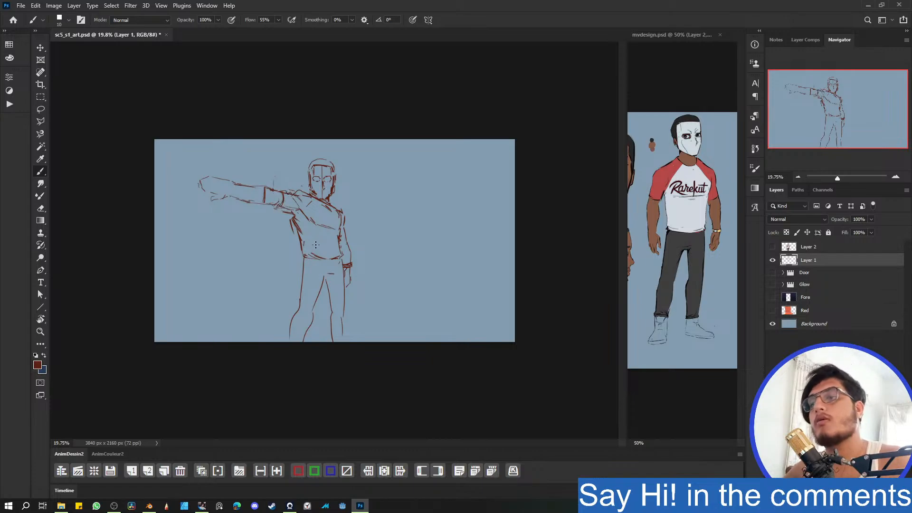
- Sketch the raglan seam at the outstretched arm's shoulder and the start of the Rarekut lettering on the chest
drag(314, 198, 301, 221)
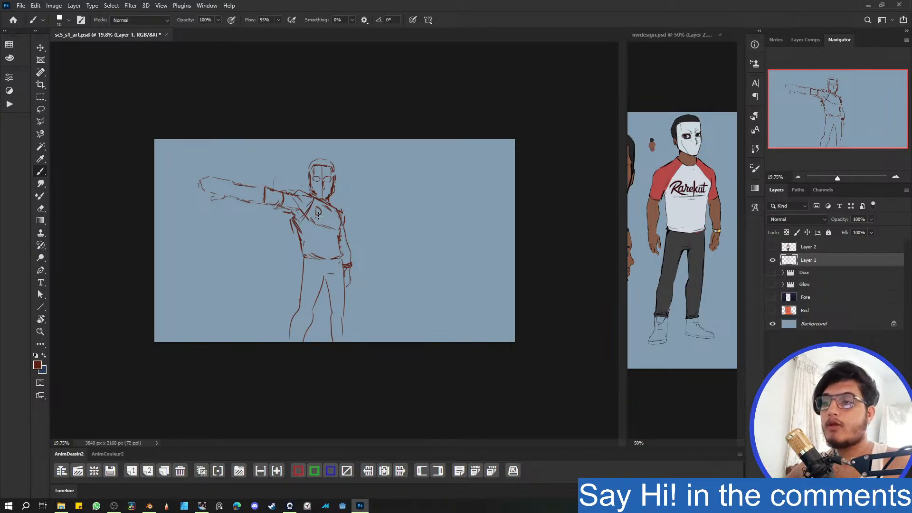
drag(350, 249, 374, 256)
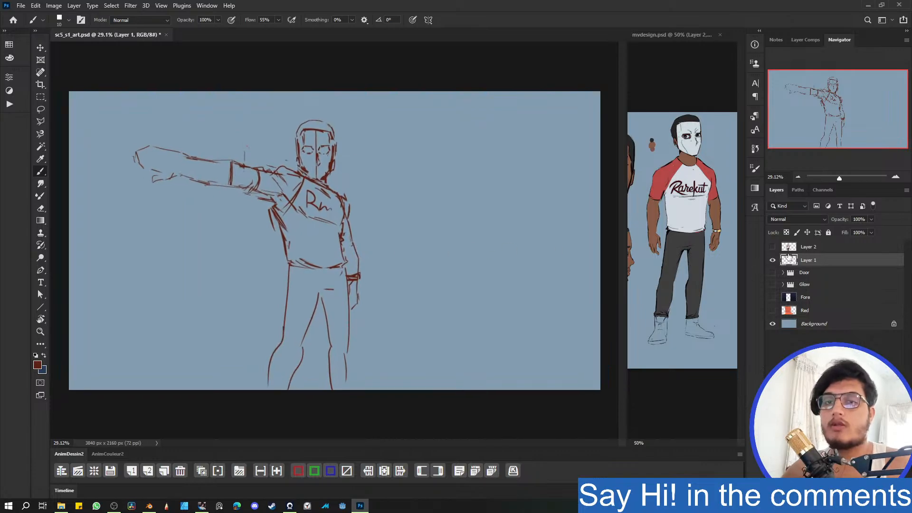
- Show Layer 2, move its faint reference figure to line up with the sketched head, commit the transform, and hide the layer
click(772, 247)
click(790, 251)
key(ctrl+t)
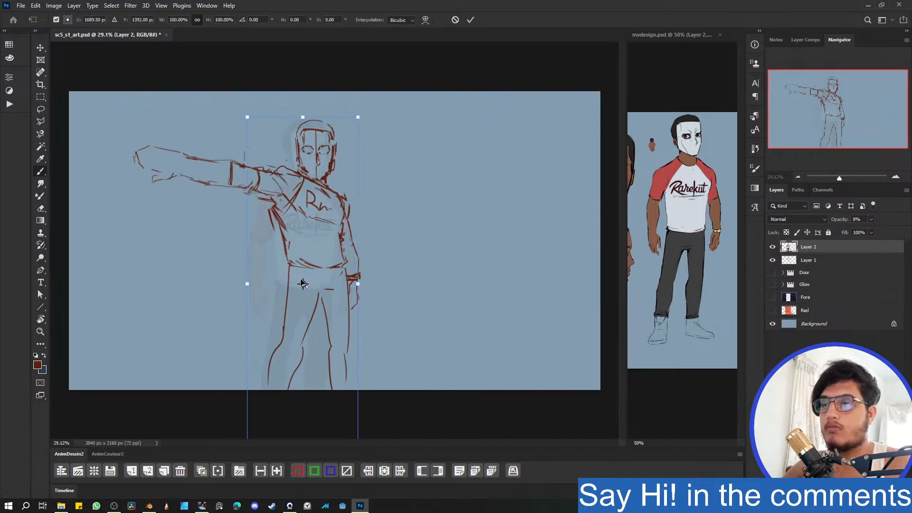
mouse_move(314, 274)
mouse_down()
mouse_move(326, 256)
mouse_move(328, 266)
mouse_up()
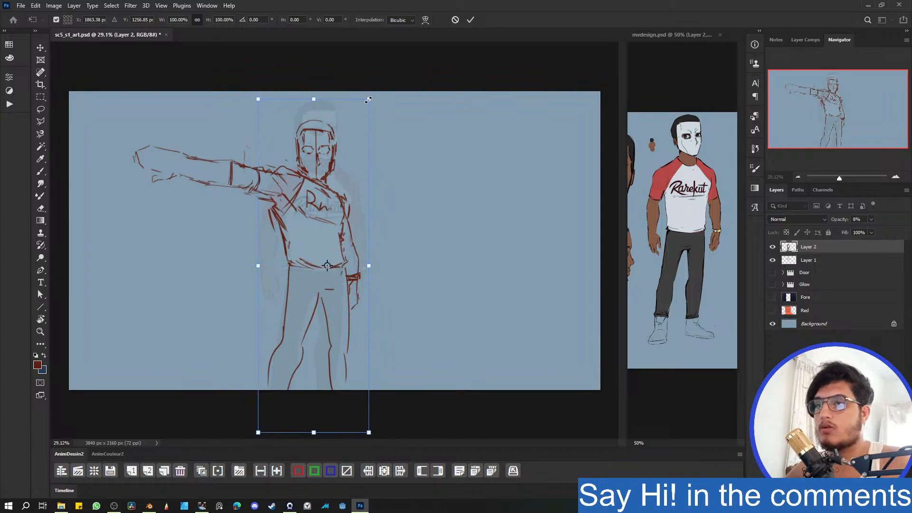
drag(368, 99, 348, 167)
key(ctrl+z)
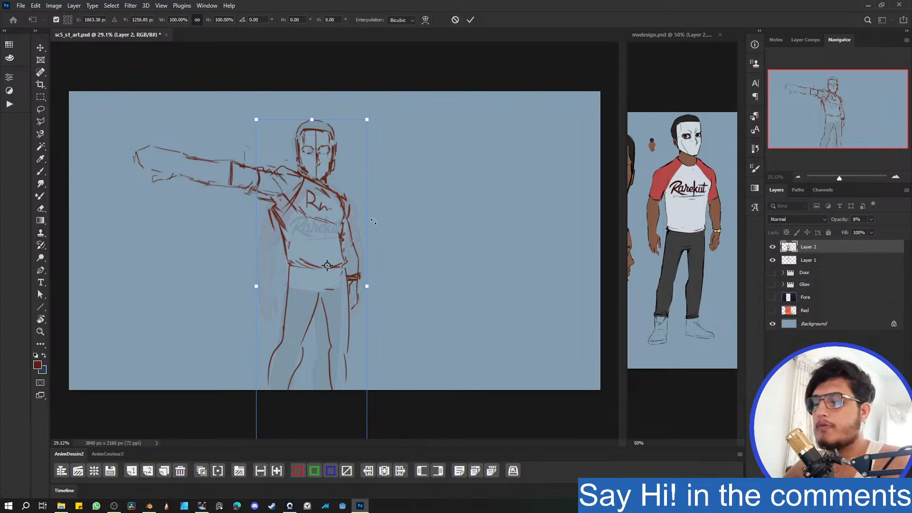
key(Return)
key(b)
key(ctrl+comma)
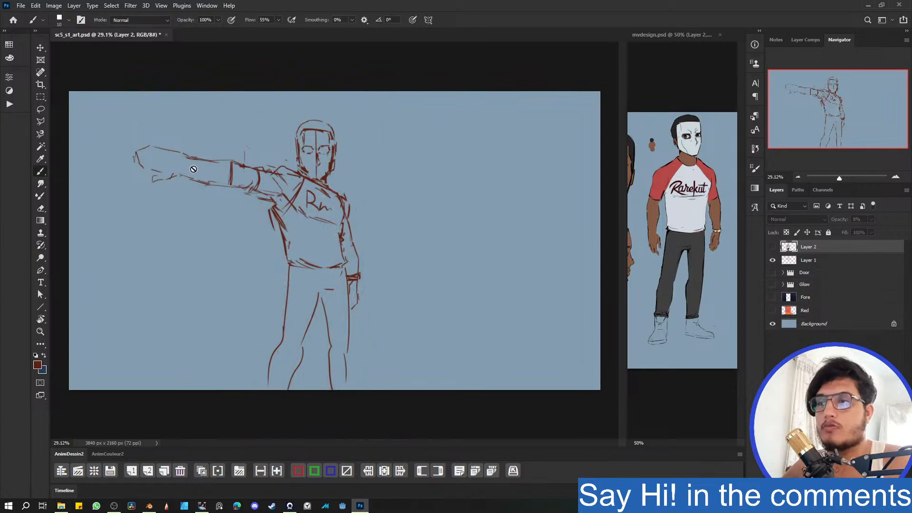
- Lasso the sketched body and outstretched arm below the head
key(l)
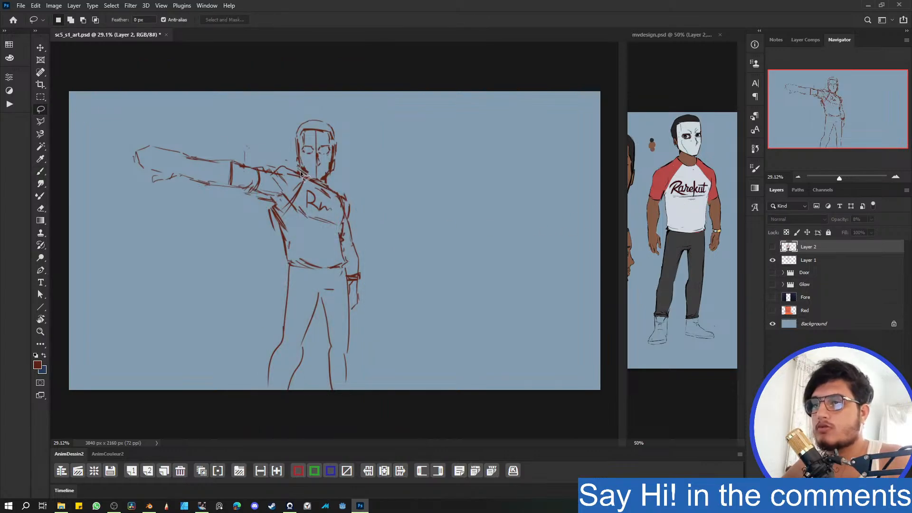
mouse_move(353, 192)
mouse_down()
mouse_move(307, 427)
mouse_move(127, 99)
mouse_move(300, 169)
mouse_up()
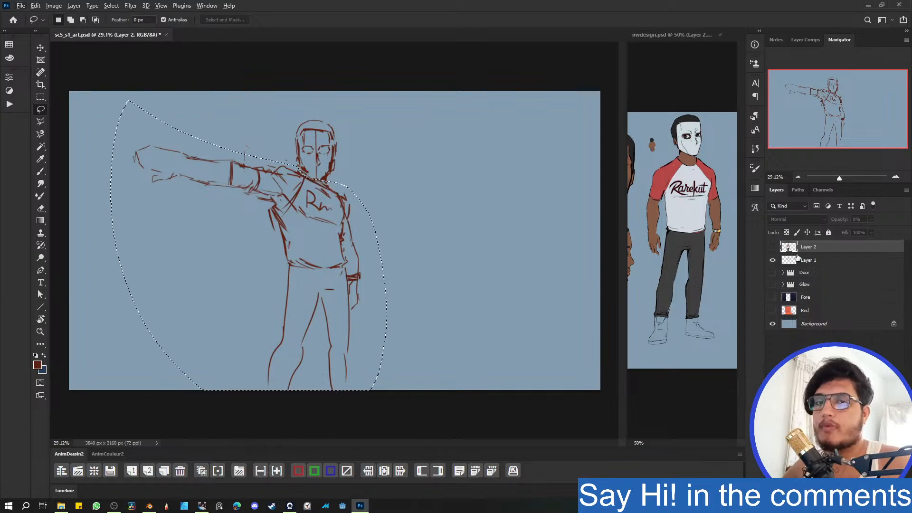
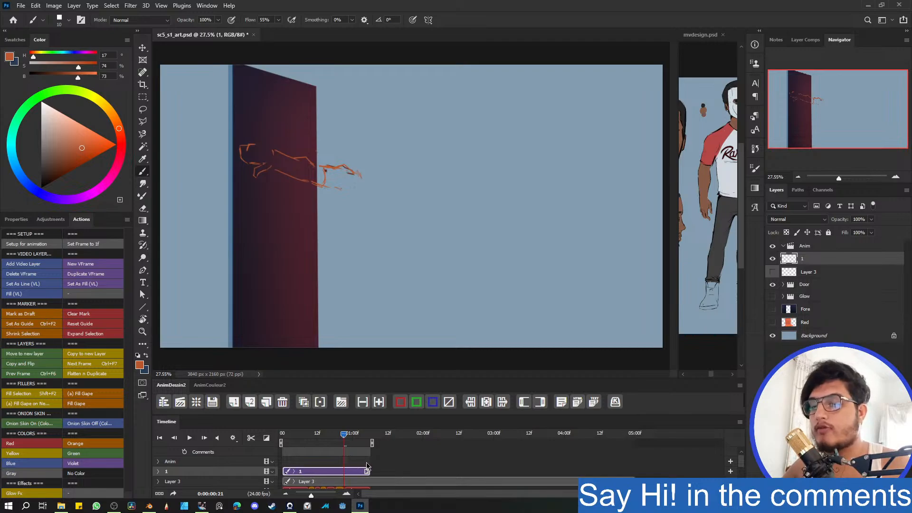
- Trim layer 1's clip on the timeline so it runs from about frame 9 to frame 13
scroll(744, 468, down, 2)
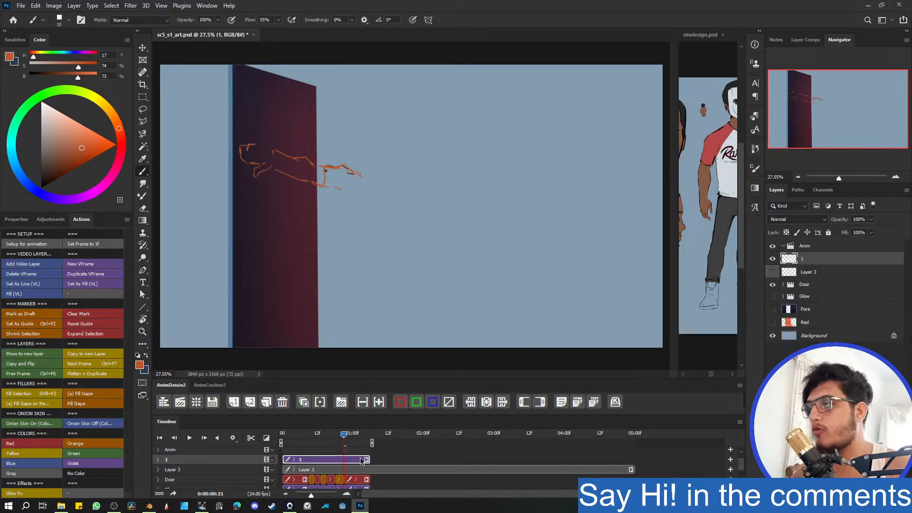
drag(369, 459, 308, 460)
click(288, 434)
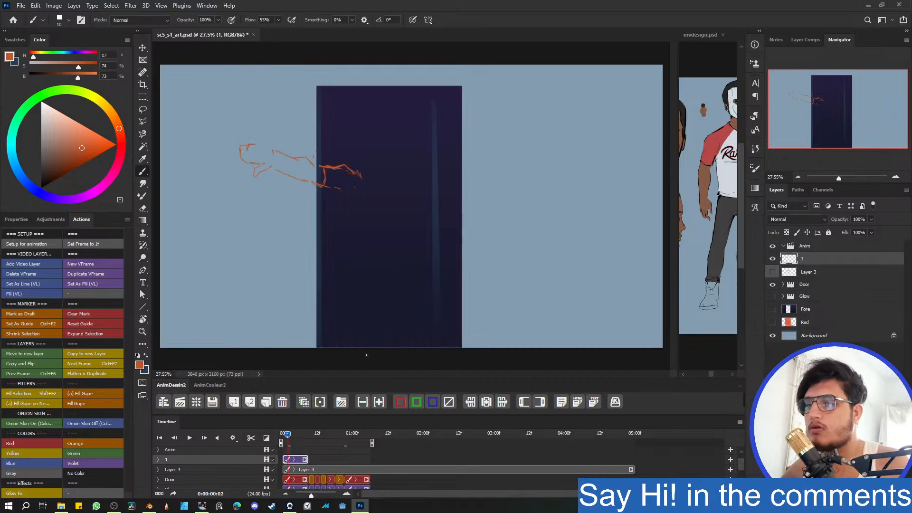
click(282, 434)
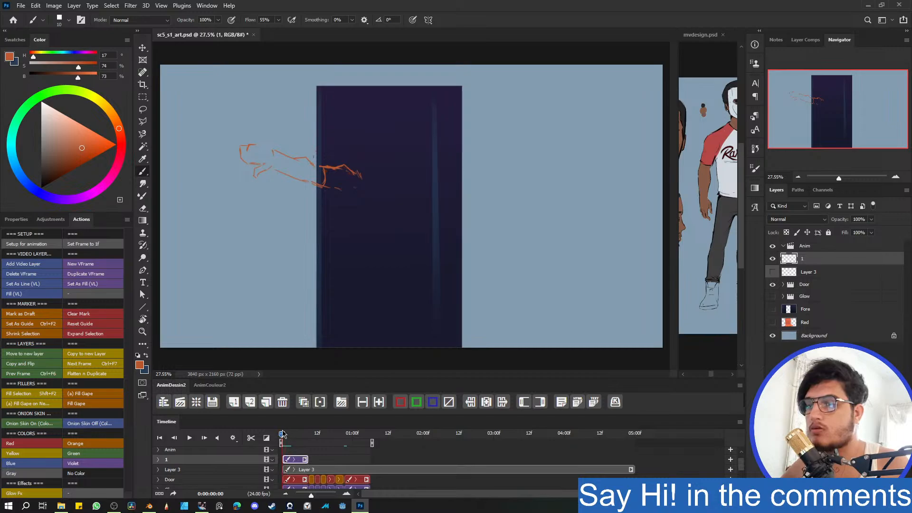
drag(284, 434, 310, 459)
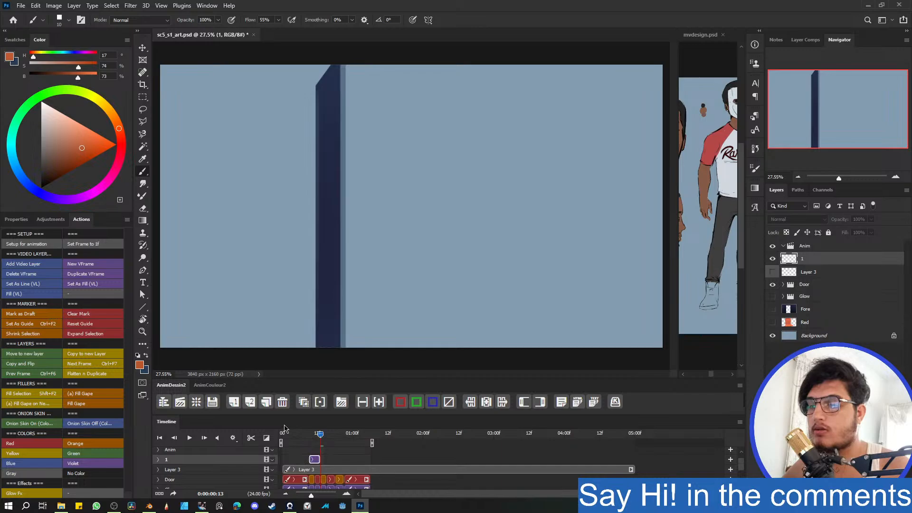
- Nest layer 1 in the Anim track, add a new one-frame layer after it, and place the playhead on frame 13
click(233, 403)
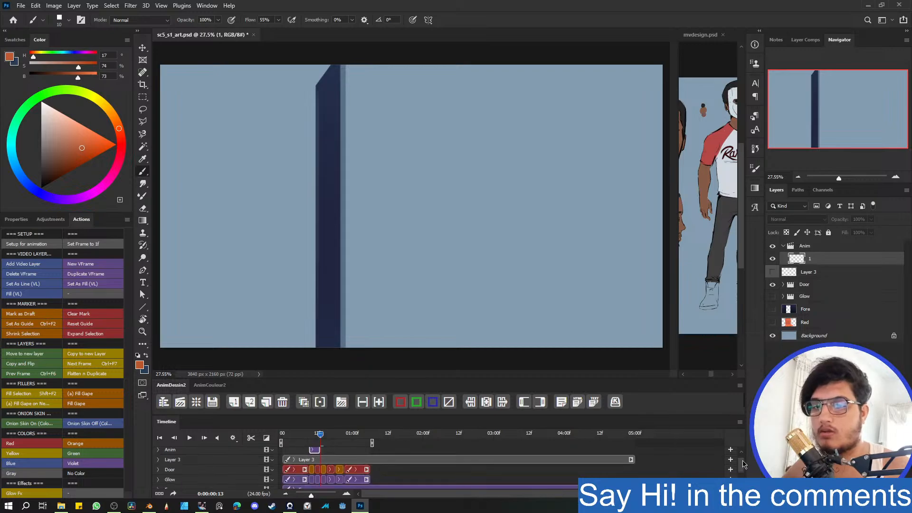
drag(743, 461, 743, 455)
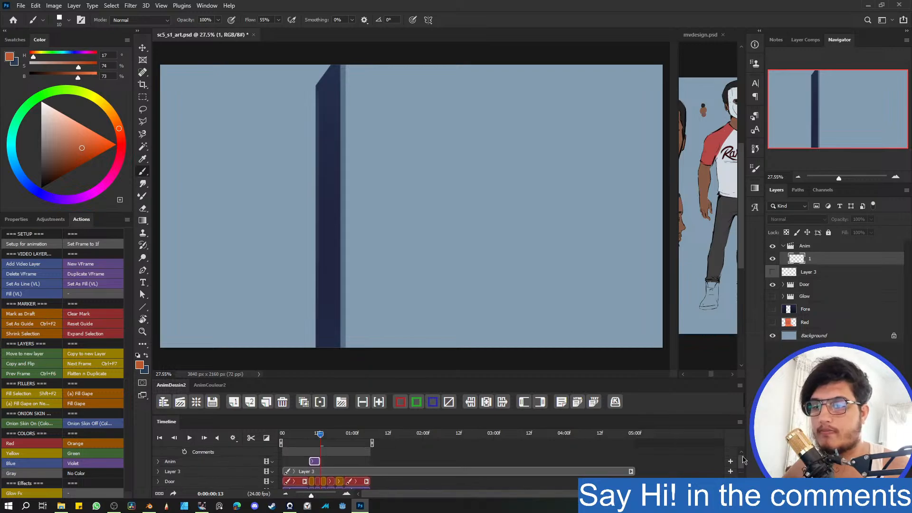
click(241, 404)
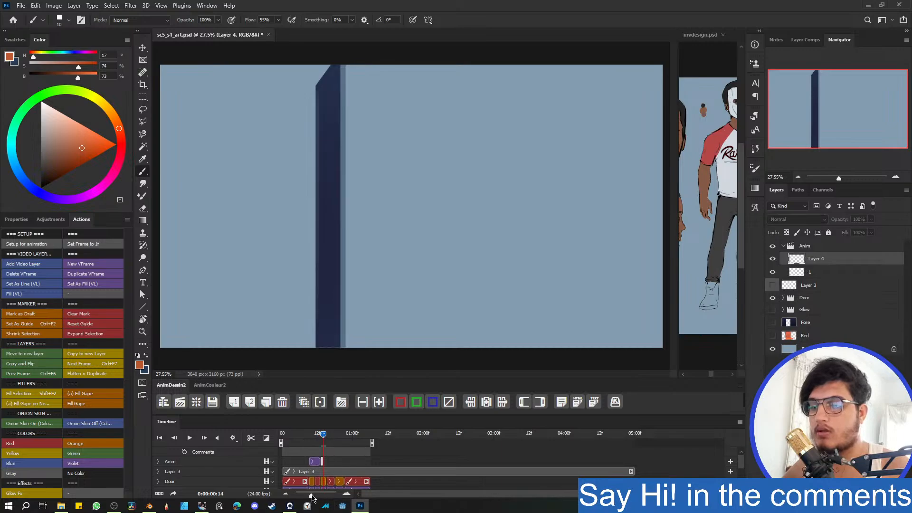
drag(312, 495, 325, 496)
drag(418, 494, 430, 494)
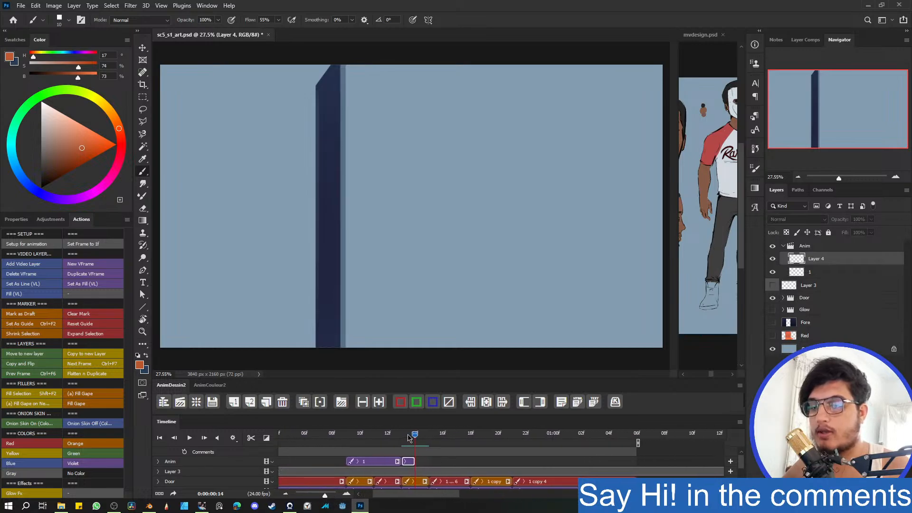
mouse_move(408, 436)
mouse_down()
mouse_move(392, 435)
mouse_move(401, 435)
mouse_up()
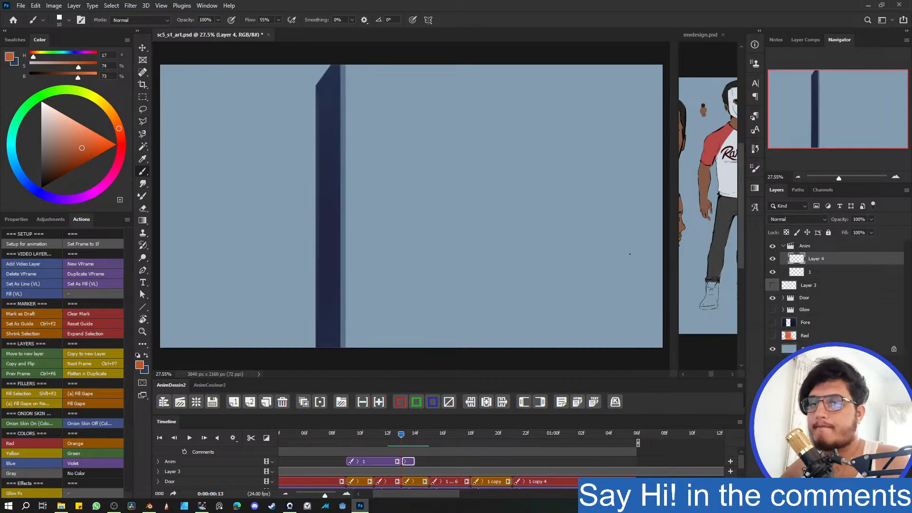
- Show Layer 3 as a guide, rough in the raised hand beside the door's edge on Layer 4, and step to frame 14
click(772, 285)
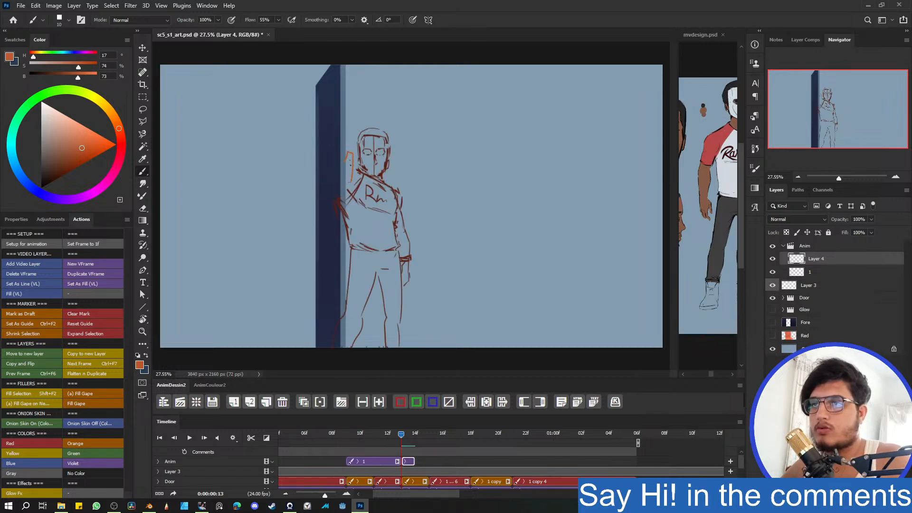
key(ctrl+z)
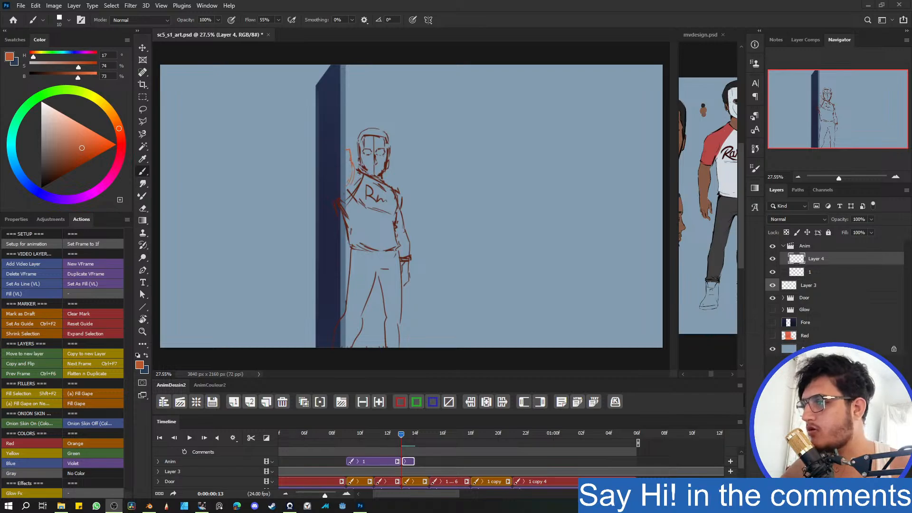
click(582, 4)
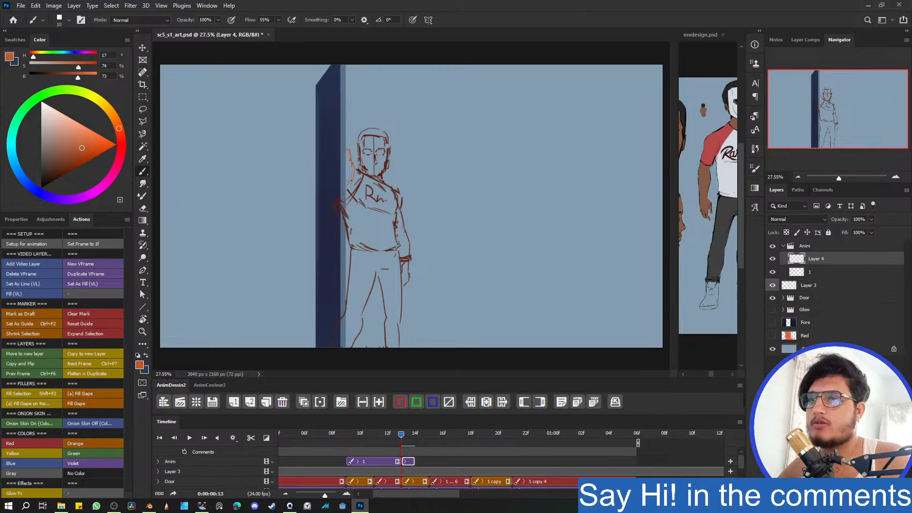
drag(402, 435, 420, 436)
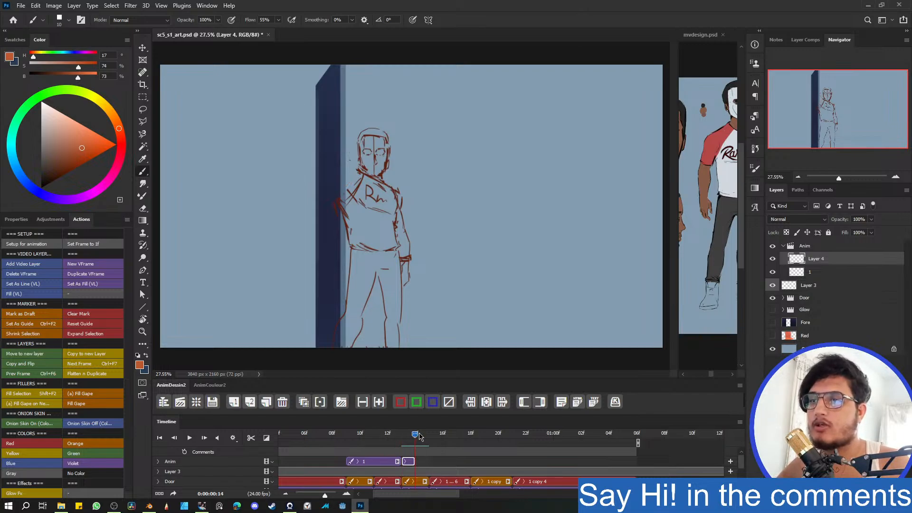
- Rearrange the Anim track's clips so Layer 4 runs from frame 13 and layer 1 follows from frame 15
drag(382, 463, 451, 465)
click(353, 462)
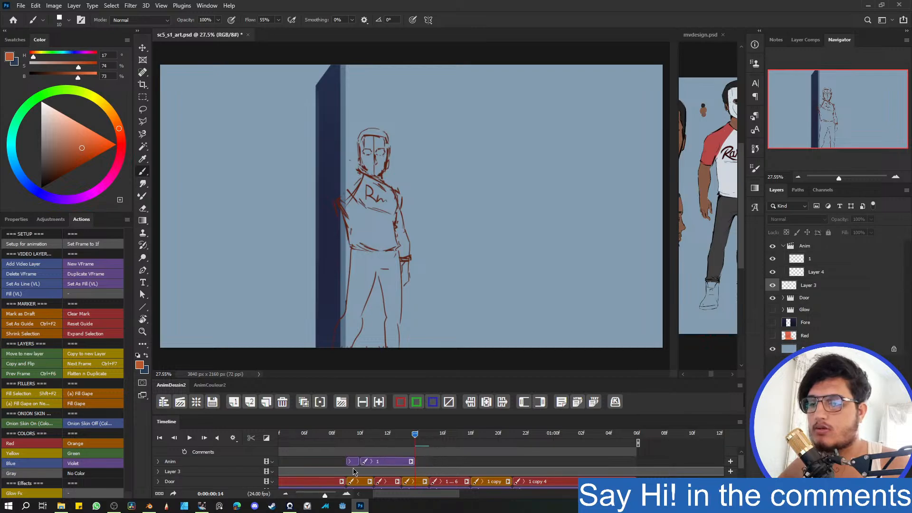
shift+click(364, 461)
mouse_move(365, 461)
mouse_down()
mouse_move(393, 462)
mouse_move(363, 434)
mouse_move(375, 435)
mouse_move(405, 441)
mouse_move(387, 439)
mouse_move(401, 440)
mouse_move(418, 461)
mouse_move(442, 462)
mouse_up()
click(385, 434)
click(442, 462)
click(429, 435)
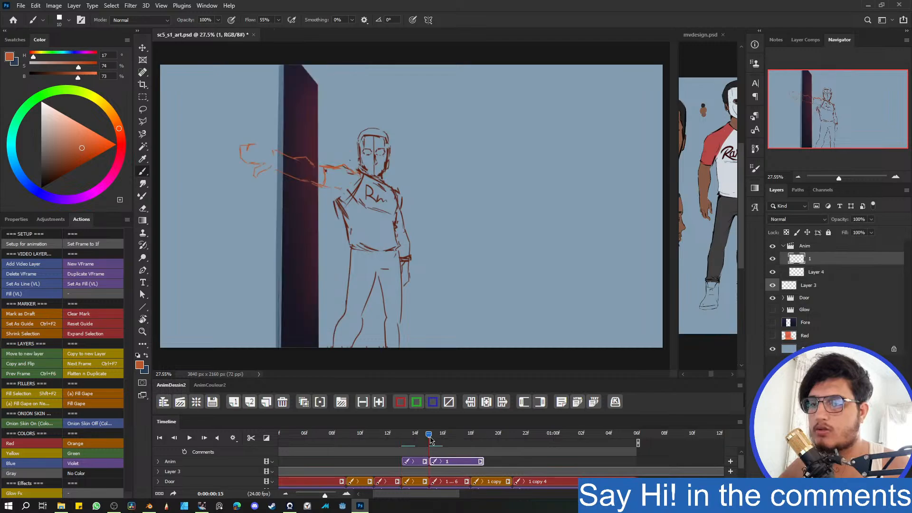
- Insert a new one-frame layer between Layer 4 and layer 1 in the Anim track, with the playhead on frame 15
click(412, 462)
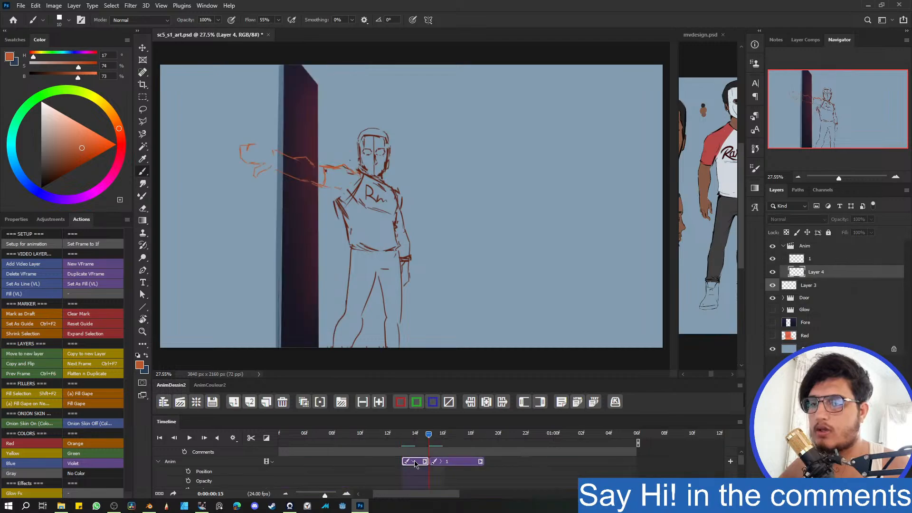
click(233, 402)
mouse_move(444, 436)
mouse_down()
mouse_move(421, 437)
mouse_move(428, 438)
mouse_up()
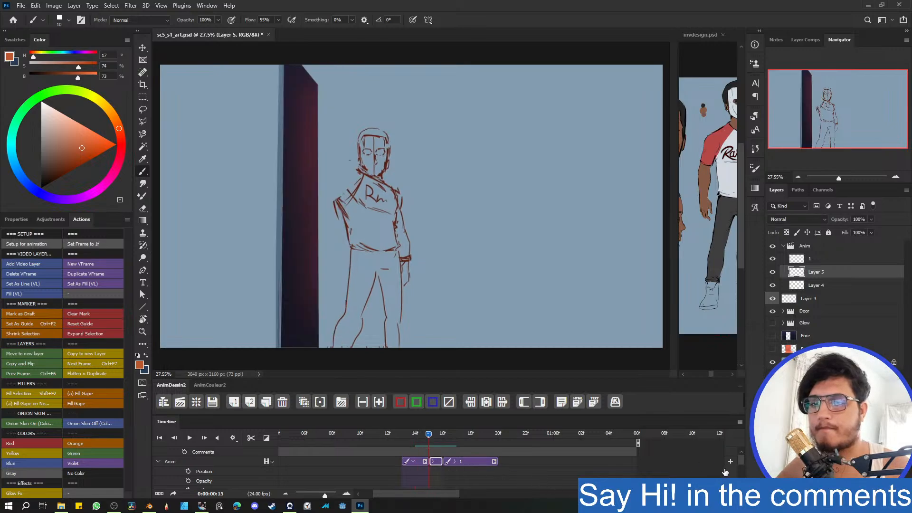
drag(742, 462, 743, 464)
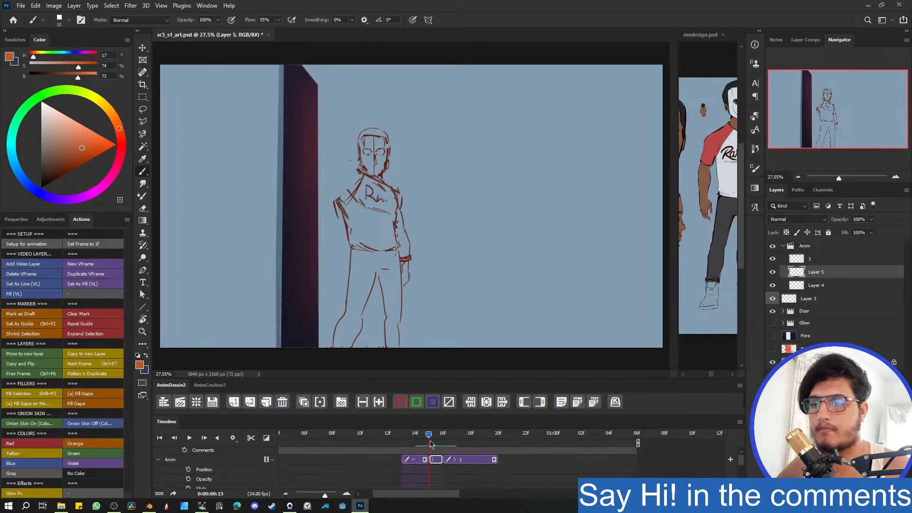
mouse_move(429, 436)
mouse_down()
mouse_move(418, 437)
mouse_move(428, 437)
mouse_up()
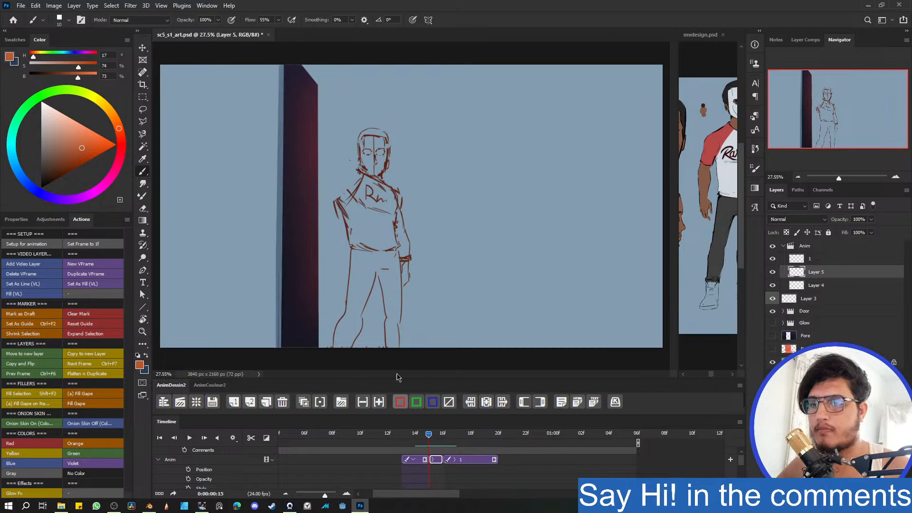
- Using frame 14 and the onion skin as reference, rough in the shoulder line and the hand against the door on Layer 5
key(ctrl+F6)
key(ctrl+F7)
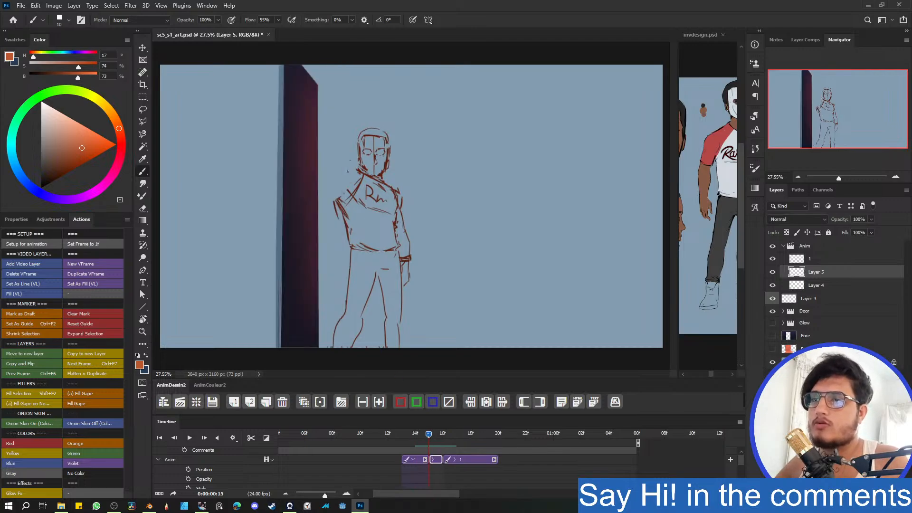
key(ctrl+F6)
key(ctrl+F7)
key(ctrl+F6)
key(ctrl+F7)
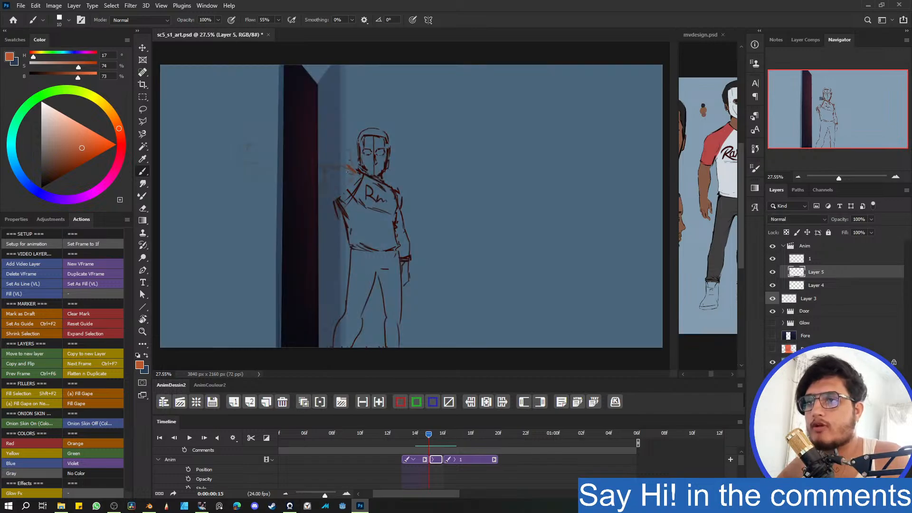
click(304, 402)
key(ctrl+F6)
key(ctrl+F7)
key(ctrl+F6)
key(ctrl+F7)
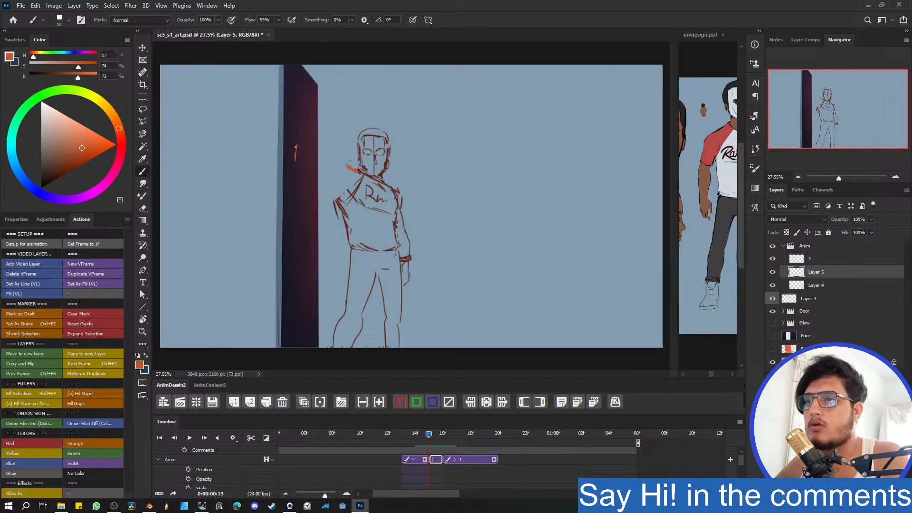
drag(296, 147, 308, 160)
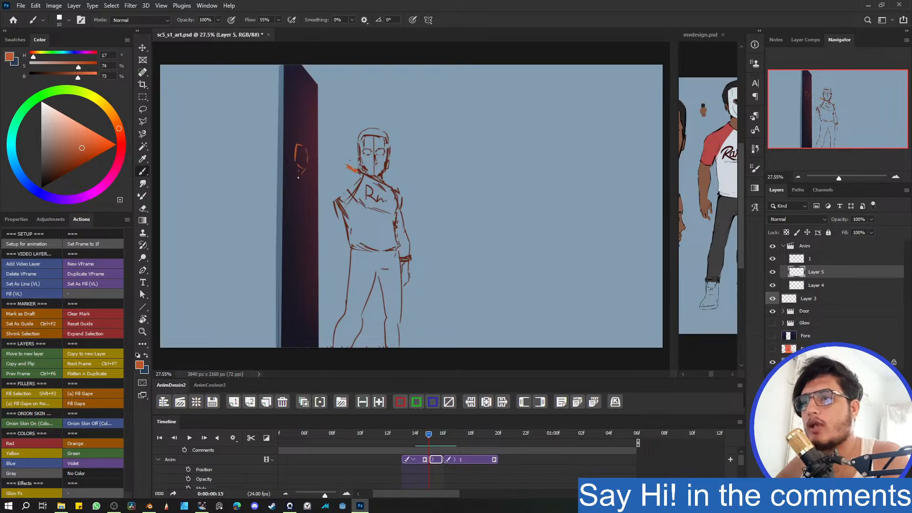
- Flip between frame 15 and its neighbouring frames to examine the placement of the hand sketch
key(ctrl+F6)
key(ctrl+F7)
key(ctrl+F7)
key(ctrl+F6)
key(ctrl+F6)
key(ctrl+F7)
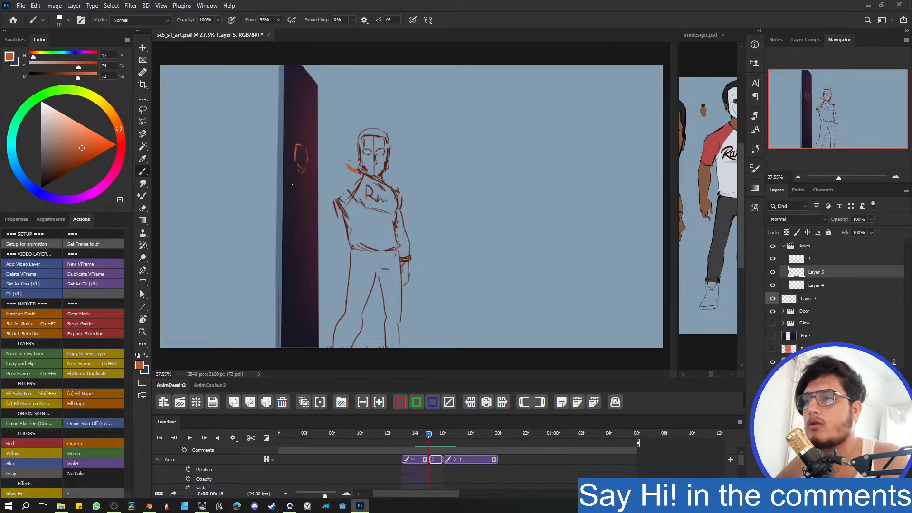
key(ctrl+F6)
key(ctrl+F7)
- Lasso the hand sketch on the door, adjust its size and position slightly with Free Transform, and deselect it
key(l)
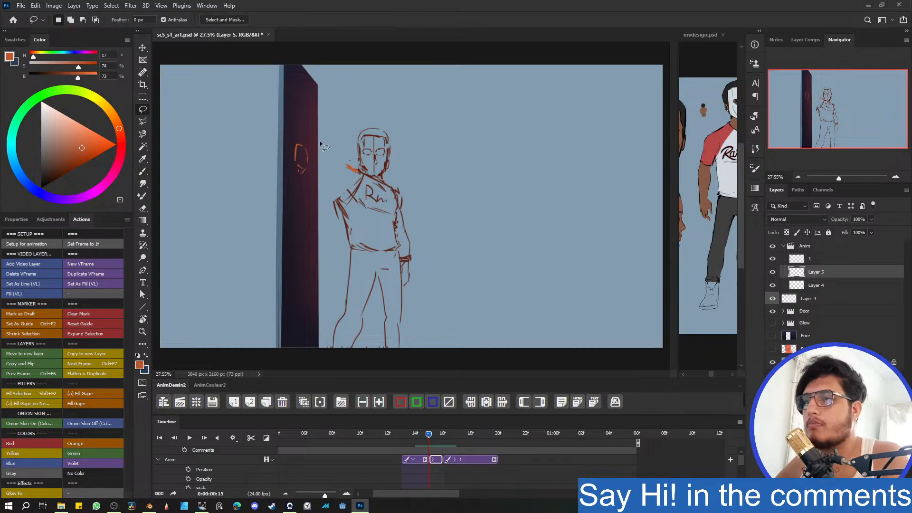
drag(321, 144, 277, 121)
key(ctrl+t)
drag(302, 141, 303, 147)
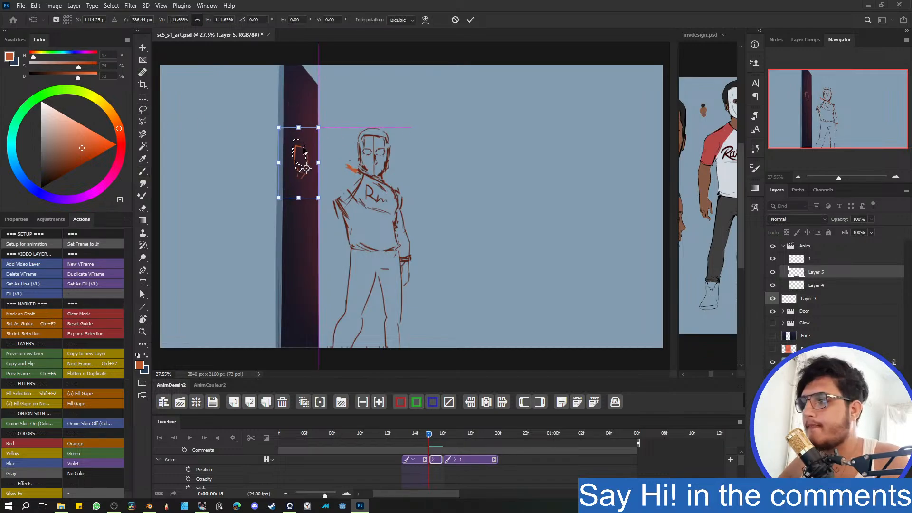
key(Return)
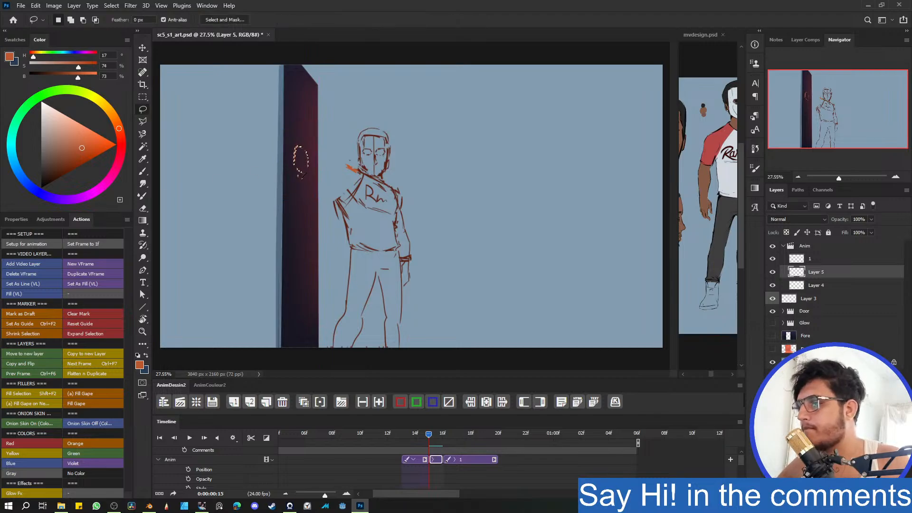
key(ctrl+d)
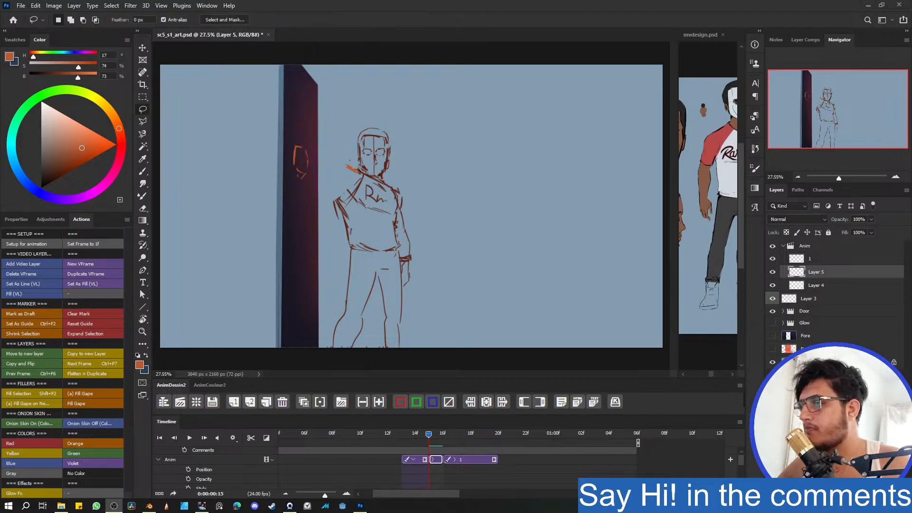
- Reselect the hand sketch on Layer 5, enlarge it slightly with Free Transform, and deselect it
drag(305, 174, 312, 162)
key(ctrl+z)
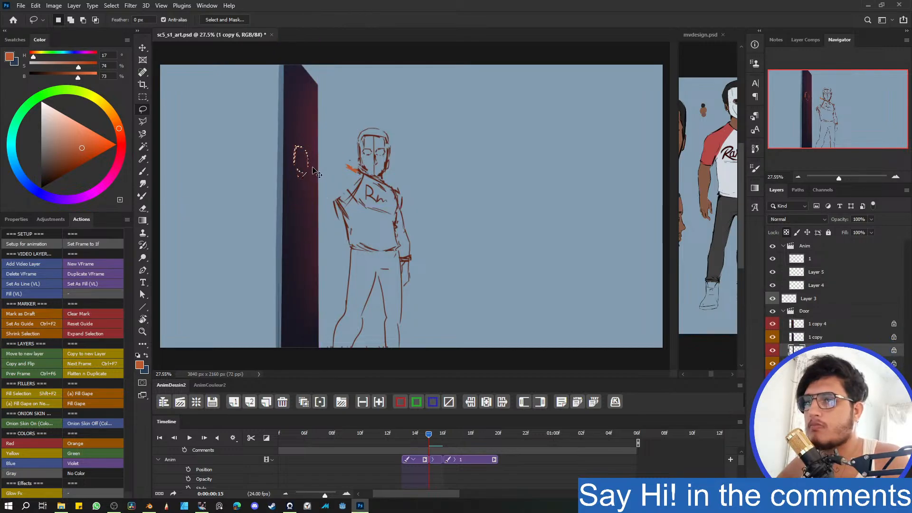
click(437, 462)
key(ctrl+t)
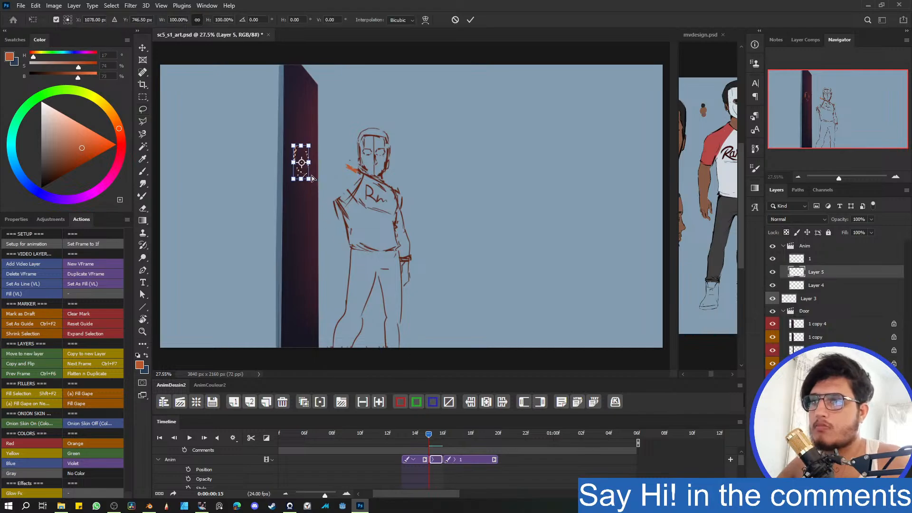
drag(293, 145, 291, 142)
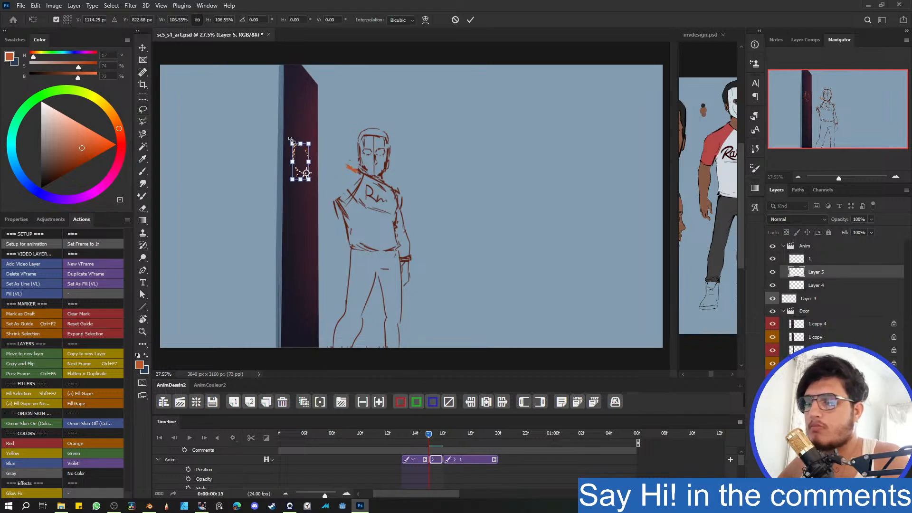
key(Return)
key(ctrl+d)
mouse_move(430, 436)
mouse_down()
mouse_move(421, 433)
mouse_move(451, 433)
mouse_move(429, 433)
mouse_up()
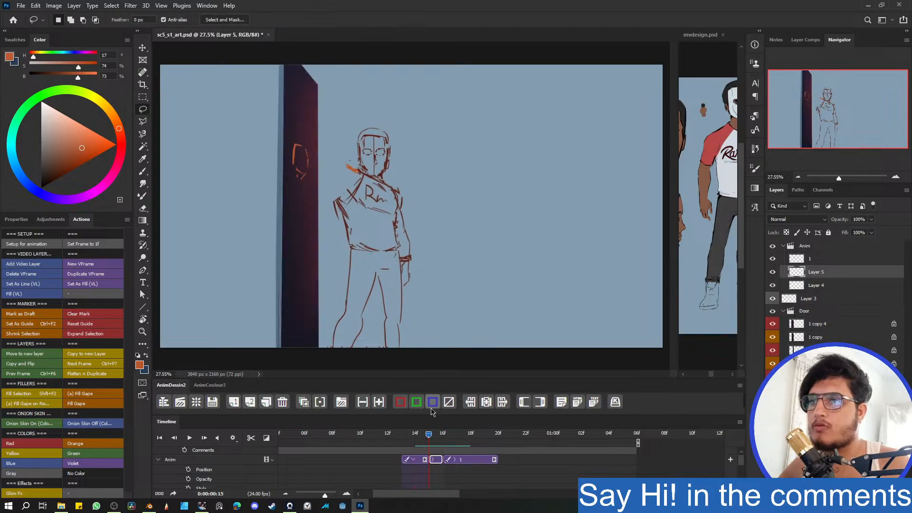
- Rough in the forearm and sleeve between hand and shoulder on Layer 5, then erase the hand and most of the arm
key(b)
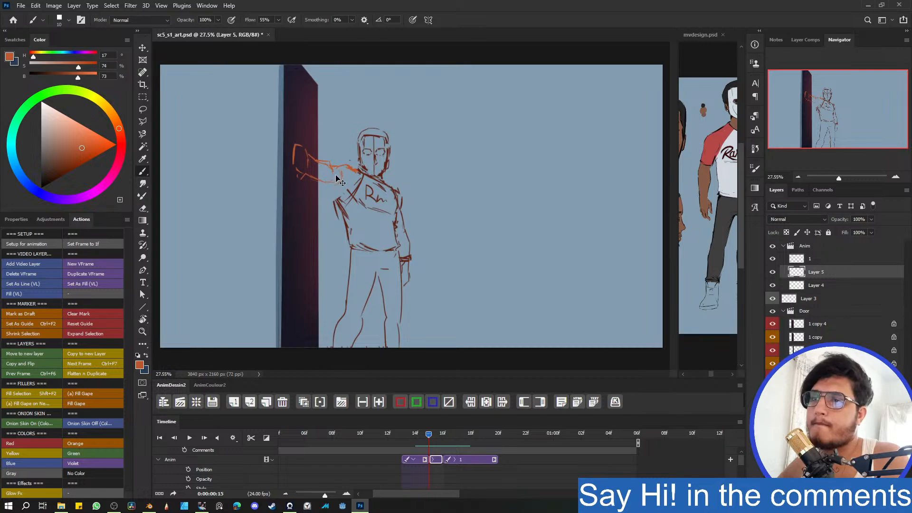
drag(338, 180, 323, 180)
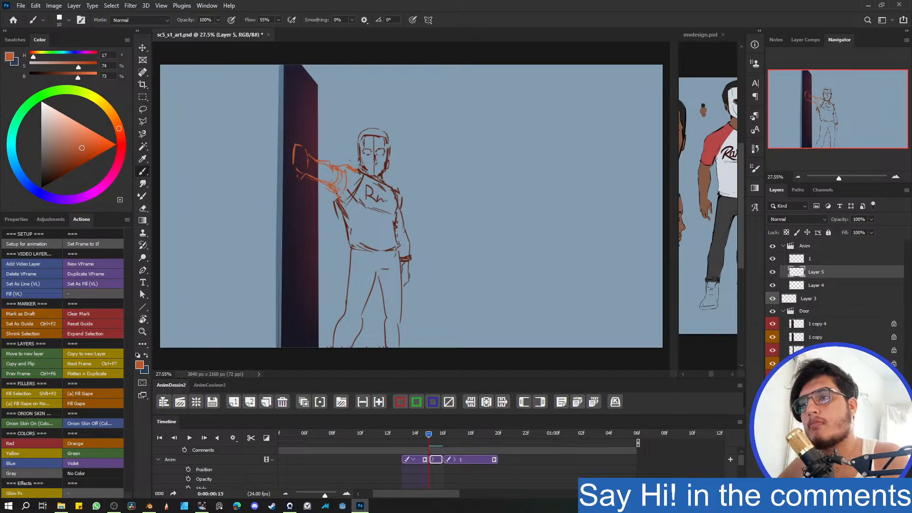
key(e)
mouse_move(304, 157)
mouse_down()
mouse_move(321, 161)
mouse_move(314, 169)
mouse_move(324, 185)
mouse_move(335, 180)
mouse_move(328, 187)
mouse_up()
key(b)
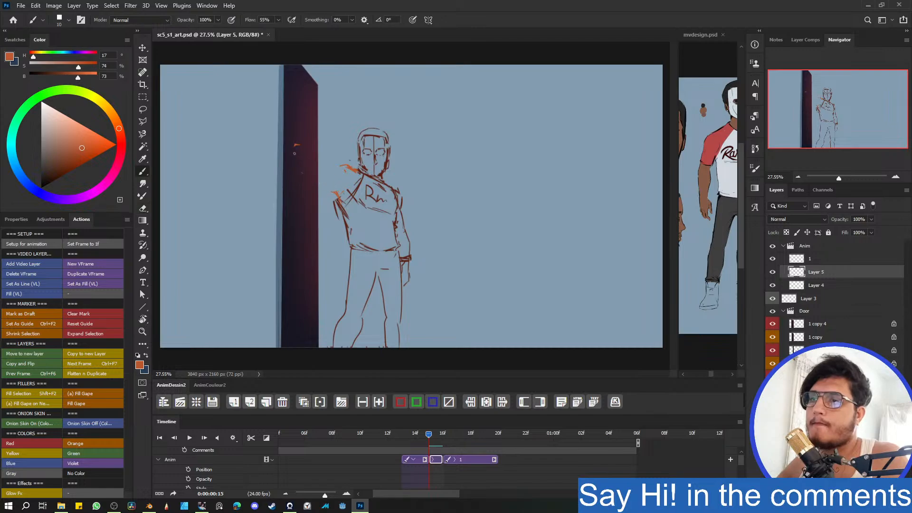
key(e)
drag(303, 153, 301, 166)
key(b)
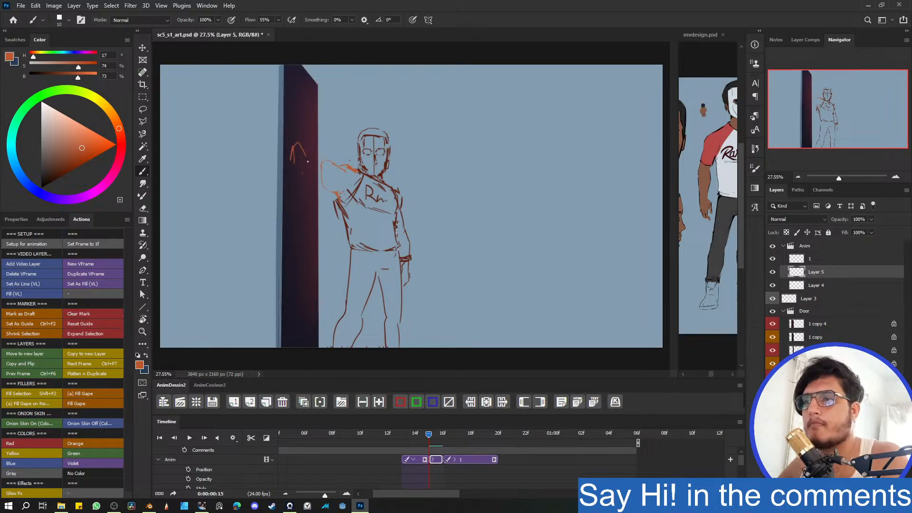
- Redraw the fist on the door and the arm and sleeve joining it to the shoulder on Layer 5, checking against frame 14
mouse_move(304, 146)
mouse_down()
mouse_move(305, 169)
mouse_move(308, 149)
mouse_move(312, 155)
mouse_move(295, 150)
mouse_up()
key(e)
key(b)
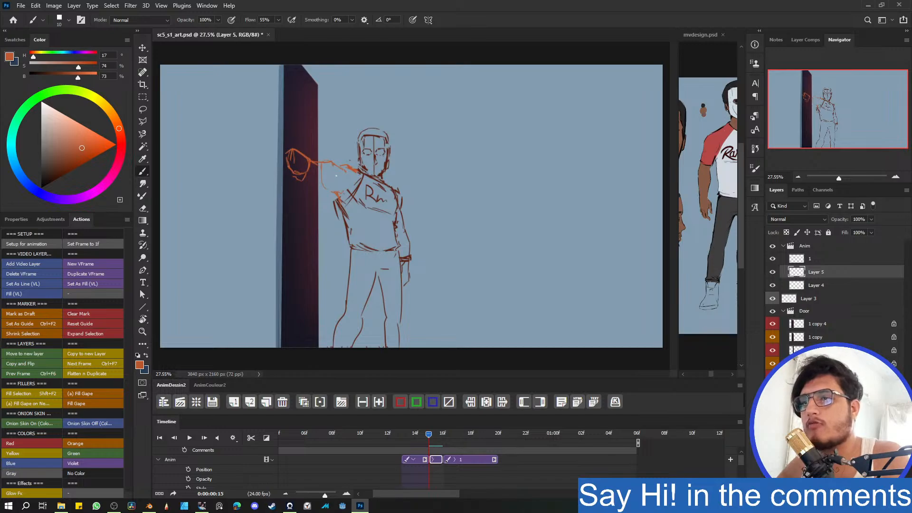
key(ctrl+F6)
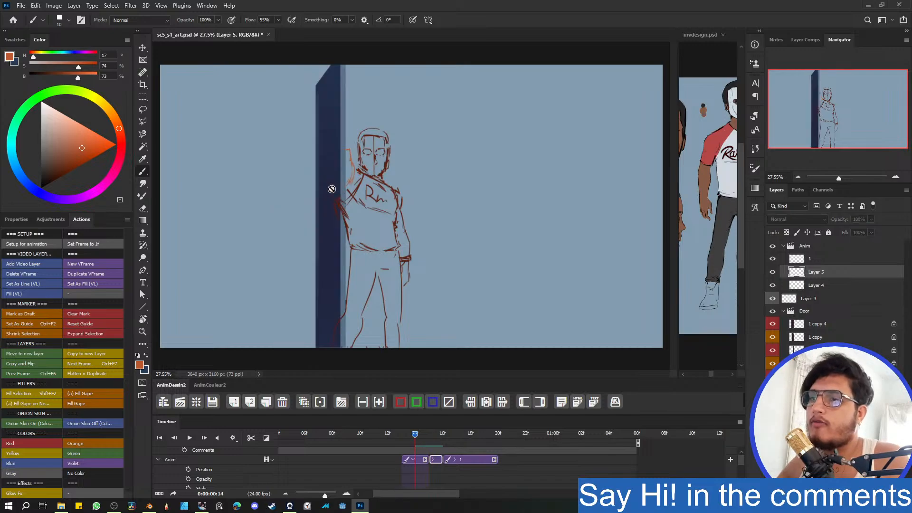
key(ctrl+F7)
key(ctrl+F6)
key(ctrl+F7)
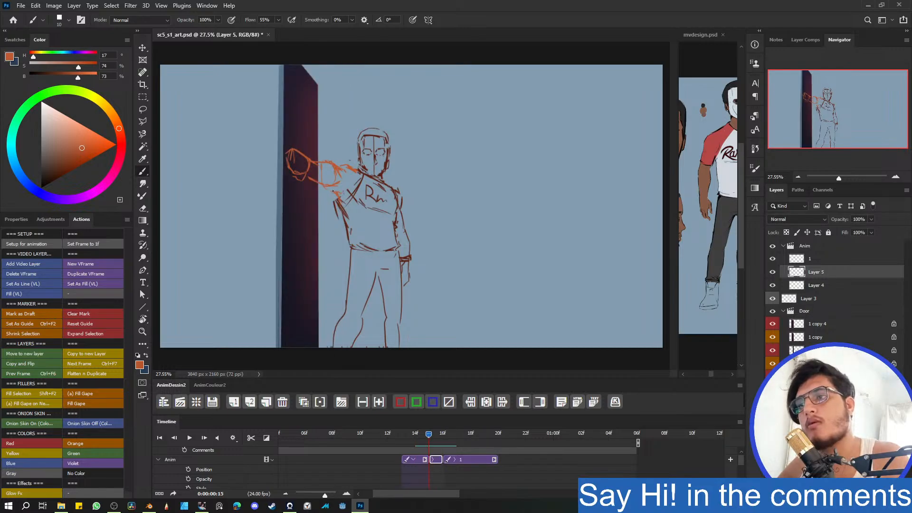
- Flip back and forth through the frames from 14 onward to examine the arm's swing with the door
key(ctrl+F6)
key(ctrl+F7)
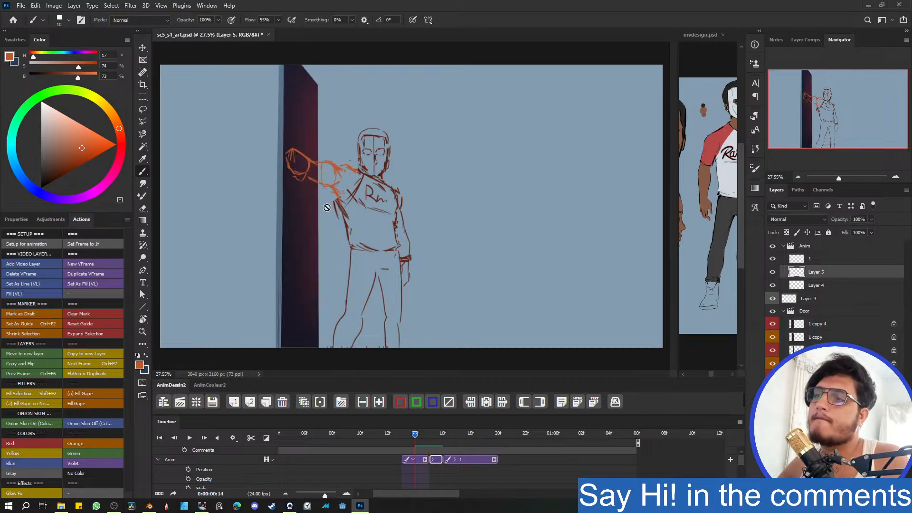
key(ctrl+F6)
key(ctrl+F7)
key(ctrl+F7)
key(ctrl+F6)
key(ctrl+F6)
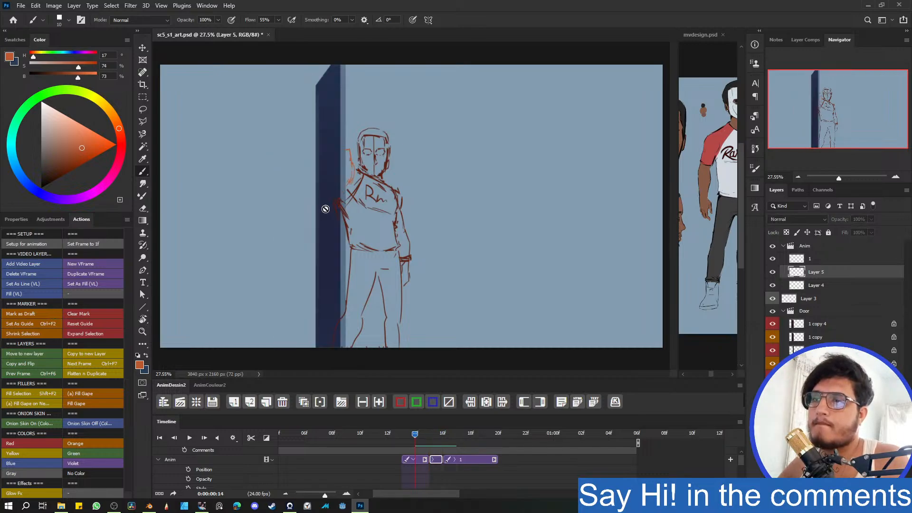
key(ctrl+F7)
key(ctrl+F7)
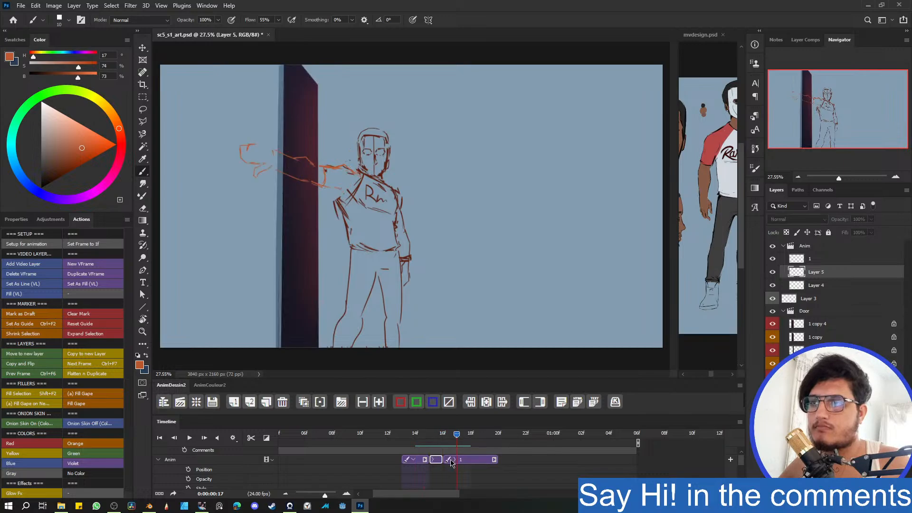
- Extend Layer 5's clip to frame 18 and make layer 1's clip end at frame 21, matching the door's clips
drag(440, 459, 457, 459)
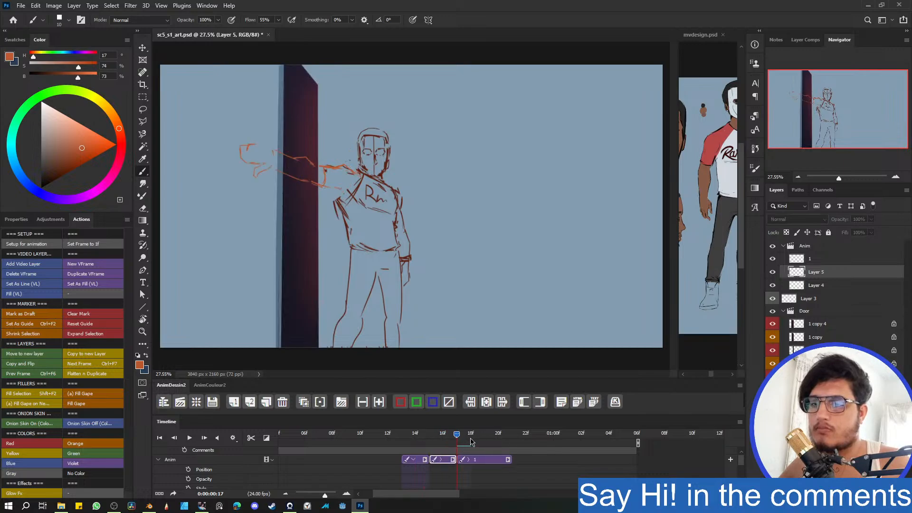
click(441, 457)
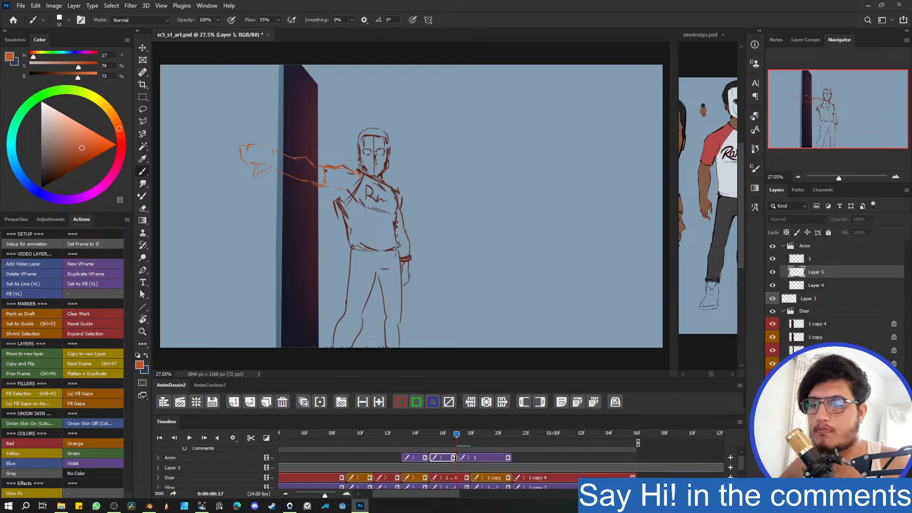
mouse_move(452, 458)
mouse_down()
mouse_move(467, 457)
mouse_move(473, 438)
mouse_move(530, 439)
mouse_move(499, 438)
mouse_move(512, 442)
mouse_move(509, 457)
mouse_up()
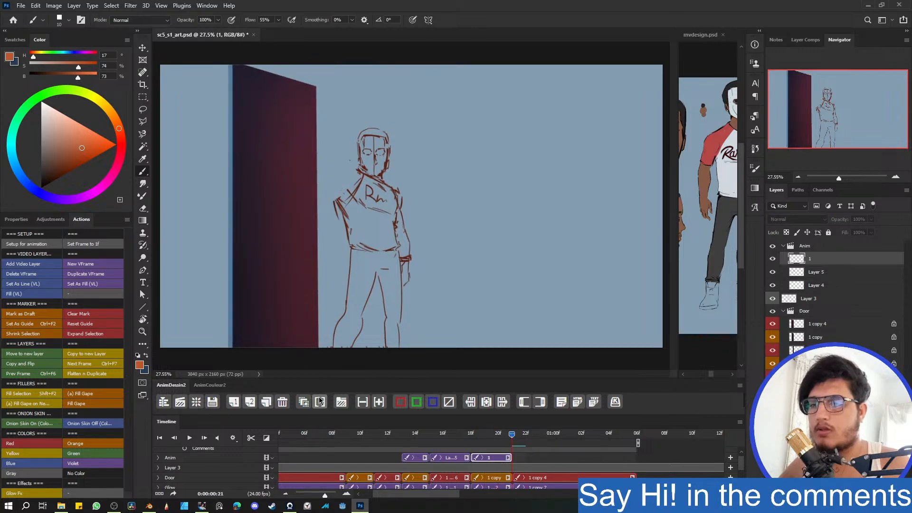
- Duplicate layer 1 as a new frame after it and stretch the copied arm slightly outward with Free Transform
click(266, 404)
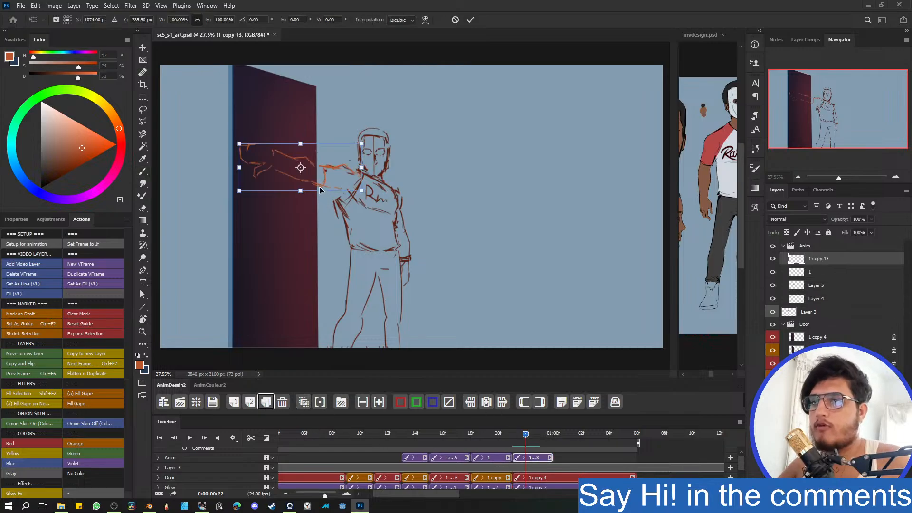
drag(240, 167, 239, 169)
key(Return)
key(b)
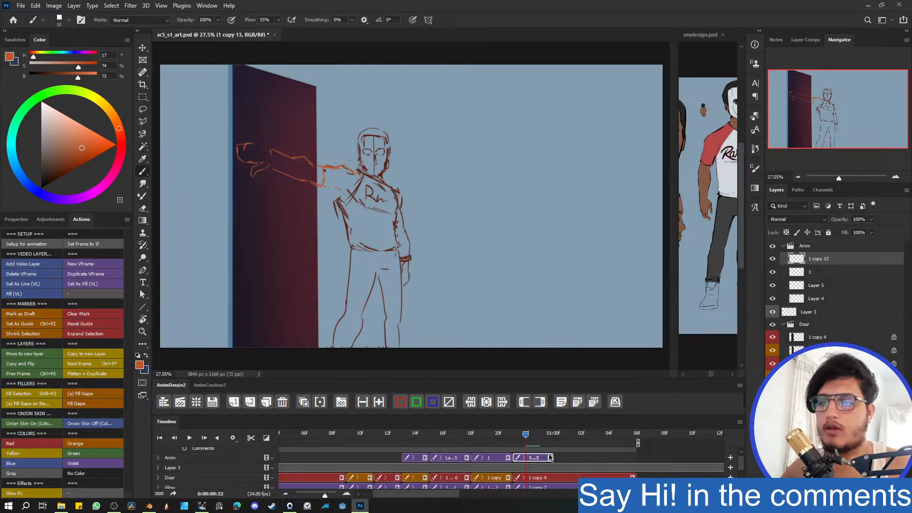
- Extend the copied arm's clip to the end of the last door clip and scrub back to frame 11
drag(550, 457, 634, 452)
drag(511, 433, 381, 419)
scroll(744, 465, up, 1)
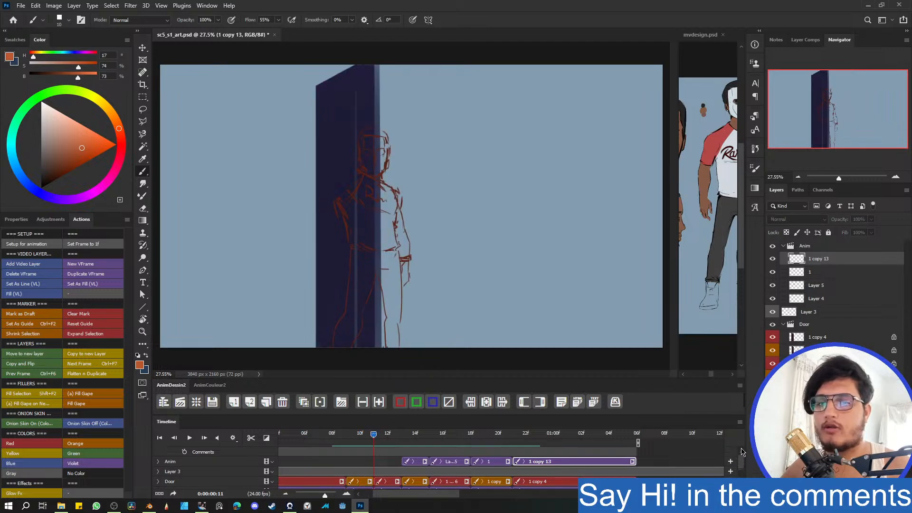
- Split Layer 3's body sketch clip at frame 11 and delete the part before the split
click(809, 312)
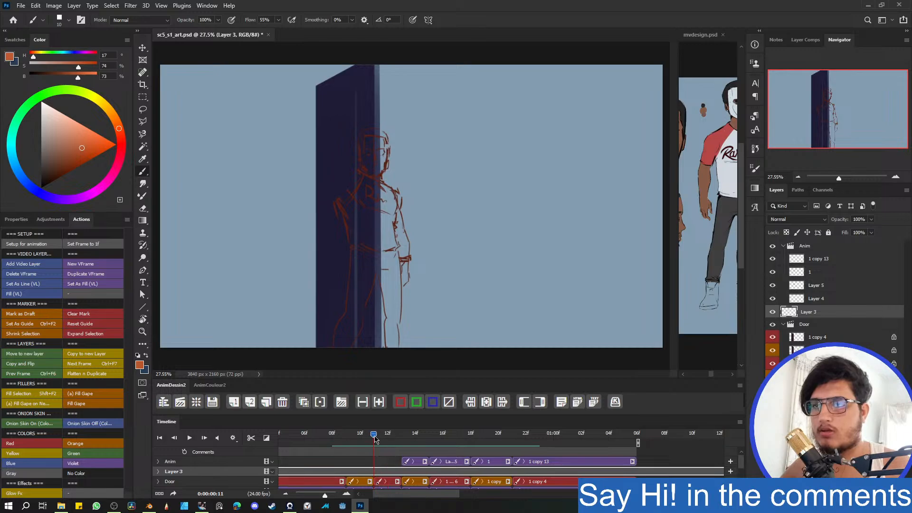
mouse_move(374, 439)
mouse_down()
mouse_move(361, 438)
mouse_move(375, 438)
mouse_up()
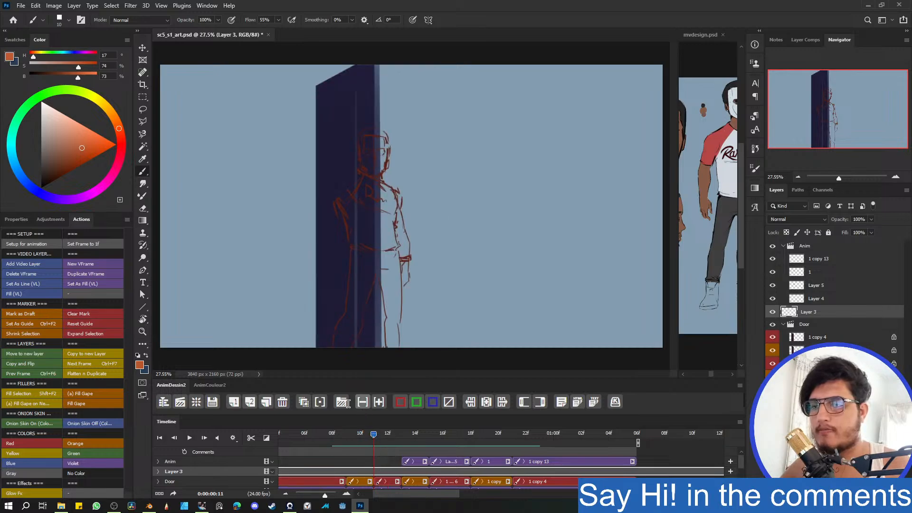
click(250, 437)
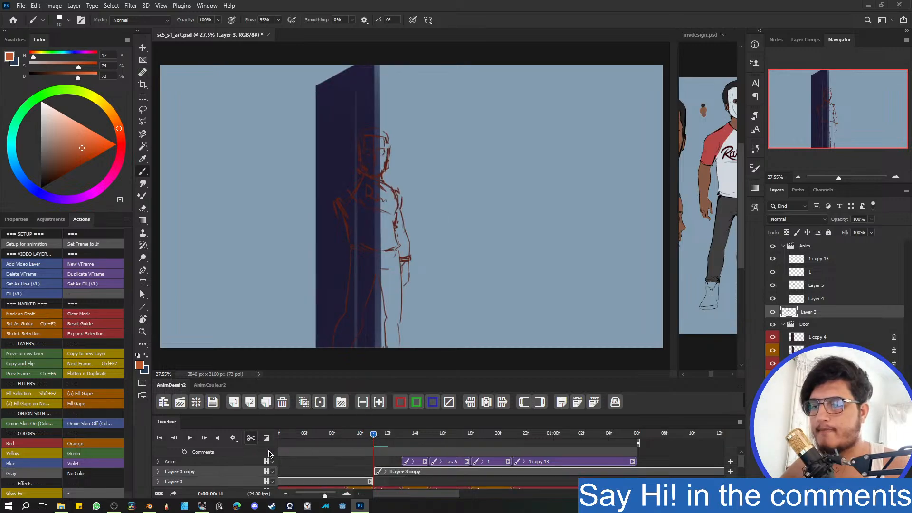
click(328, 482)
key(Delete)
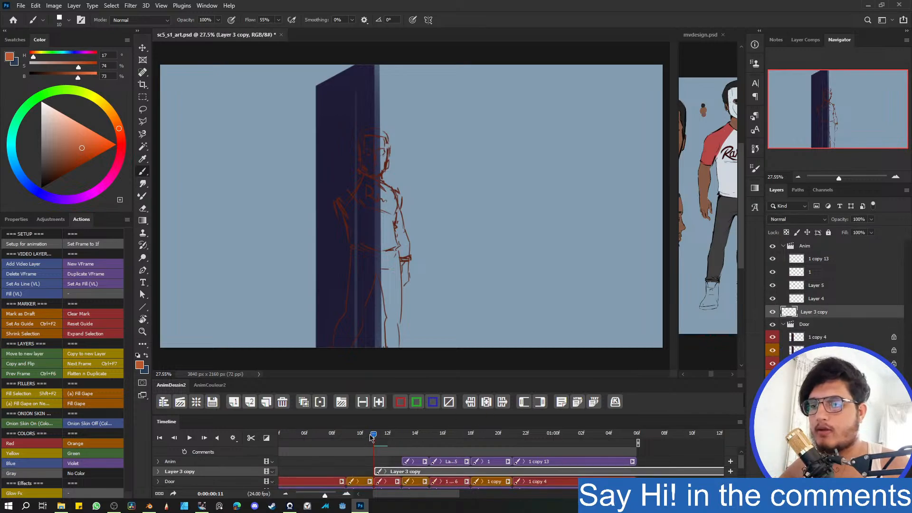
- Scrub to frame 21 and play back the animation to check the body and arm against the opening door
drag(371, 437, 513, 428)
key(space)
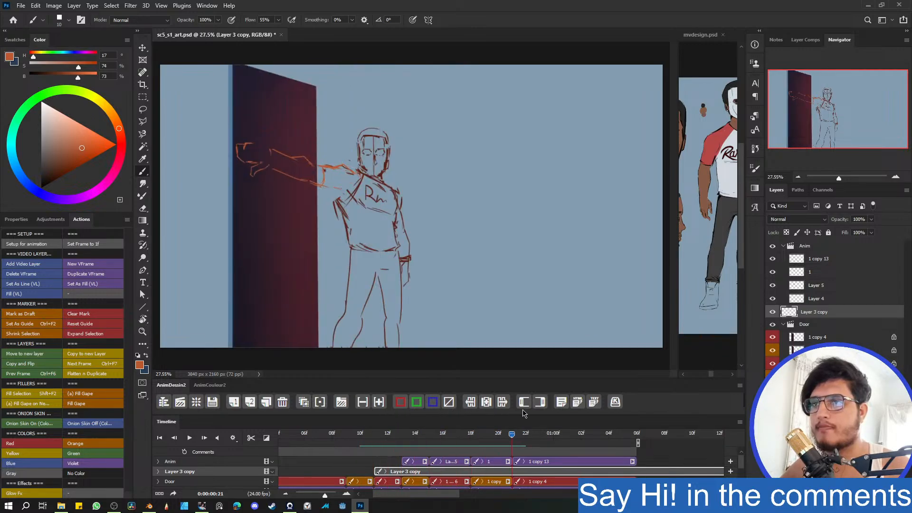
key(space)
- Paste the character design into the scene, place it beside the sketch for comparison, and delete the pasted layer
key(ctrl+v)
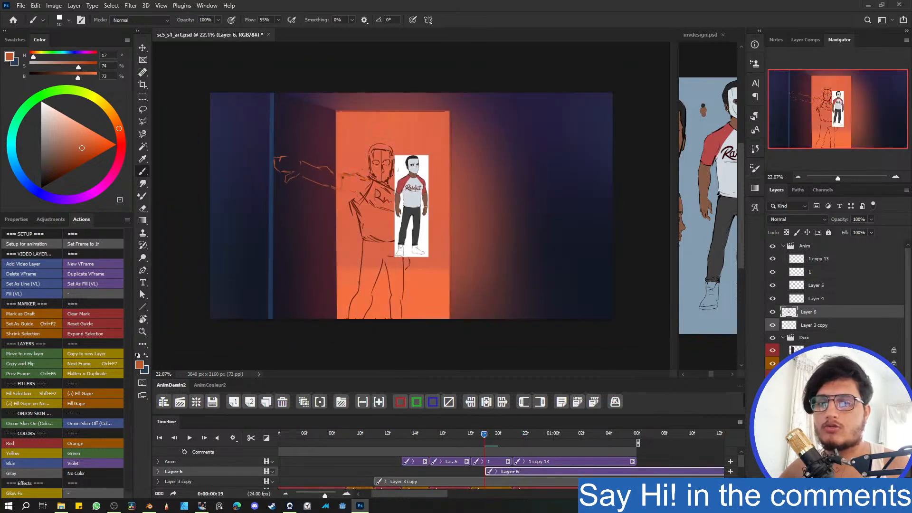
drag(455, 223, 587, 235)
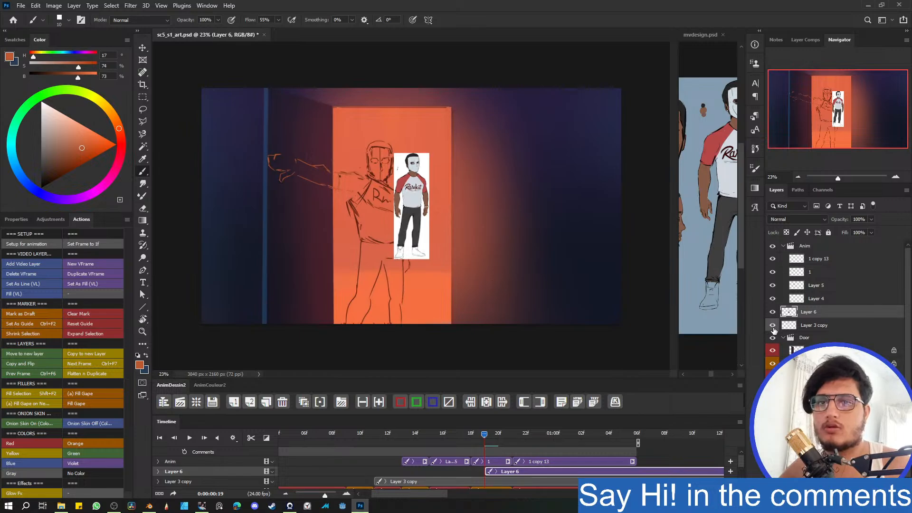
click(782, 338)
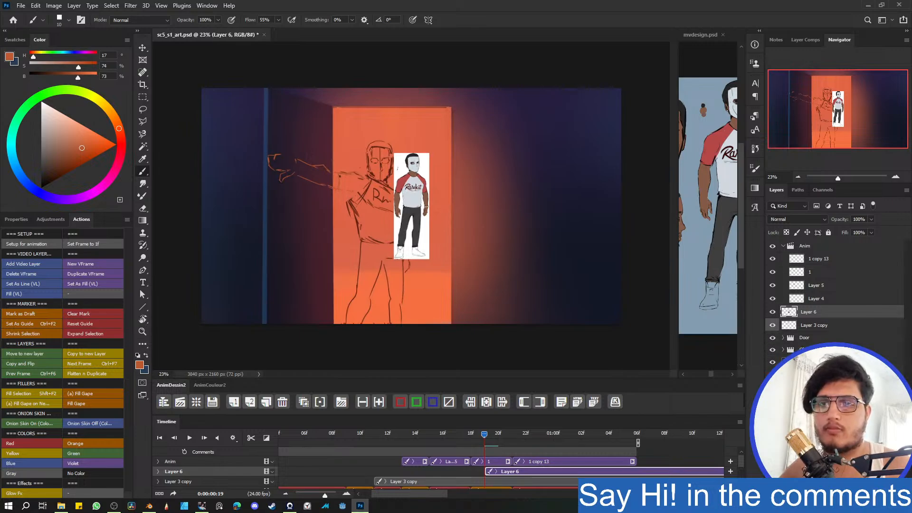
drag(419, 222, 451, 213)
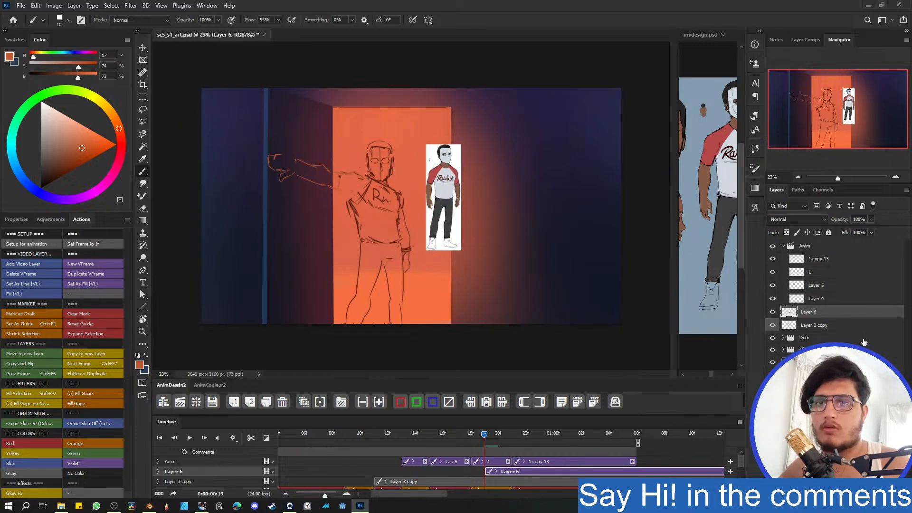
key(Delete)
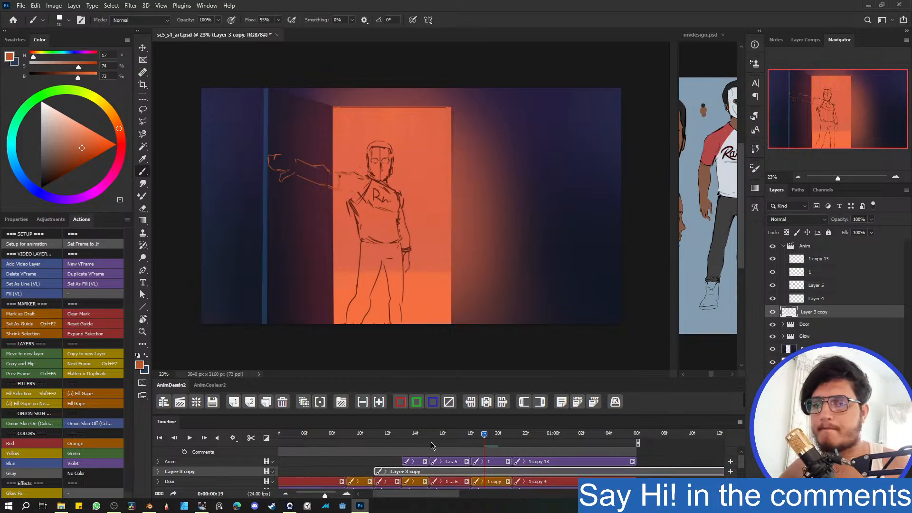
- Scrub back to frame 15, widen the mvdesign.psd view beside the scene and bring its doorway thumbnail into view
drag(414, 434, 380, 407)
click(379, 403)
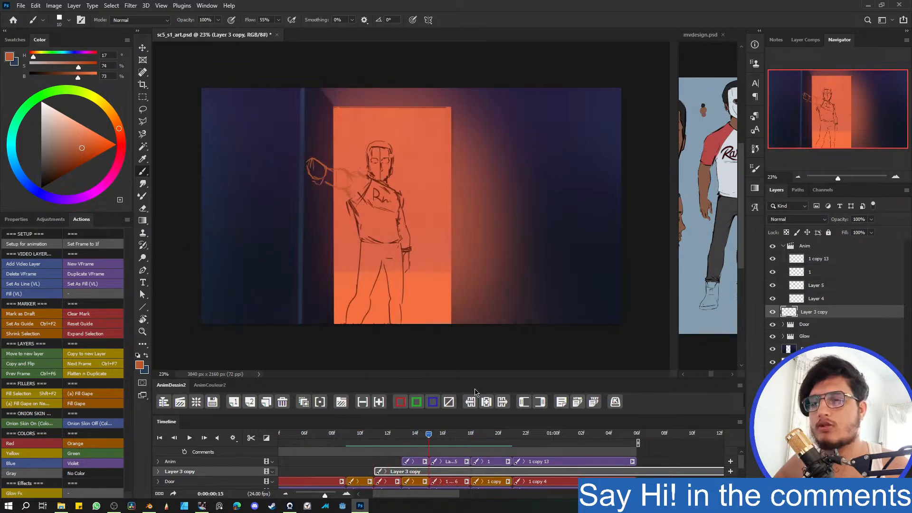
click(677, 178)
drag(678, 178, 514, 190)
drag(613, 177, 712, 190)
drag(585, 194, 692, 191)
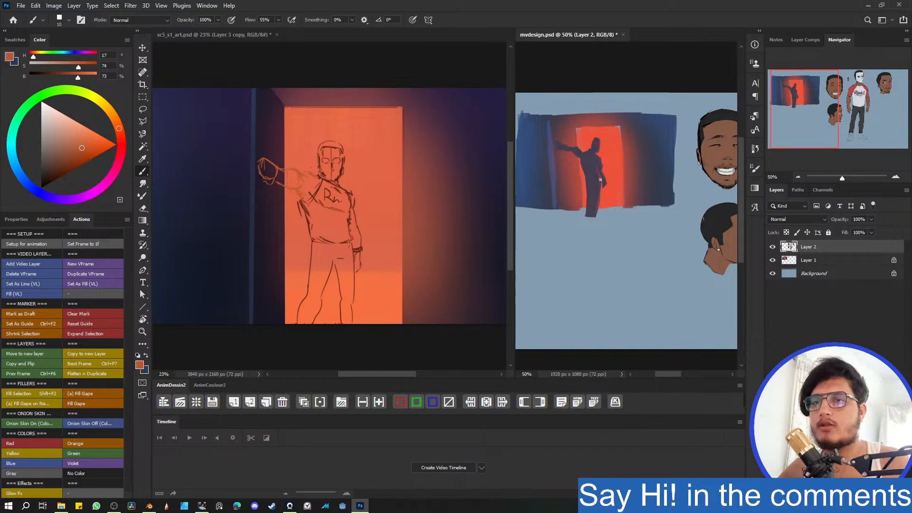
- Compare the hero sketch with the doorway thumbnail in mvdesign.psd and scrub sc5_s1_art.psd back to frame 11
click(345, 199)
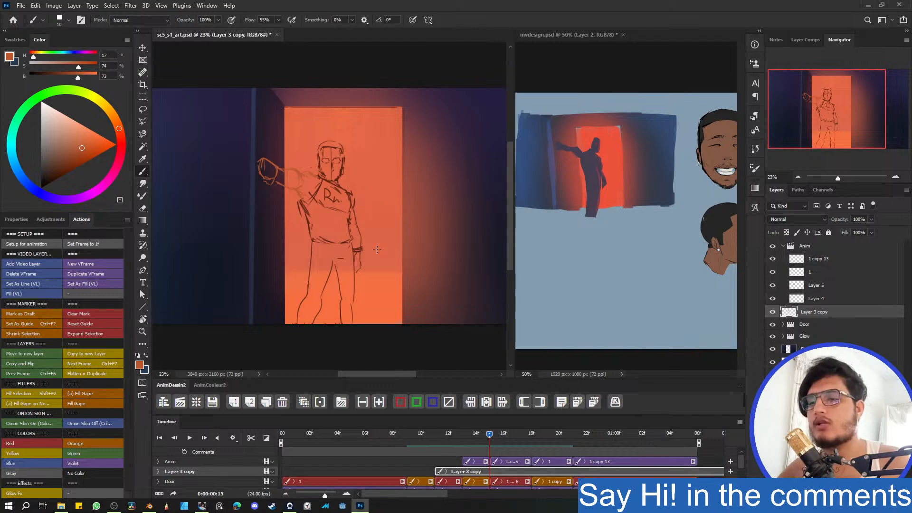
click(600, 155)
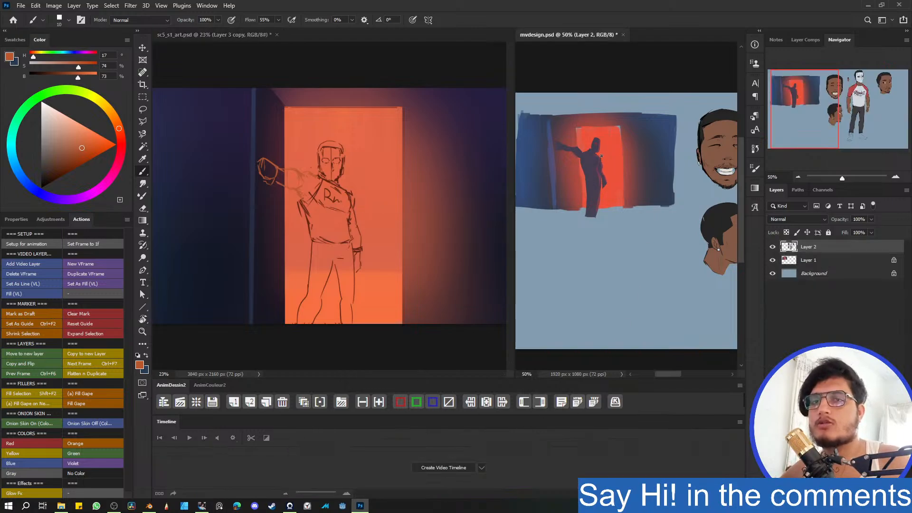
click(347, 228)
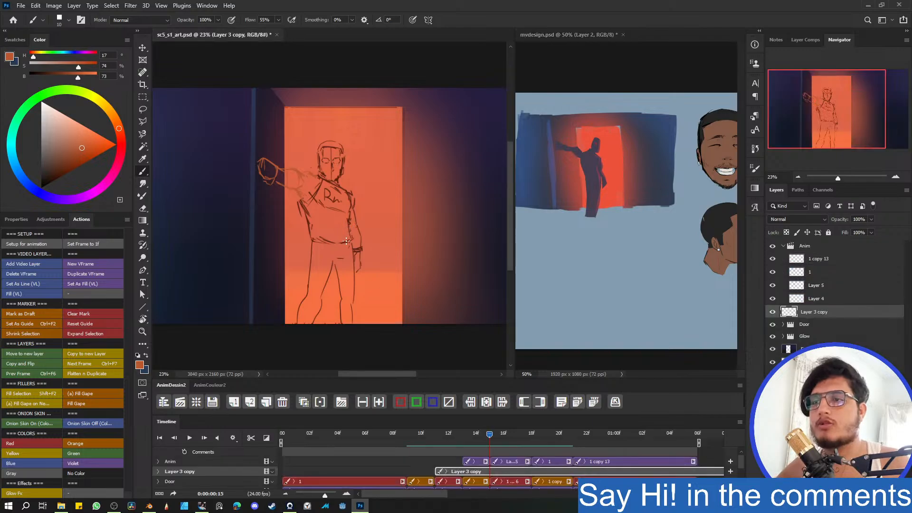
drag(489, 434, 448, 434)
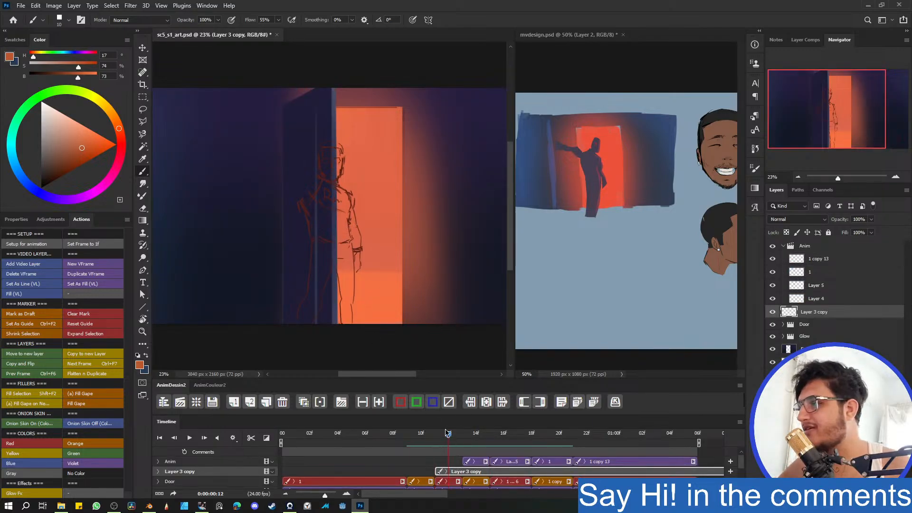
mouse_move(449, 434)
mouse_down()
mouse_move(596, 437)
mouse_move(434, 437)
mouse_up()
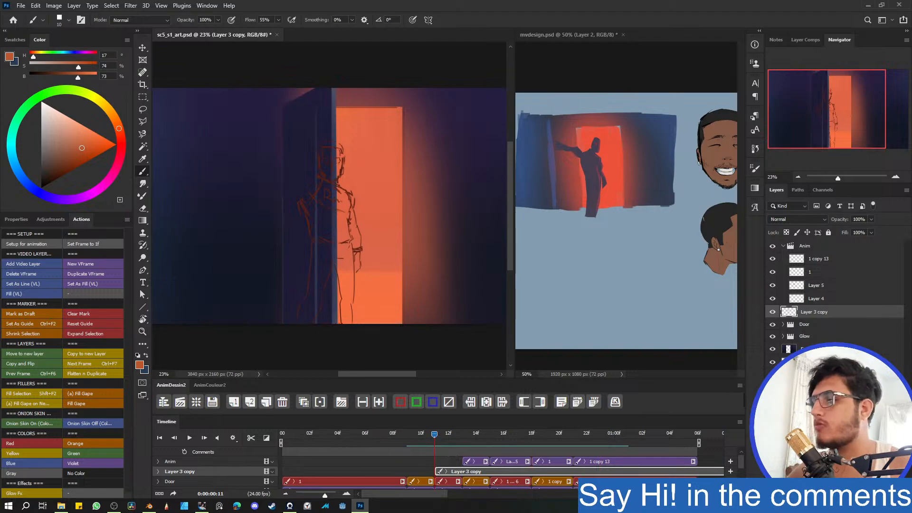